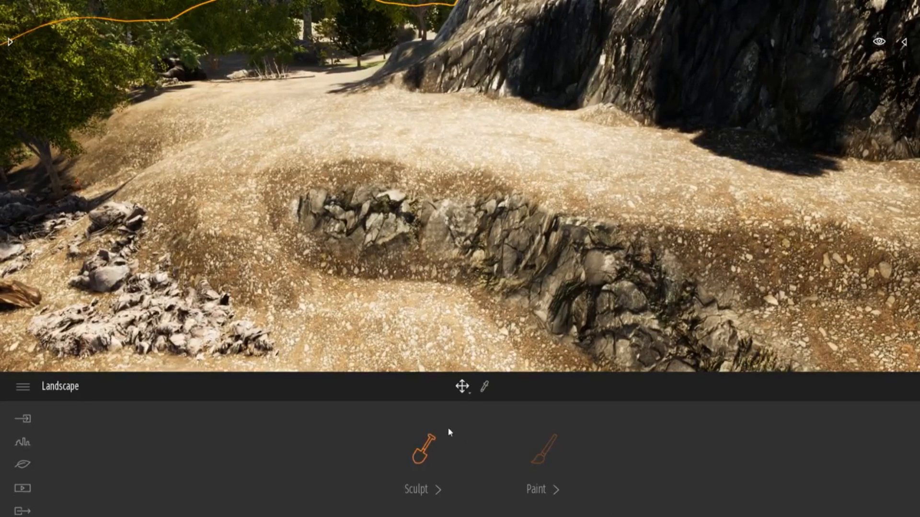
- Sculpt the landscape around the gravel ledge, raising mounds along the rock face and digging the raised ground down
{"action": "left_click", "coordinate": [404, 450]}
{"action": "right_click_drag", "start_coordinate": [548, 300], "coordinate": [460, 282]}
{"action": "key", "text": "s"}
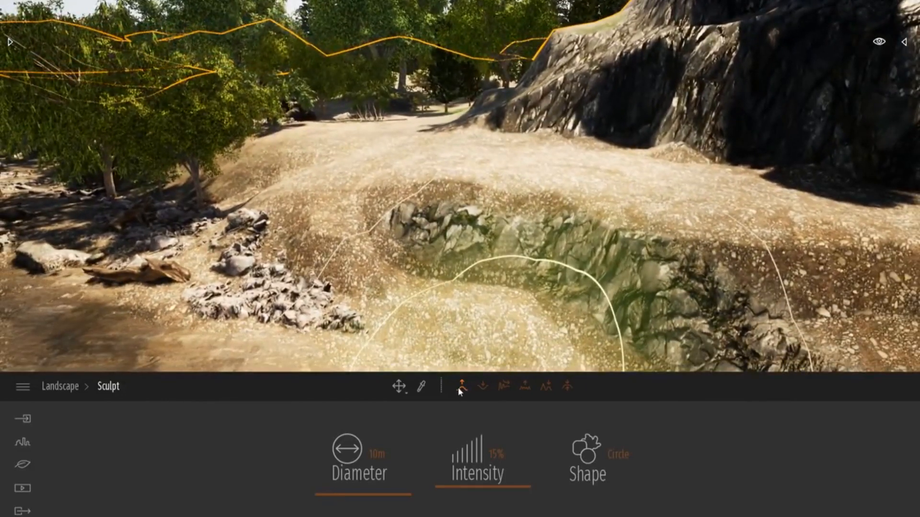
{"action": "mouse_move", "coordinate": [545, 259]}
{"action": "left_mouse_down"}
{"action": "mouse_move", "coordinate": [545, 202]}
{"action": "mouse_move", "coordinate": [311, 127]}
{"action": "mouse_move", "coordinate": [419, 126]}
{"action": "mouse_move", "coordinate": [527, 96]}
{"action": "mouse_move", "coordinate": [618, 115]}
{"action": "mouse_move", "coordinate": [636, 76]}
{"action": "mouse_move", "coordinate": [590, 106]}
{"action": "mouse_move", "coordinate": [479, 91]}
{"action": "left_mouse_up"}
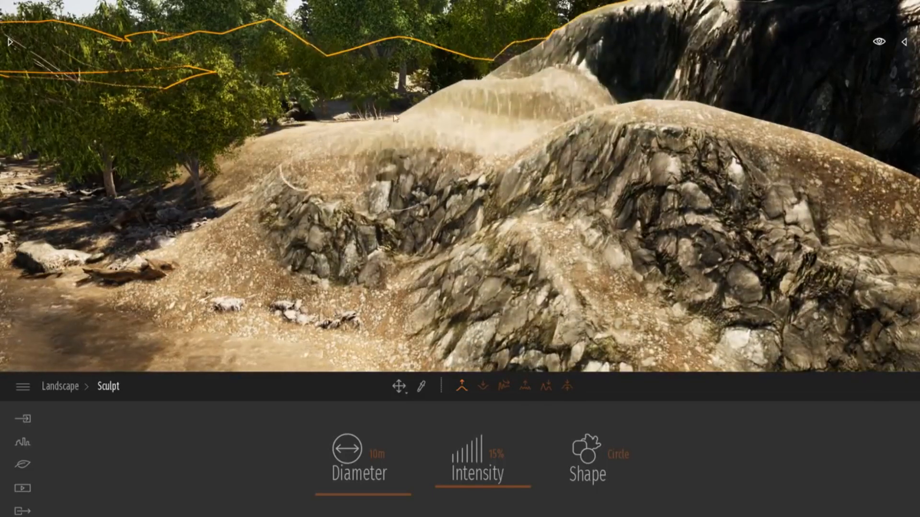
{"action": "left_click", "coordinate": [483, 386]}
{"action": "mouse_move", "coordinate": [400, 139]}
{"action": "left_mouse_down"}
{"action": "mouse_move", "coordinate": [462, 139]}
{"action": "mouse_move", "coordinate": [637, 225]}
{"action": "mouse_move", "coordinate": [696, 202]}
{"action": "mouse_move", "coordinate": [556, 129]}
{"action": "mouse_move", "coordinate": [355, 191]}
{"action": "mouse_move", "coordinate": [642, 277]}
{"action": "left_mouse_up"}
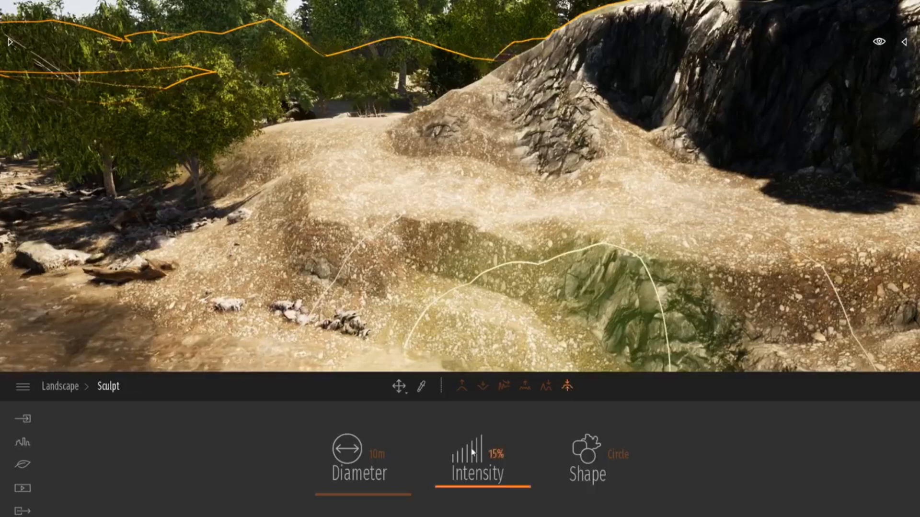
- Set the sculpt brush diameter to 5 m and reshape the ledge into a level plateau above a steep rock face
{"action": "key", "text": "Return"}
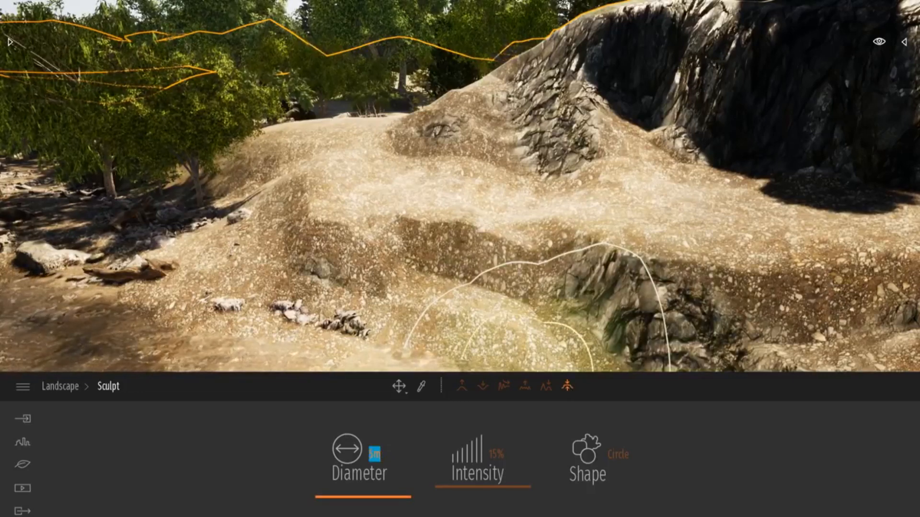
{"action": "left_click", "coordinate": [567, 386]}
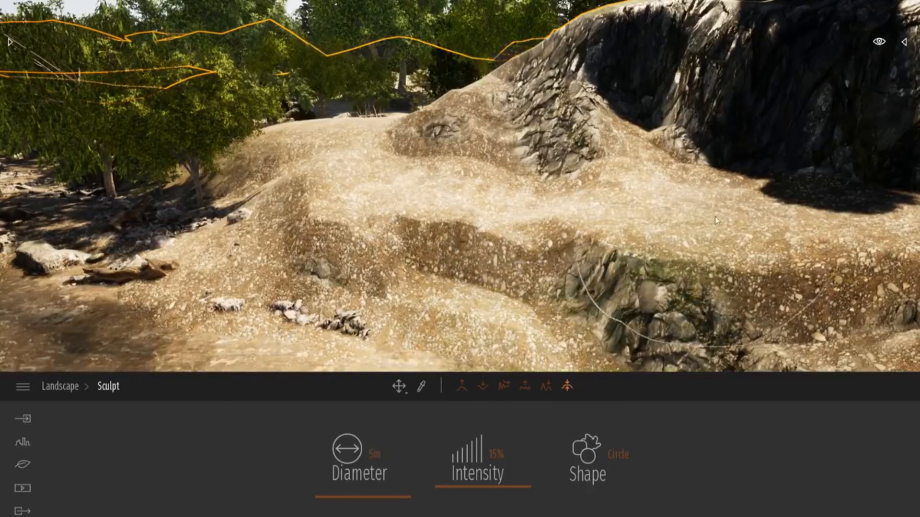
{"action": "mouse_move", "coordinate": [801, 186]}
{"action": "left_mouse_down"}
{"action": "mouse_move", "coordinate": [483, 178]}
{"action": "mouse_move", "coordinate": [408, 157]}
{"action": "mouse_move", "coordinate": [298, 187]}
{"action": "mouse_move", "coordinate": [496, 200]}
{"action": "mouse_move", "coordinate": [709, 243]}
{"action": "mouse_move", "coordinate": [498, 215]}
{"action": "mouse_move", "coordinate": [392, 169]}
{"action": "left_mouse_up"}
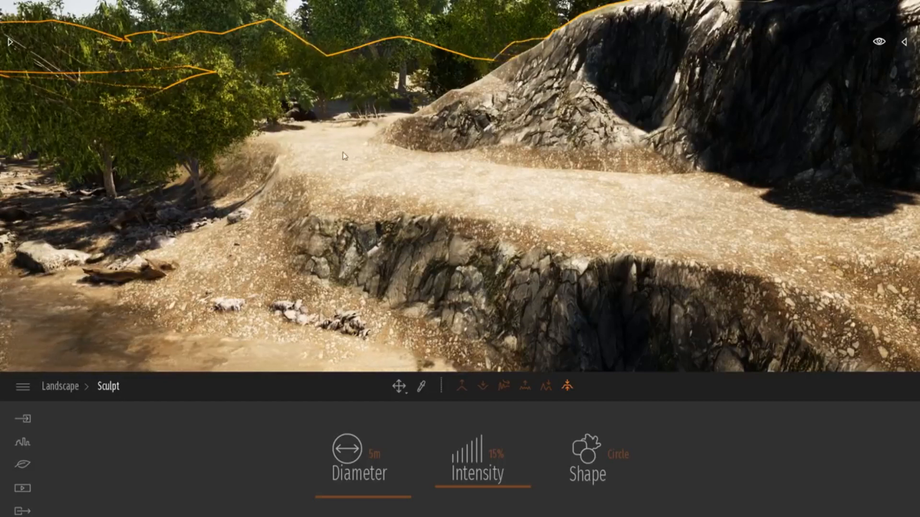
{"action": "mouse_move", "coordinate": [343, 156]}
{"action": "left_mouse_down"}
{"action": "mouse_move", "coordinate": [364, 182]}
{"action": "mouse_move", "coordinate": [441, 188]}
{"action": "left_mouse_up"}
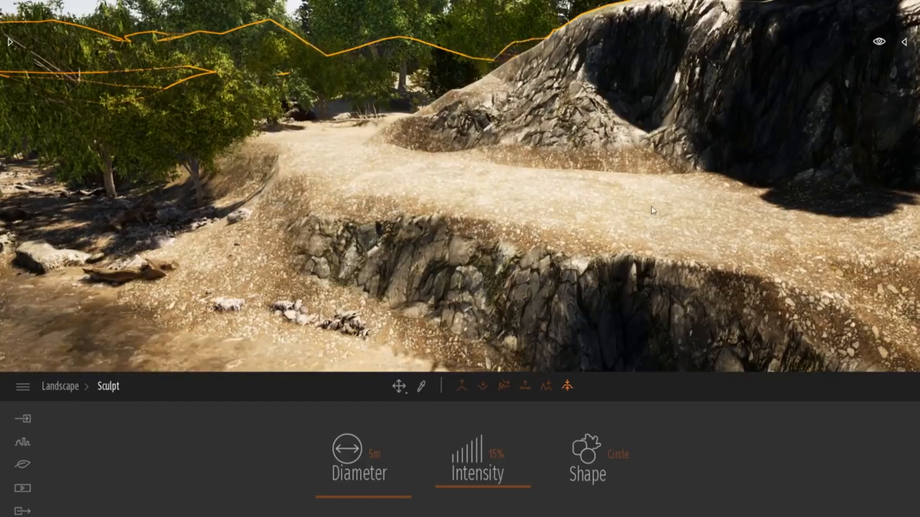
- Switch from landscape sculpting to painting and choose the Grass 4 ground material
{"action": "right_click_drag", "start_coordinate": [657, 224], "coordinate": [463, 230]}
{"action": "key", "text": "w"}
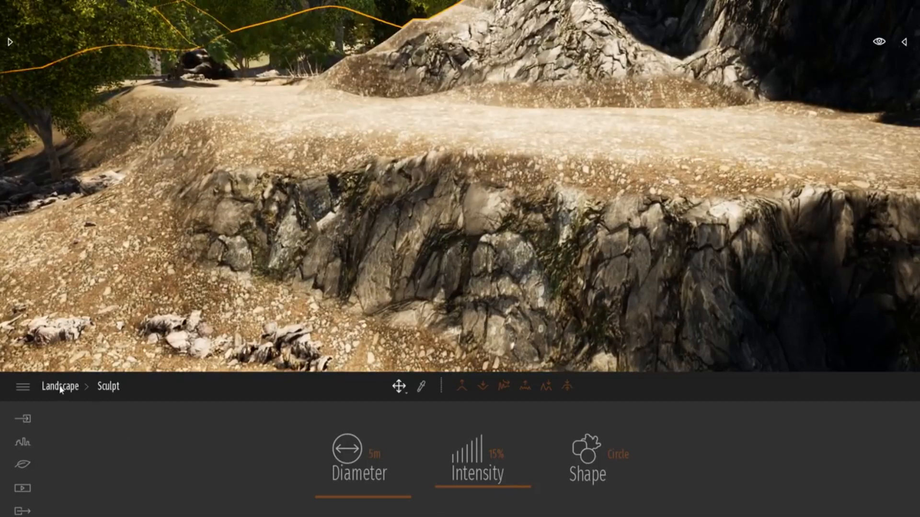
{"action": "left_click", "coordinate": [59, 385]}
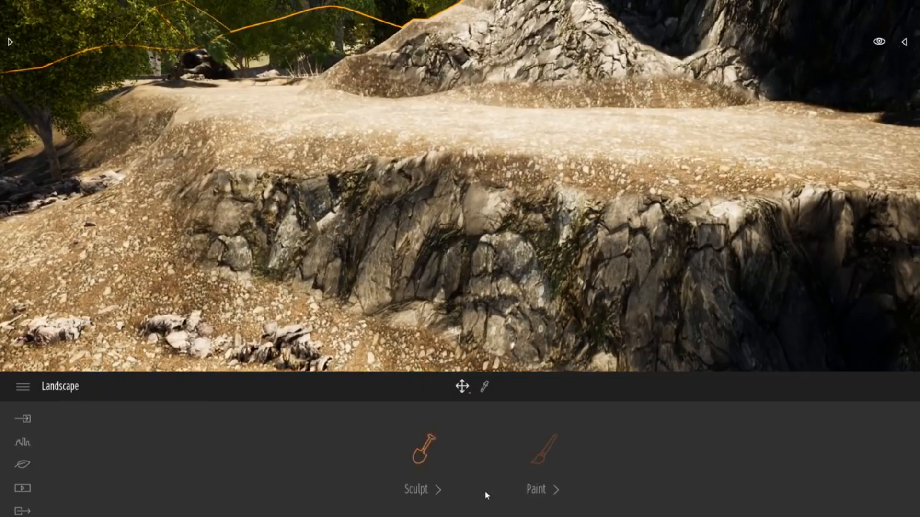
{"action": "left_click", "coordinate": [545, 452]}
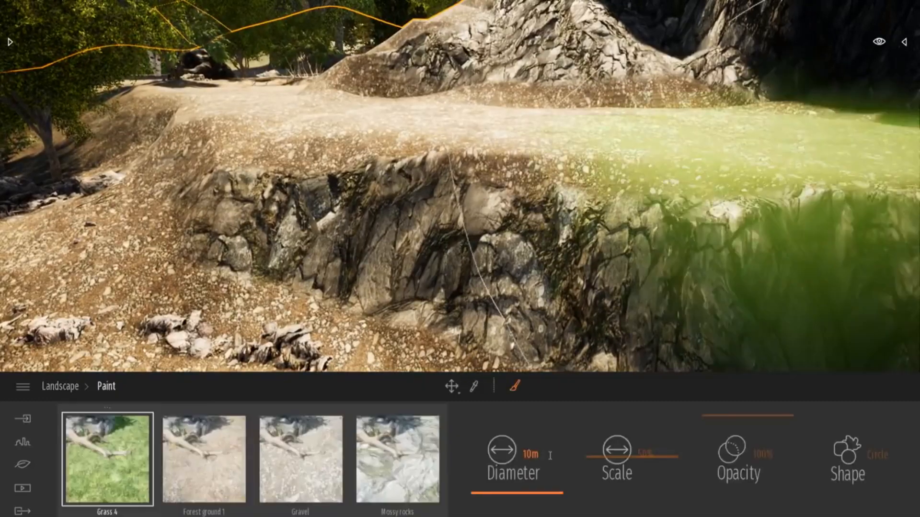
{"action": "left_click", "coordinate": [118, 467]}
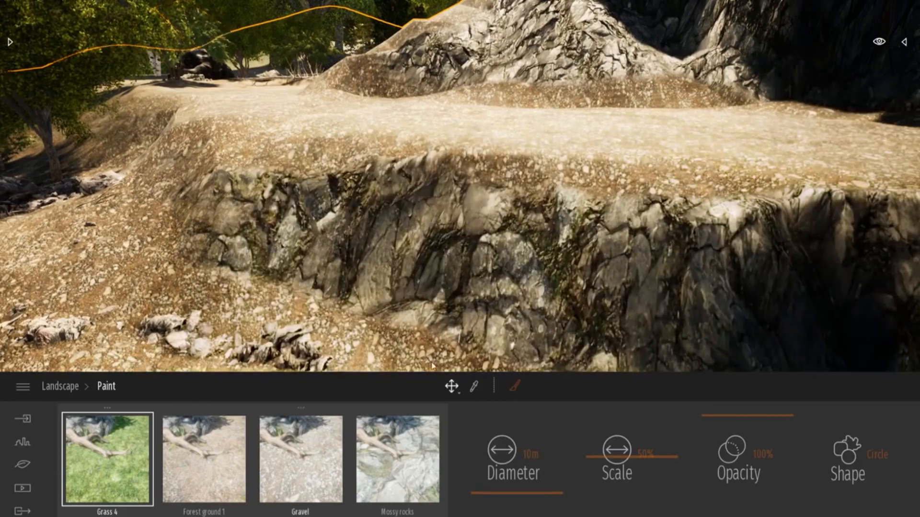
- Paint the plateau beside the river with the Forest ground 1 material
{"action": "key", "text": "w"}
{"action": "mouse_move", "coordinate": [614, 231]}
{"action": "right_mouse_down"}
{"action": "mouse_move", "coordinate": [753, 158]}
{"action": "mouse_move", "coordinate": [542, 156]}
{"action": "mouse_move", "coordinate": [484, 202]}
{"action": "mouse_move", "coordinate": [447, 306]}
{"action": "right_mouse_up"}
{"action": "key", "text": "w"}
{"action": "key", "text": "w"}
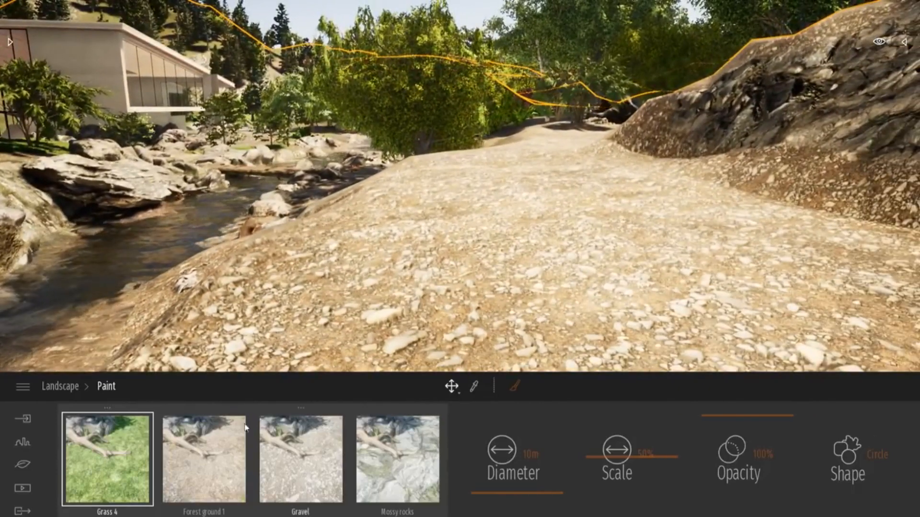
{"action": "left_click", "coordinate": [209, 458]}
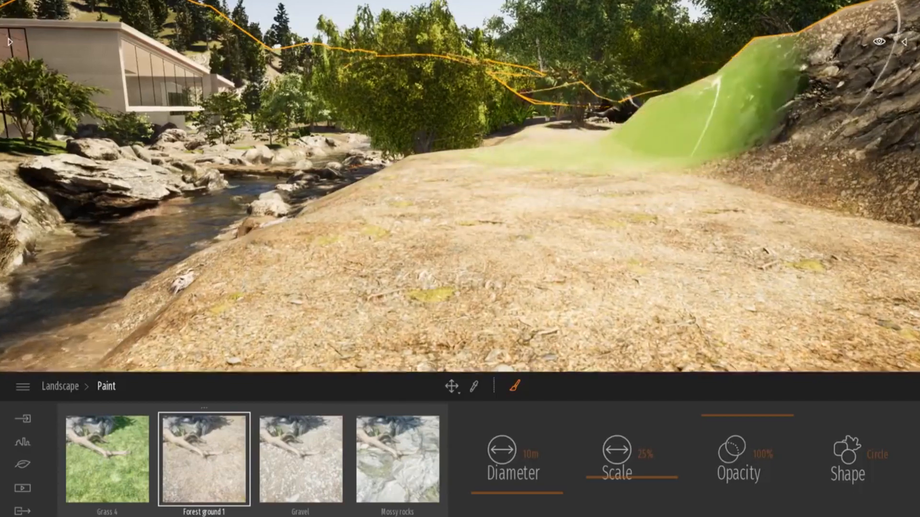
- Paint the whole plateau and the foot of the rock slope with the Grass 4 material
{"action": "mouse_move", "coordinate": [718, 83]}
{"action": "right_mouse_down"}
{"action": "mouse_move", "coordinate": [596, 149]}
{"action": "mouse_move", "coordinate": [498, 153]}
{"action": "right_mouse_up"}
{"action": "key", "text": "w"}
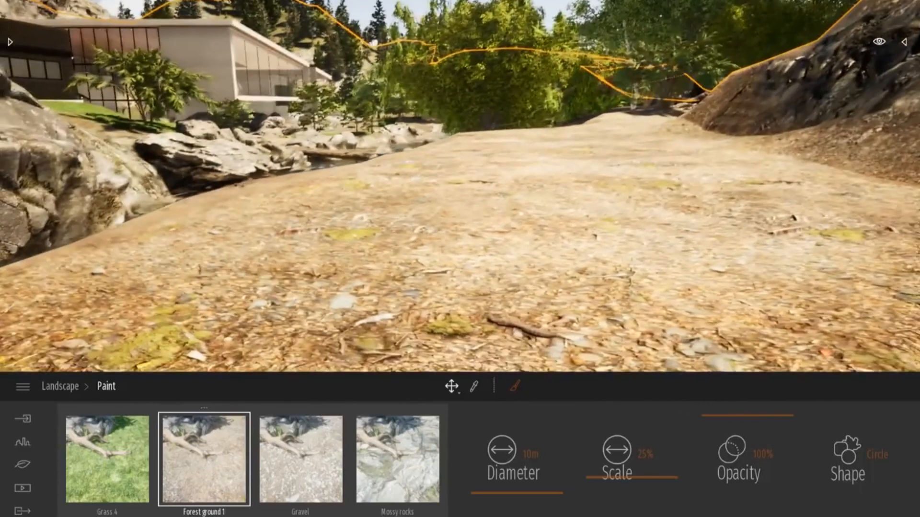
{"action": "key", "text": "e"}
{"action": "left_click", "coordinate": [139, 453]}
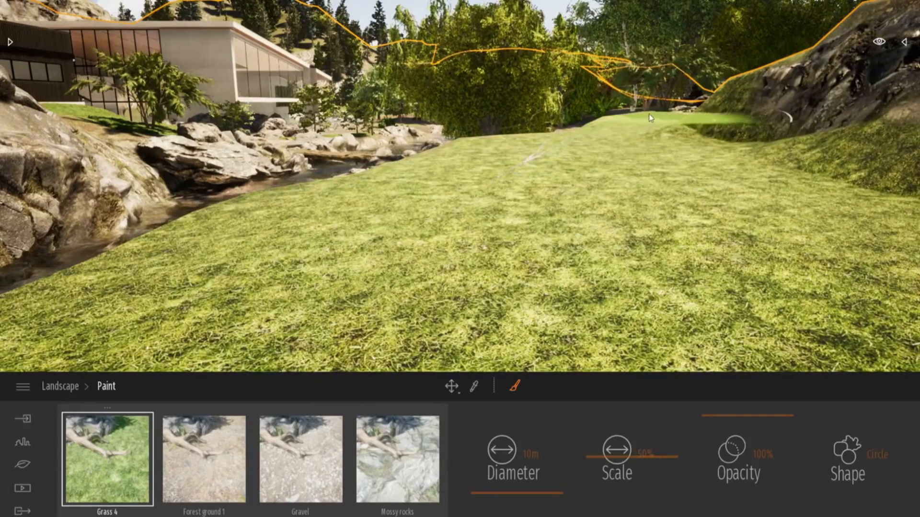
{"action": "key", "text": "Escape"}
- Place a Hook thorn 1 tree from the library's vegetation trees on the grass near the rock slope
{"action": "right_click_drag", "start_coordinate": [654, 135], "coordinate": [491, 150]}
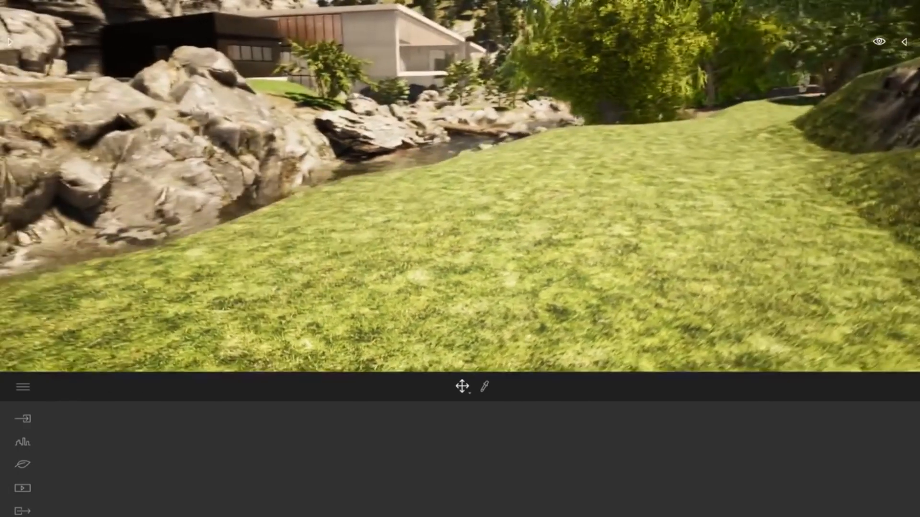
{"action": "key", "text": "d"}
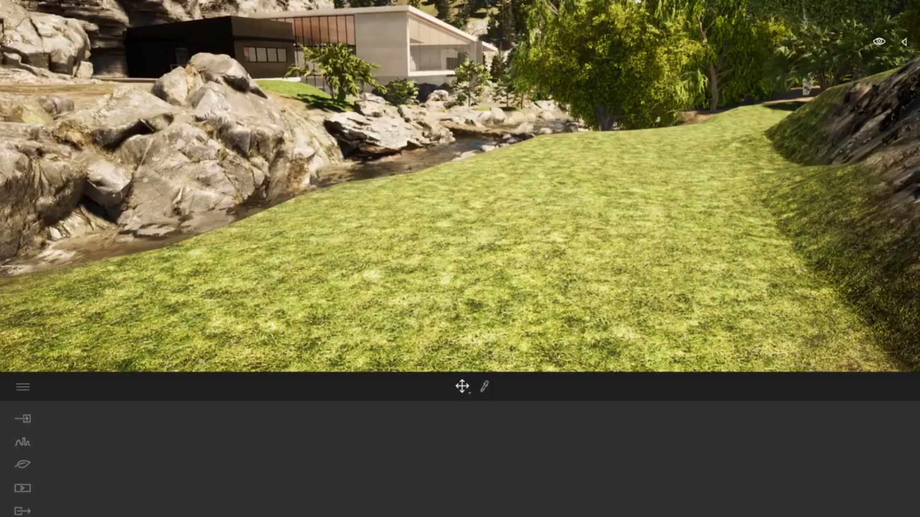
{"action": "key", "text": "s"}
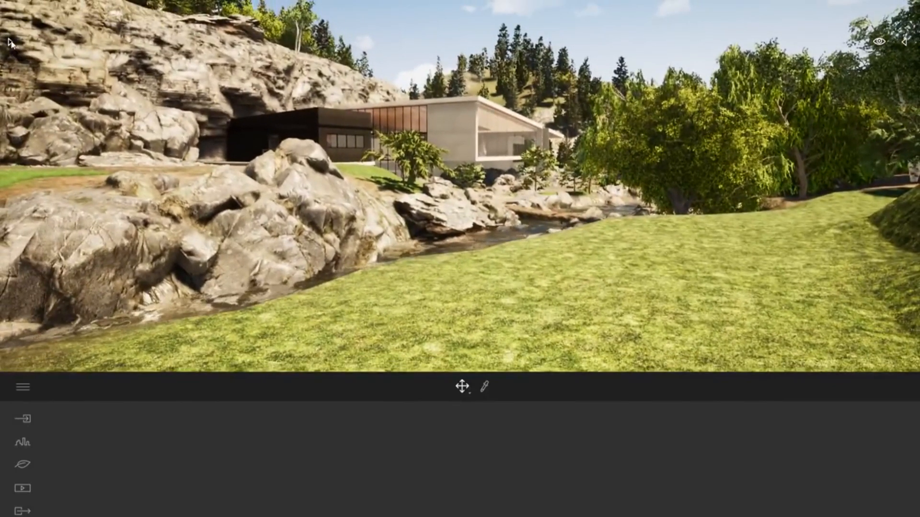
{"action": "left_click", "coordinate": [10, 42]}
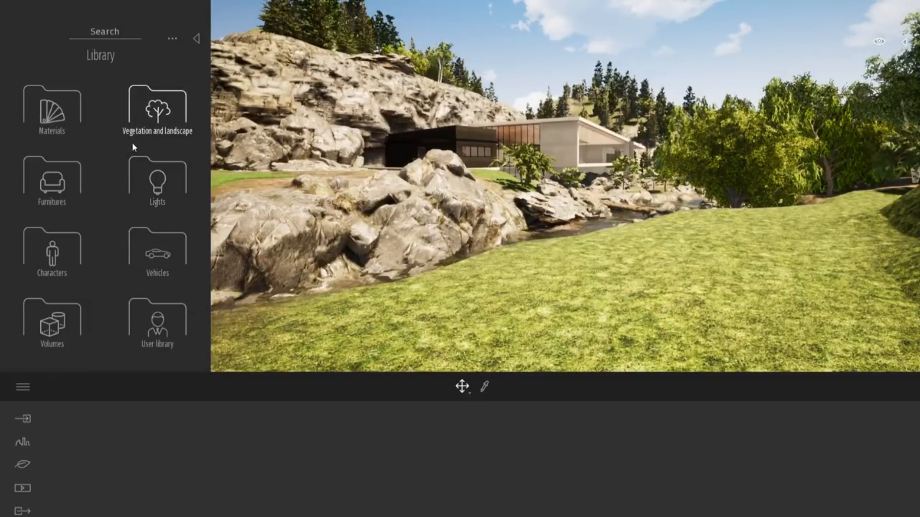
{"action": "left_click", "coordinate": [158, 118]}
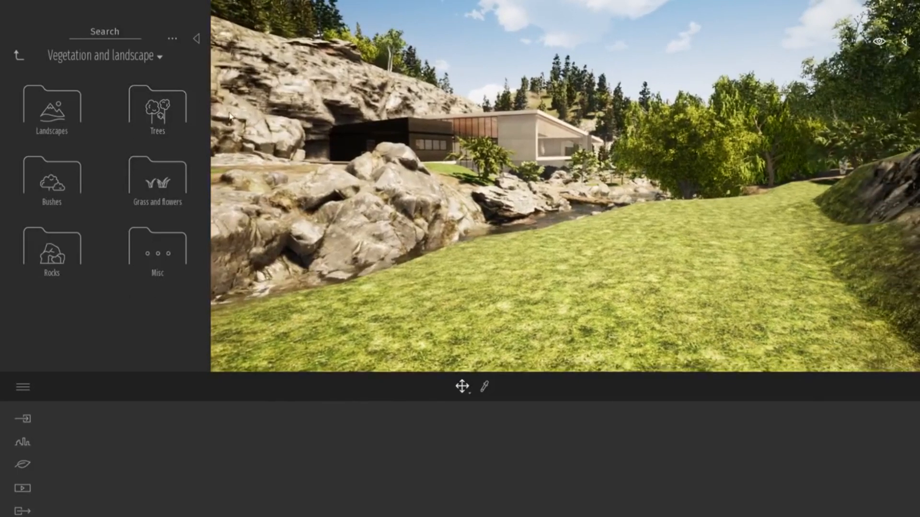
{"action": "left_click", "coordinate": [154, 96]}
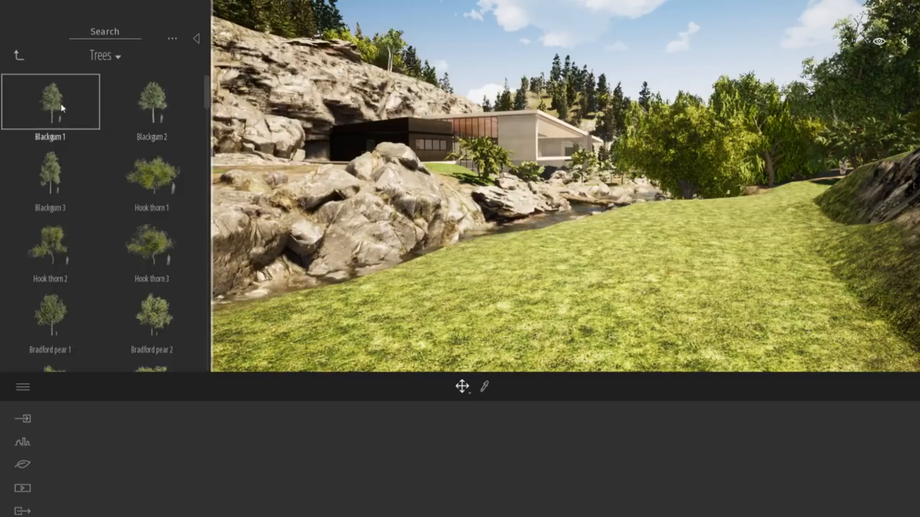
{"action": "left_click", "coordinate": [152, 177]}
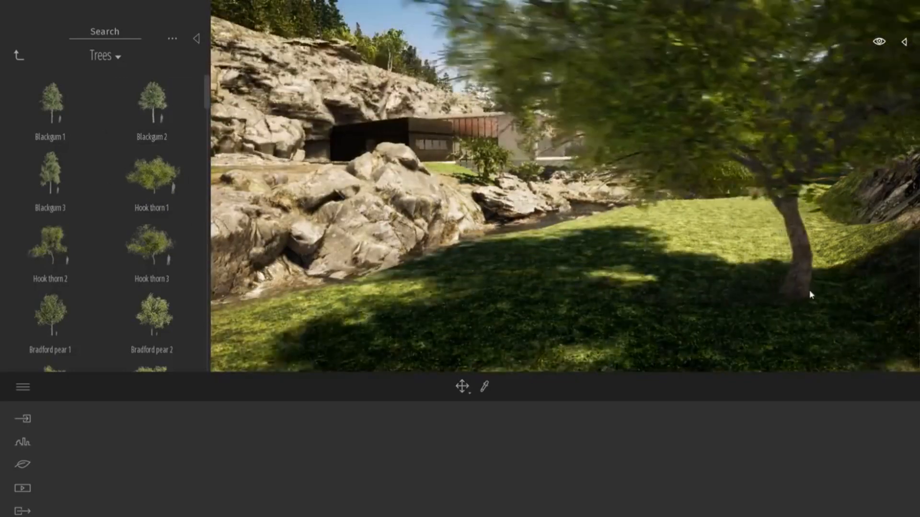
{"action": "left_click", "coordinate": [827, 283]}
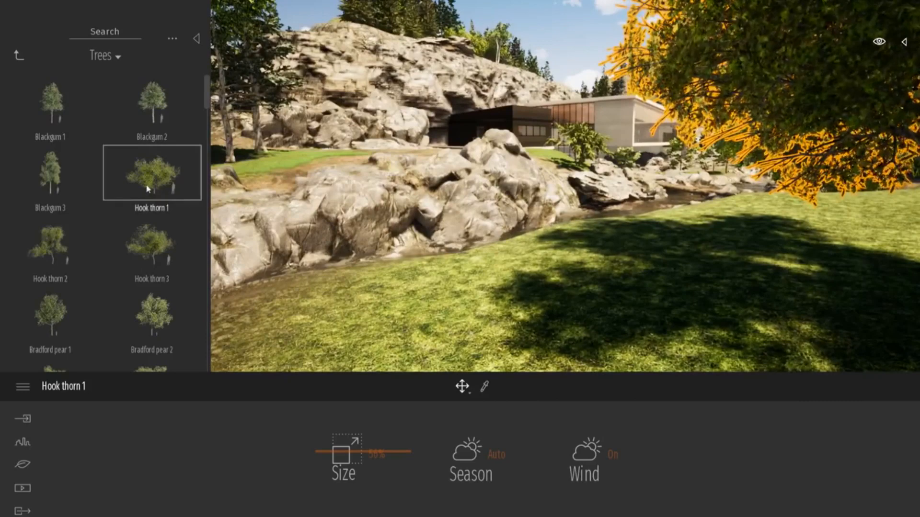
- Place another Hook thorn 1 tree by the riverbank and a Hook thorn 3 tree farther back on the grass
{"action": "left_click", "coordinate": [151, 178]}
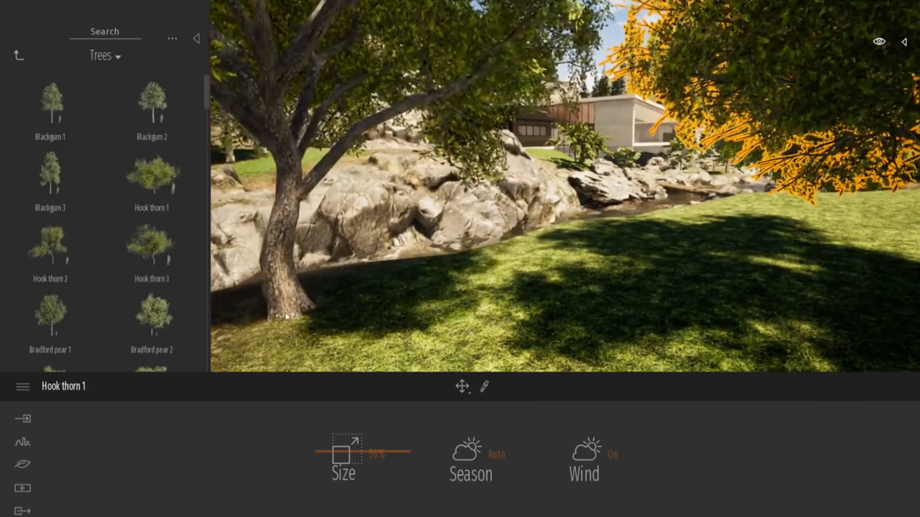
{"action": "left_click", "coordinate": [287, 317]}
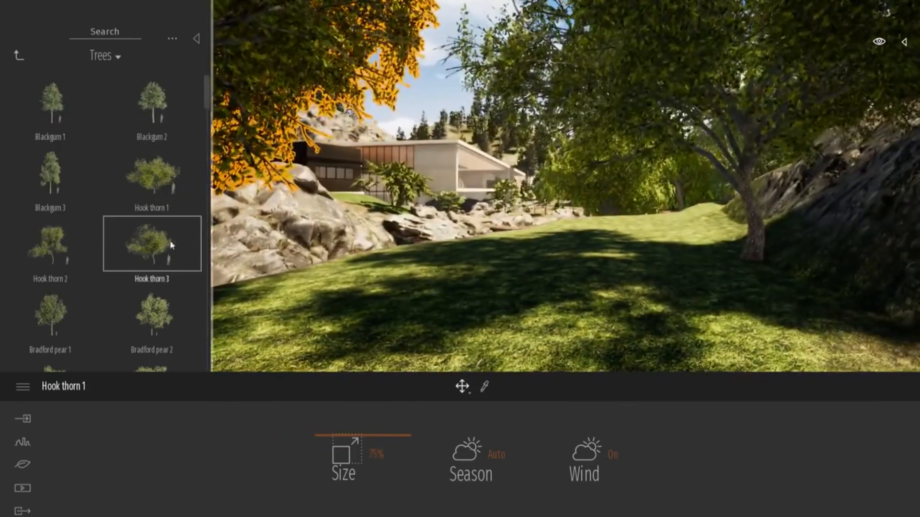
{"action": "left_click", "coordinate": [171, 245]}
{"action": "left_click", "coordinate": [677, 210]}
{"action": "left_click", "coordinate": [712, 276]}
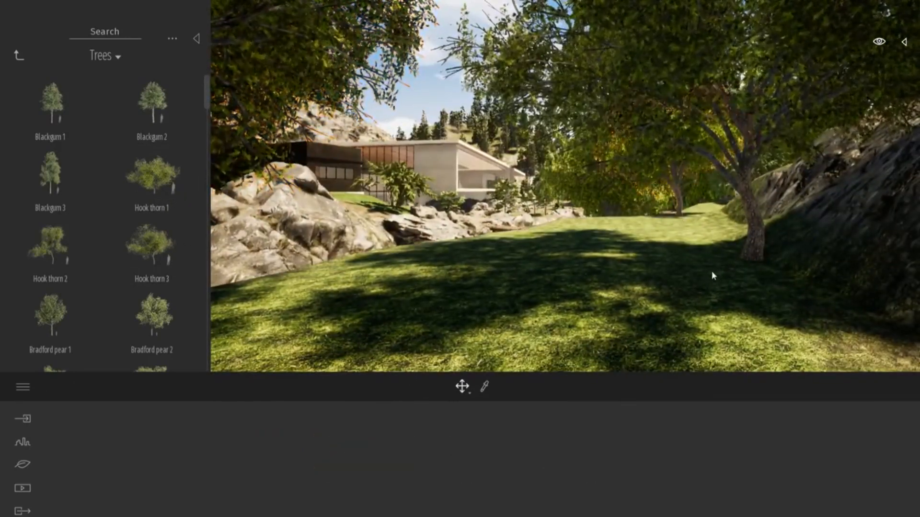
- Paint Grass 1 vegetation over the foreground between the trees with a 5.0 m brush diameter
{"action": "key", "text": "s"}
{"action": "right_click_drag", "start_coordinate": [713, 276], "coordinate": [671, 276]}
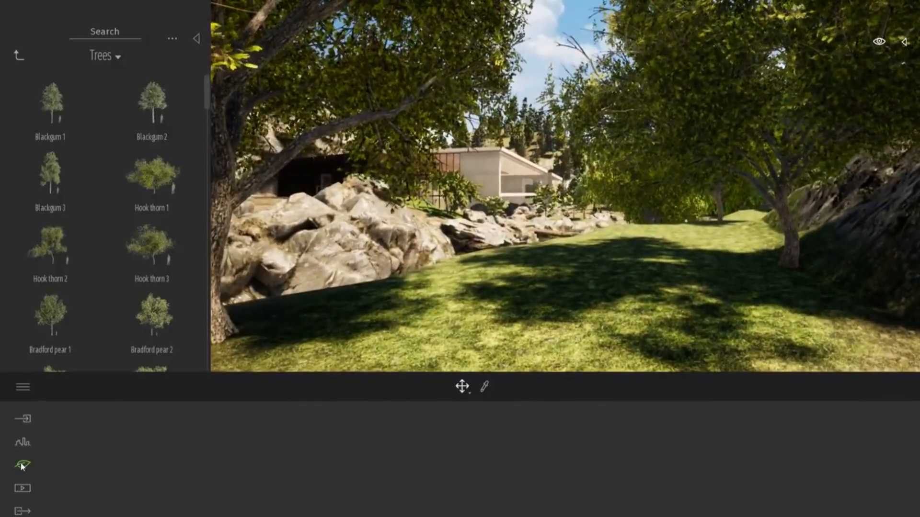
{"action": "left_click", "coordinate": [22, 466]}
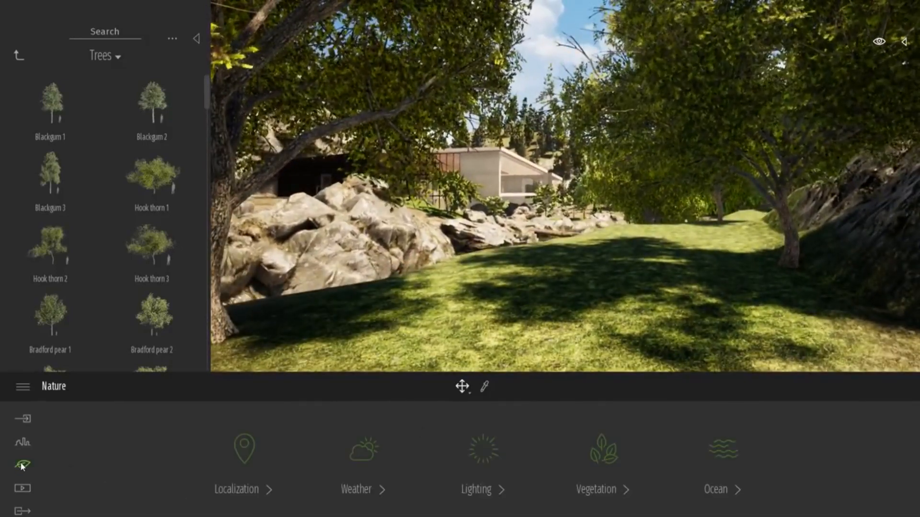
{"action": "left_click", "coordinate": [588, 457]}
{"action": "left_click", "coordinate": [136, 444]}
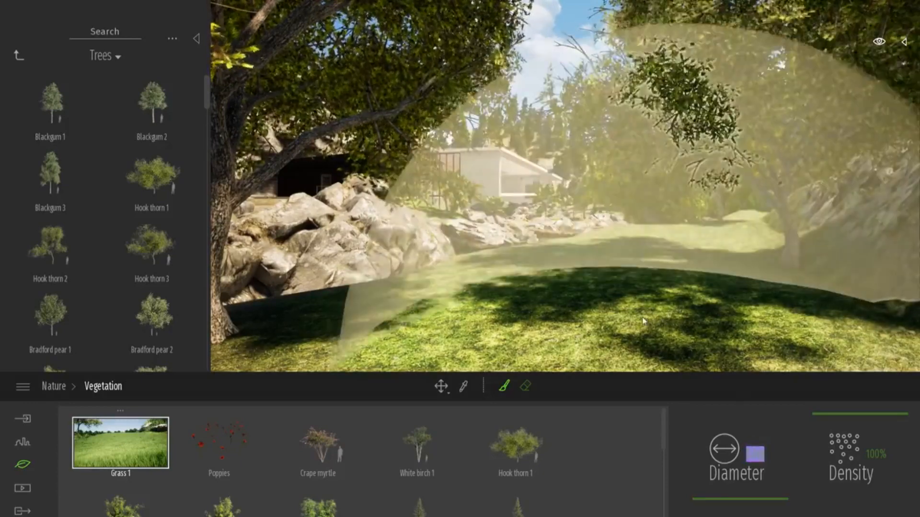
{"action": "left_click_drag", "start_coordinate": [767, 268], "coordinate": [434, 297]}
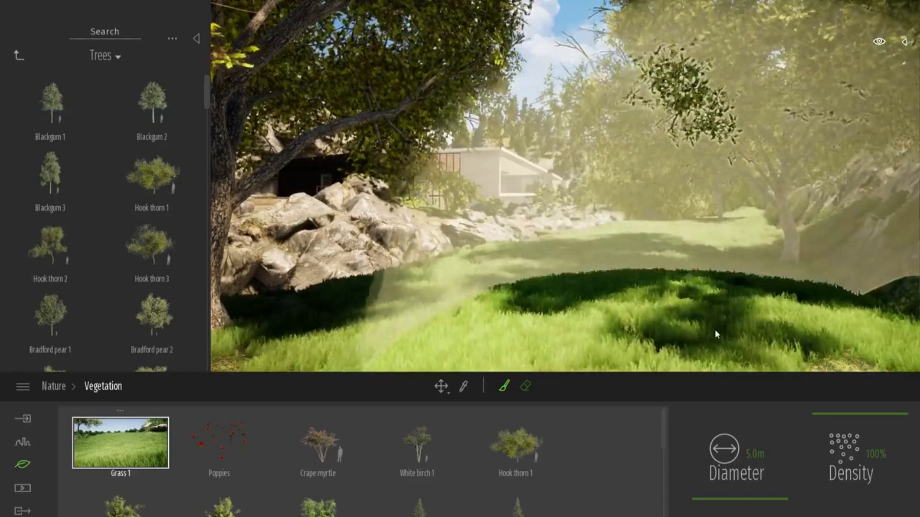
{"action": "key", "text": "Escape"}
- Adjust the scene's weather, shifting the season to autumn and the sky to nearly clear sunshine
{"action": "mouse_move", "coordinate": [703, 314]}
{"action": "right_mouse_down"}
{"action": "mouse_move", "coordinate": [673, 310]}
{"action": "mouse_move", "coordinate": [698, 302]}
{"action": "mouse_move", "coordinate": [728, 186]}
{"action": "mouse_move", "coordinate": [728, 219]}
{"action": "mouse_move", "coordinate": [712, 220]}
{"action": "right_mouse_up"}
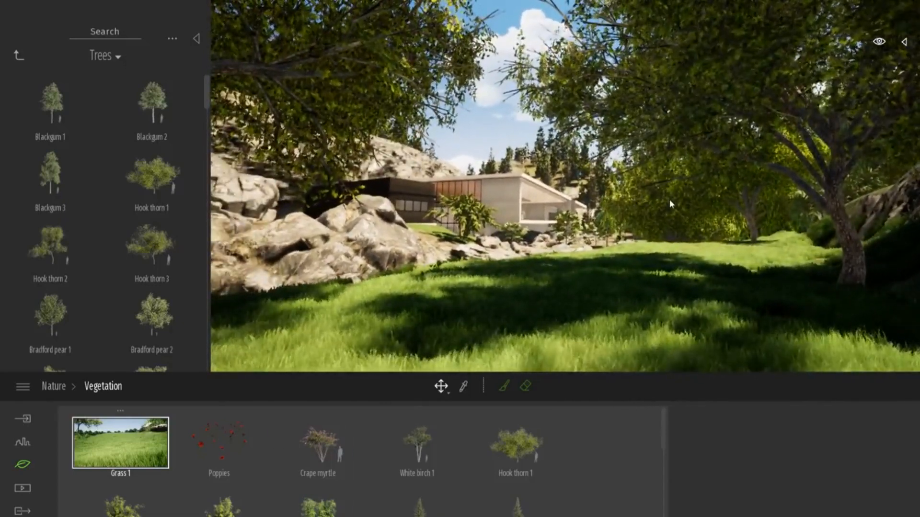
{"action": "left_click", "coordinate": [195, 38]}
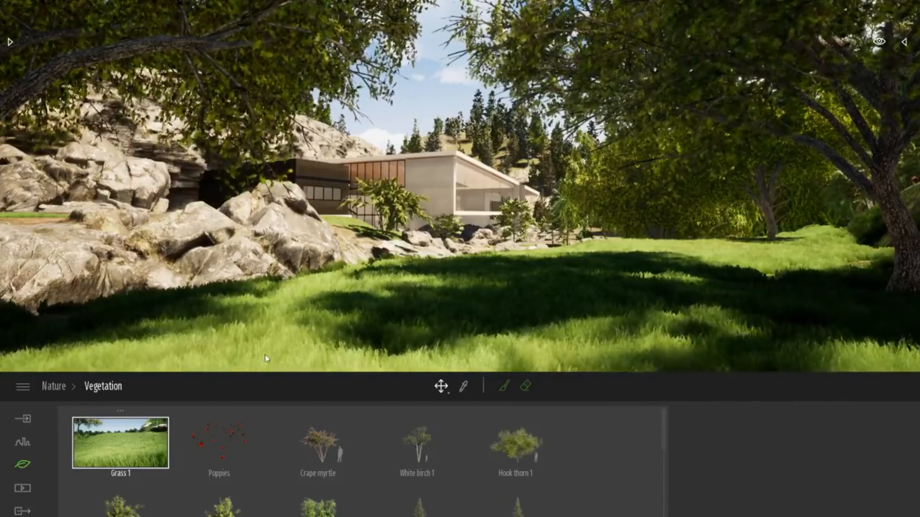
{"action": "left_click", "coordinate": [57, 388]}
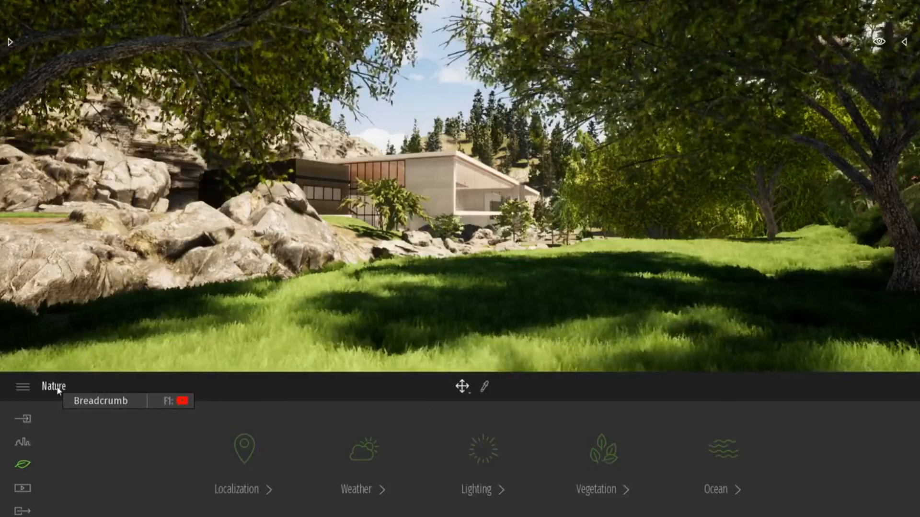
{"action": "left_click", "coordinate": [359, 459]}
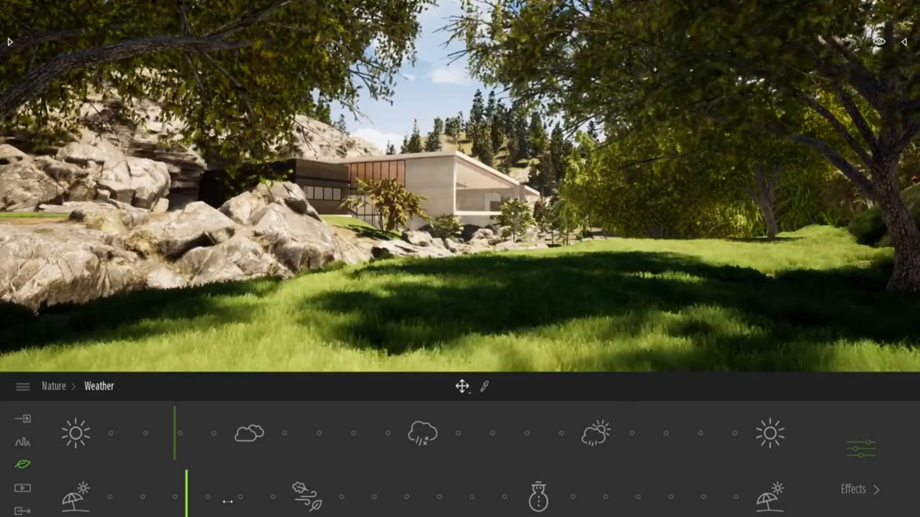
{"action": "left_click_drag", "start_coordinate": [522, 325], "coordinate": [571, 254]}
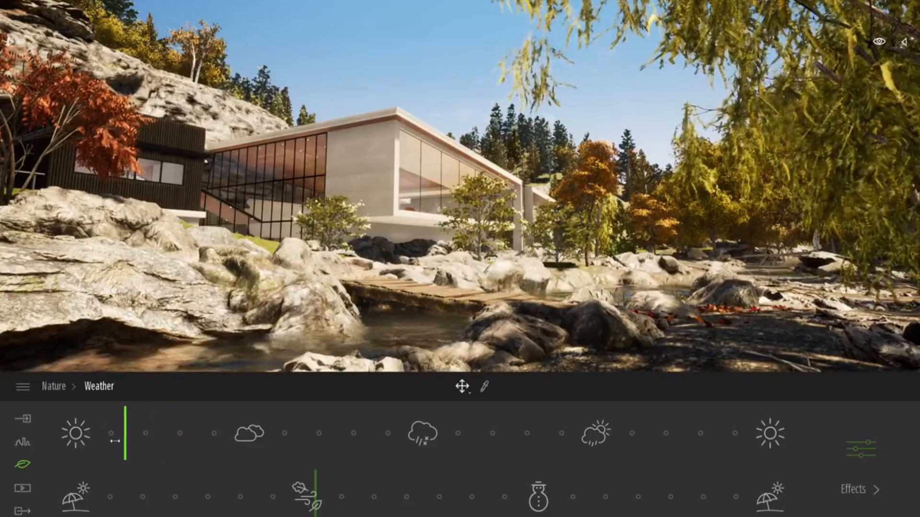
- Try snowy winter weather by shifting the sky to precipitation, setting the season to winter, and inspecting the river
{"action": "left_click_drag", "start_coordinate": [196, 440], "coordinate": [421, 439]}
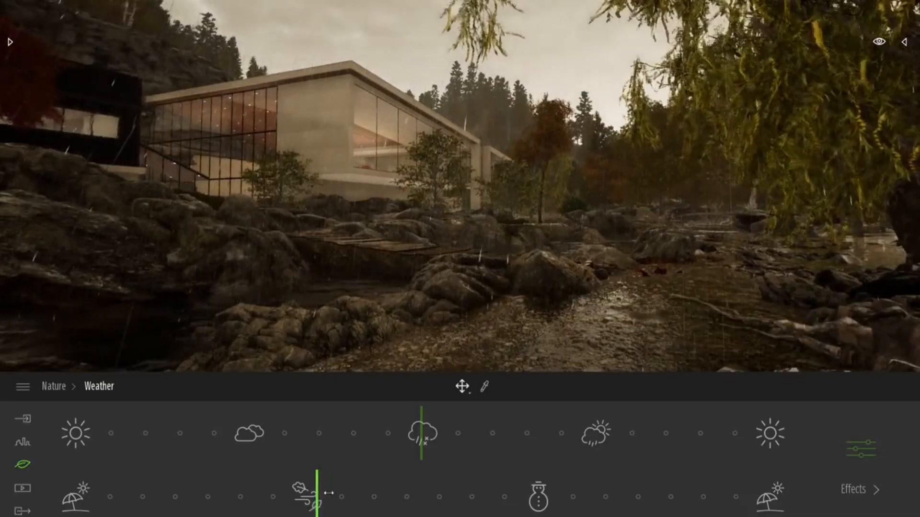
{"action": "left_click_drag", "start_coordinate": [402, 495], "coordinate": [539, 503]}
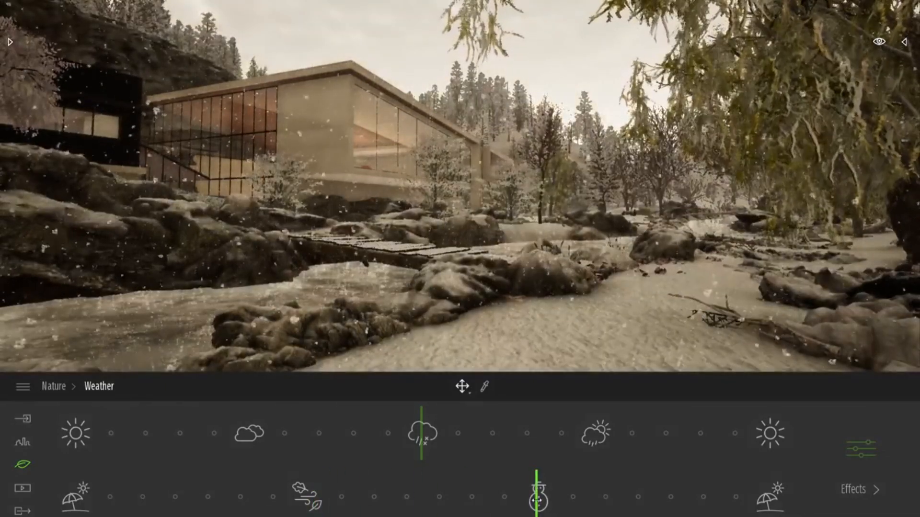
{"action": "left_click_drag", "start_coordinate": [420, 439], "coordinate": [398, 436]}
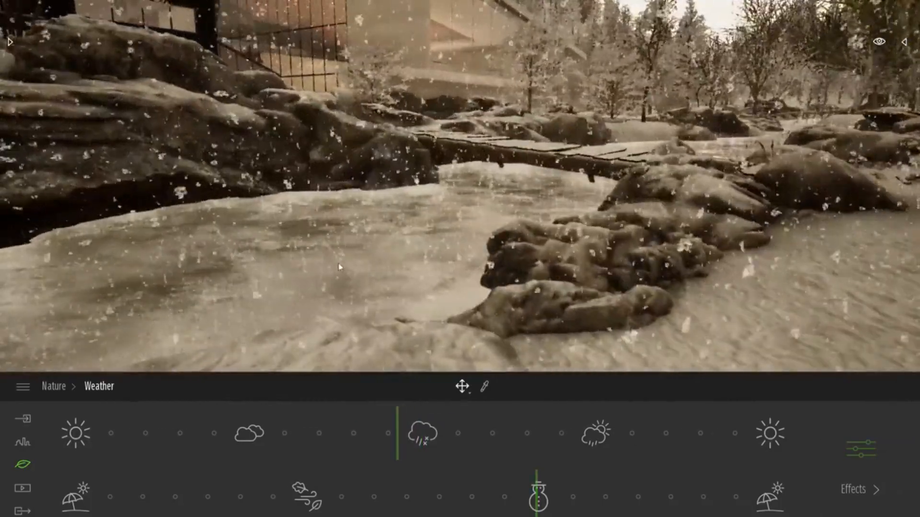
{"action": "left_click_drag", "start_coordinate": [590, 249], "coordinate": [394, 161]}
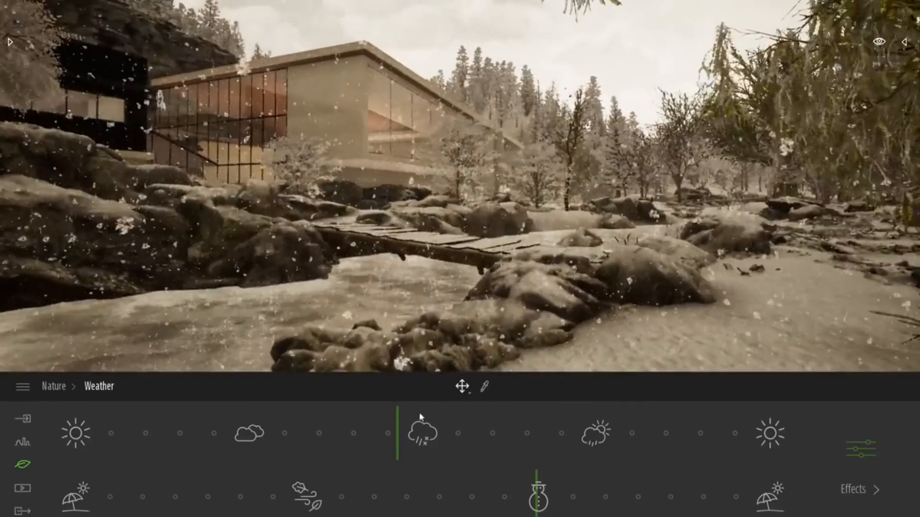
- Set the season back to autumn and the sky to sunshine with scattered clouds
{"action": "left_click_drag", "start_coordinate": [440, 502], "coordinate": [300, 499]}
{"action": "left_click_drag", "start_coordinate": [381, 434], "coordinate": [85, 433]}
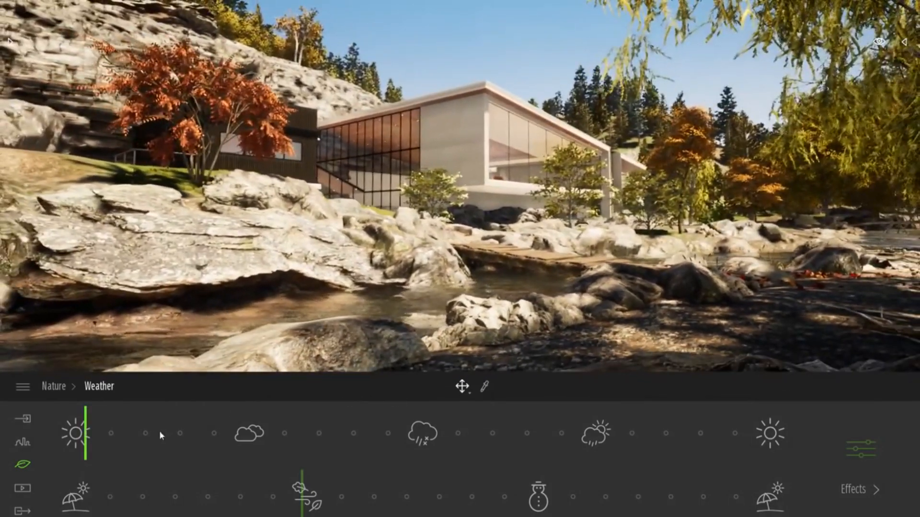
{"action": "mouse_move", "coordinate": [223, 436]}
{"action": "left_mouse_down"}
{"action": "mouse_move", "coordinate": [248, 435]}
{"action": "mouse_move", "coordinate": [234, 435]}
{"action": "left_mouse_up"}
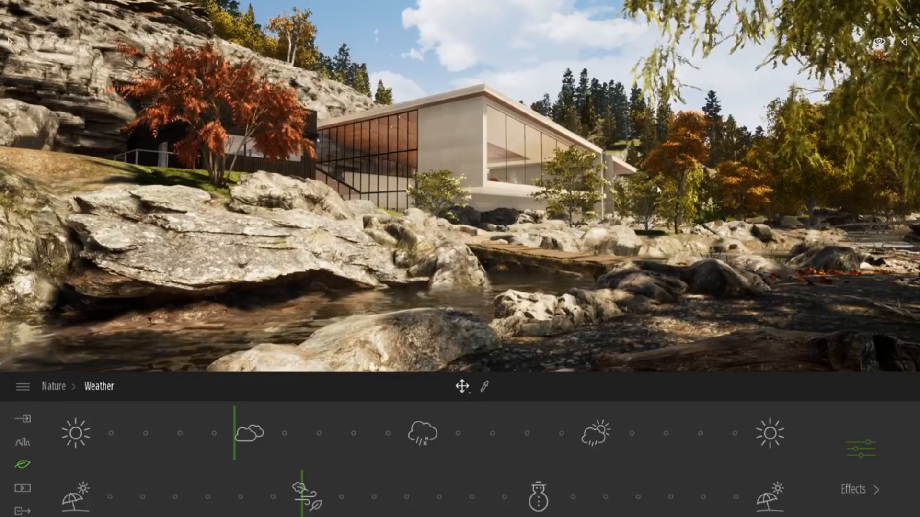
- Create a new still image in the media section from the current riverside view of the house
{"action": "left_click", "coordinate": [23, 489]}
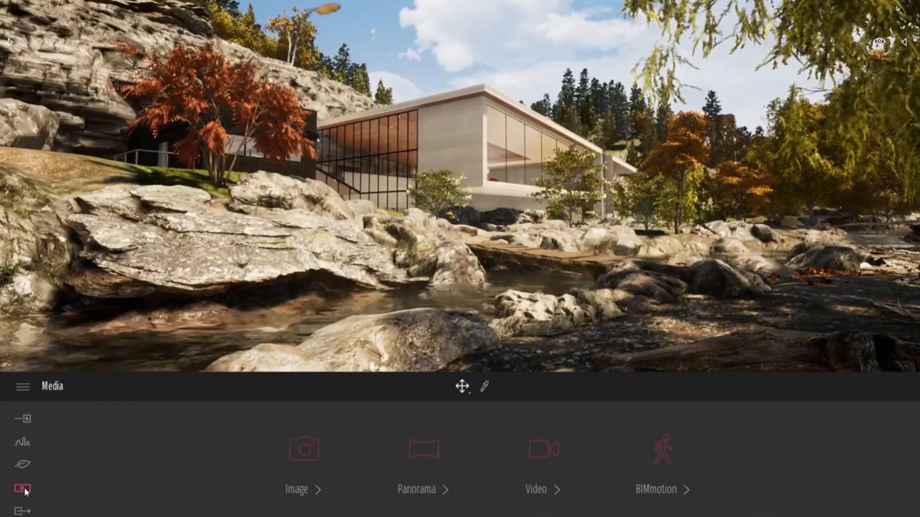
{"action": "left_click", "coordinate": [323, 472]}
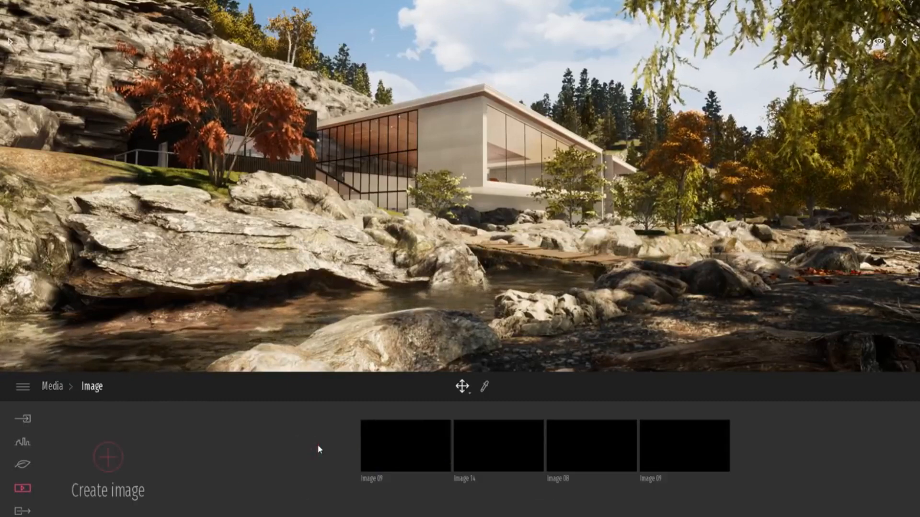
{"action": "left_click", "coordinate": [109, 456]}
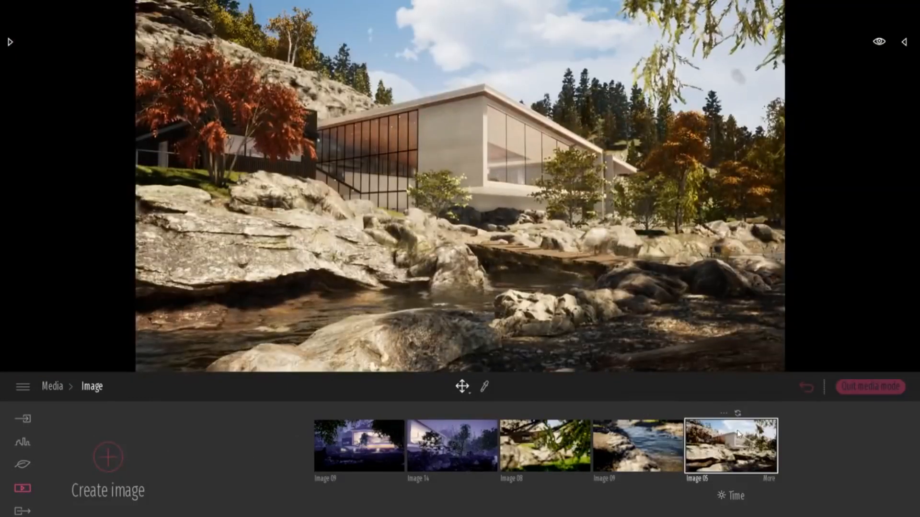
- Reframe Image 05 from low over the river with the rocks and bridge before the house, and update its saved view
{"action": "key", "text": "w"}
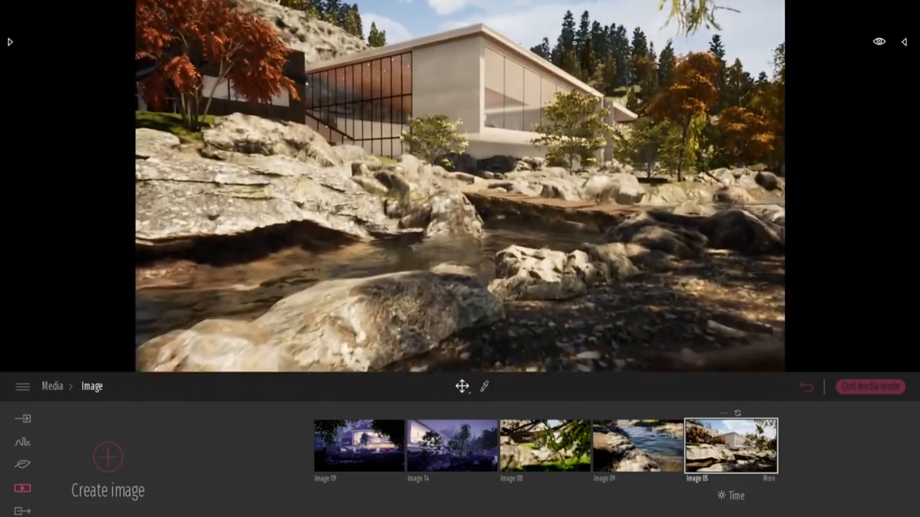
{"action": "key", "text": "q"}
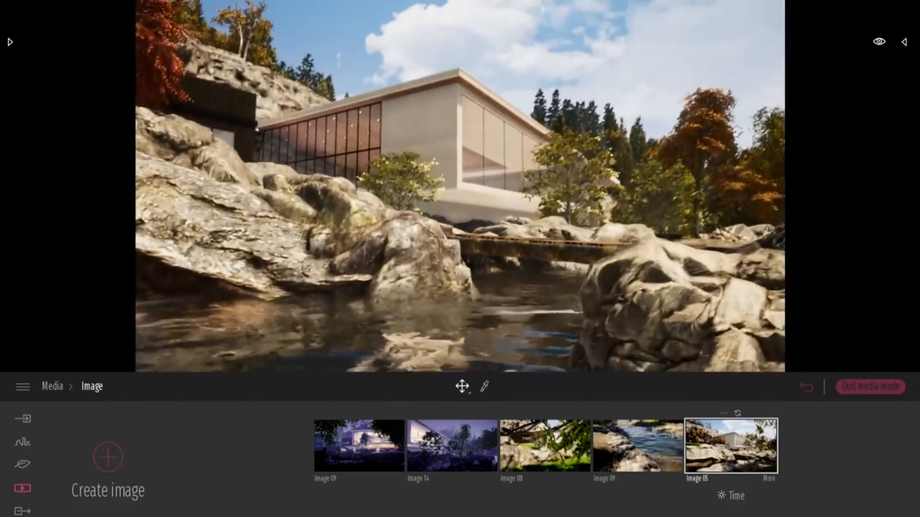
{"action": "key", "text": "w"}
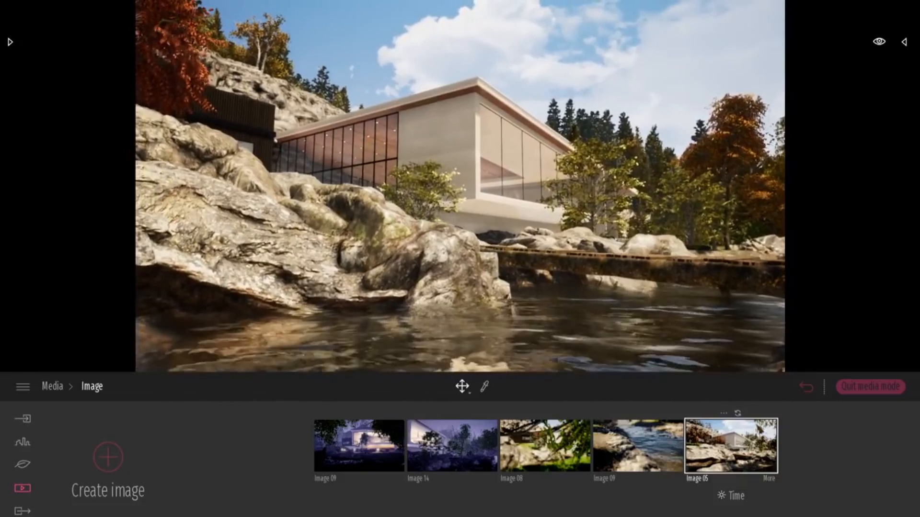
{"action": "left_click", "coordinate": [737, 414]}
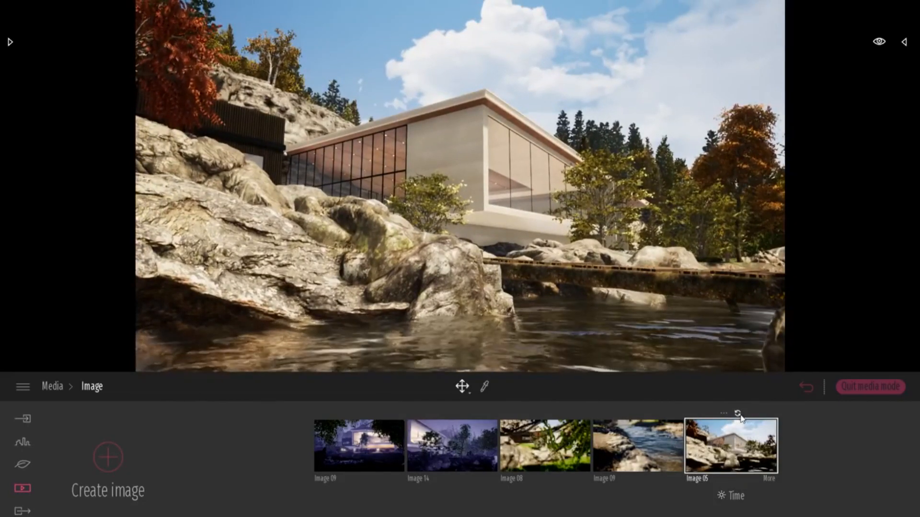
- Add Image 05 to the list of still images for export
{"action": "left_click", "coordinate": [19, 512]}
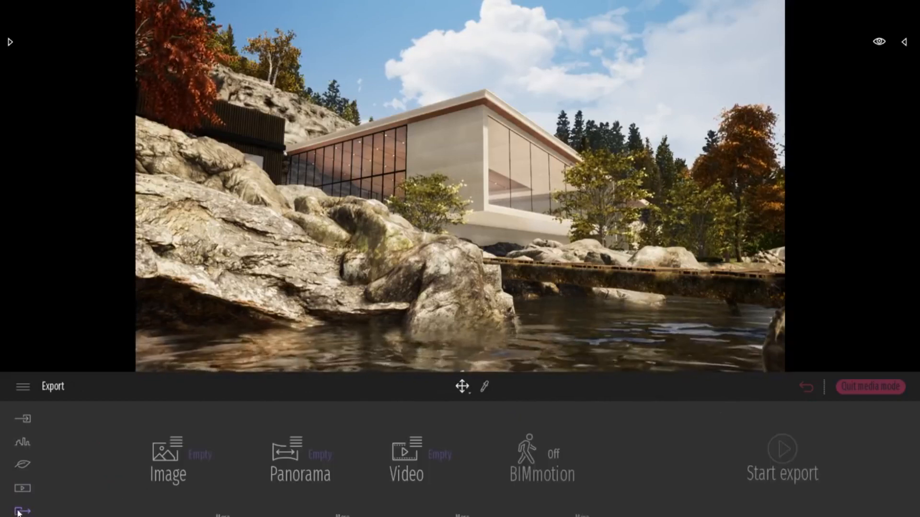
{"action": "left_click", "coordinate": [164, 462]}
{"action": "left_click", "coordinate": [188, 421]}
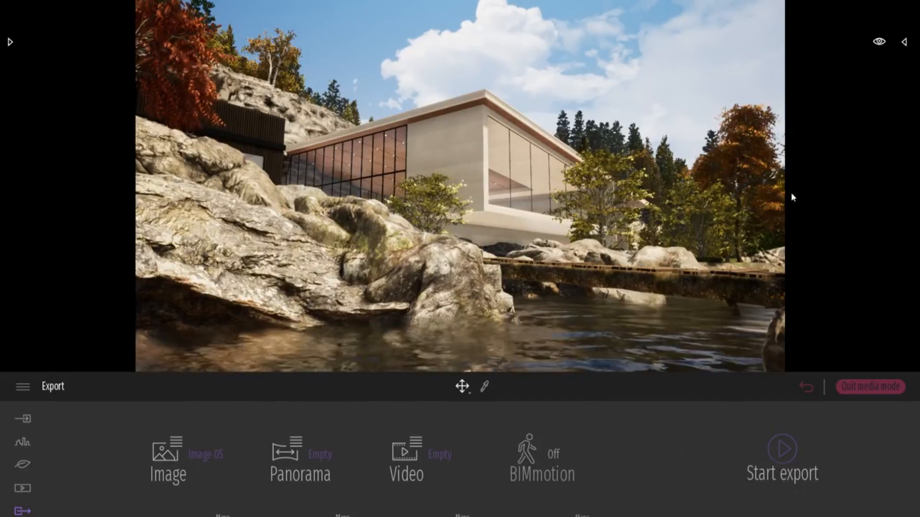
{"action": "key", "text": "F11"}
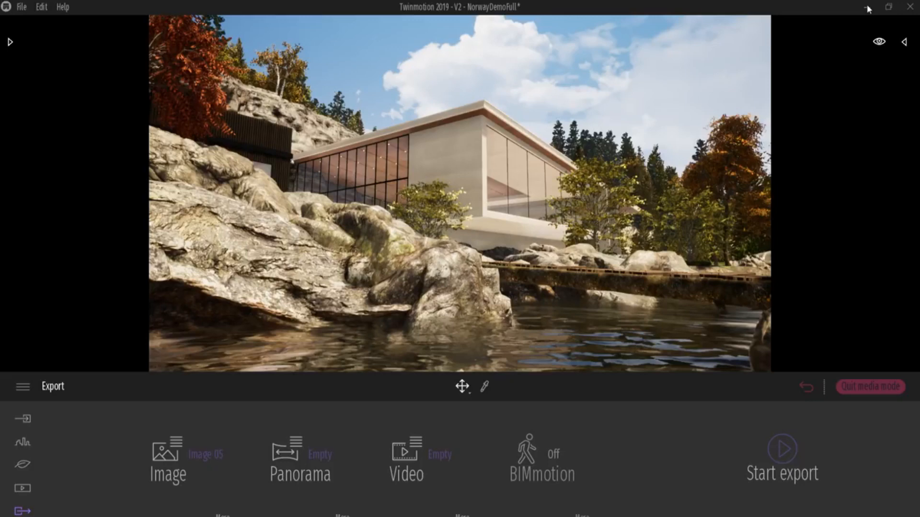
{"action": "key", "text": "F11"}
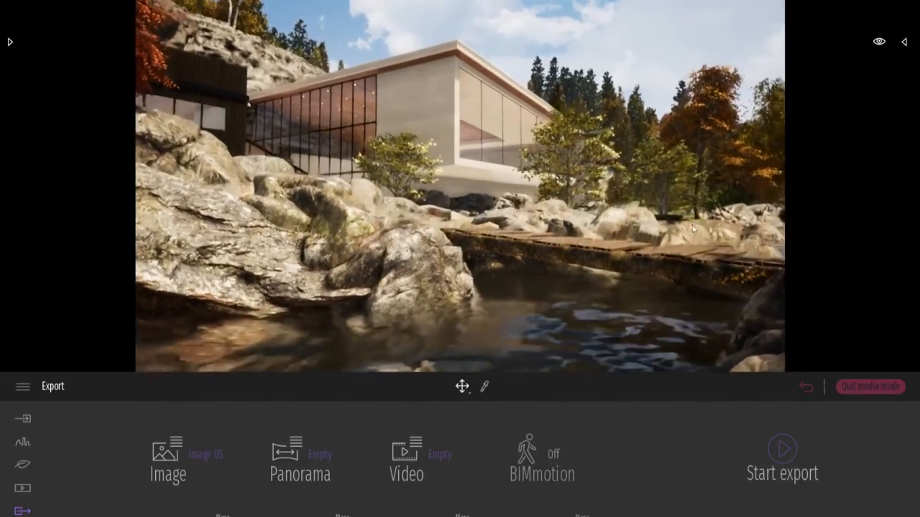
- Quit media mode, move the view back along the gravel riverbank, and start the full-screen walkthrough preview
{"action": "left_click", "coordinate": [865, 387]}
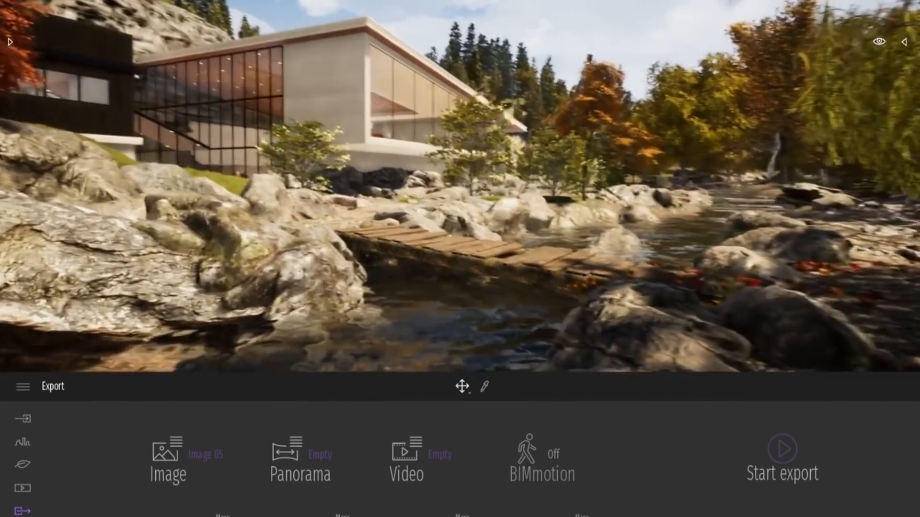
{"action": "key", "text": "s"}
{"action": "right_click_drag", "start_coordinate": [701, 55], "coordinate": [759, 55]}
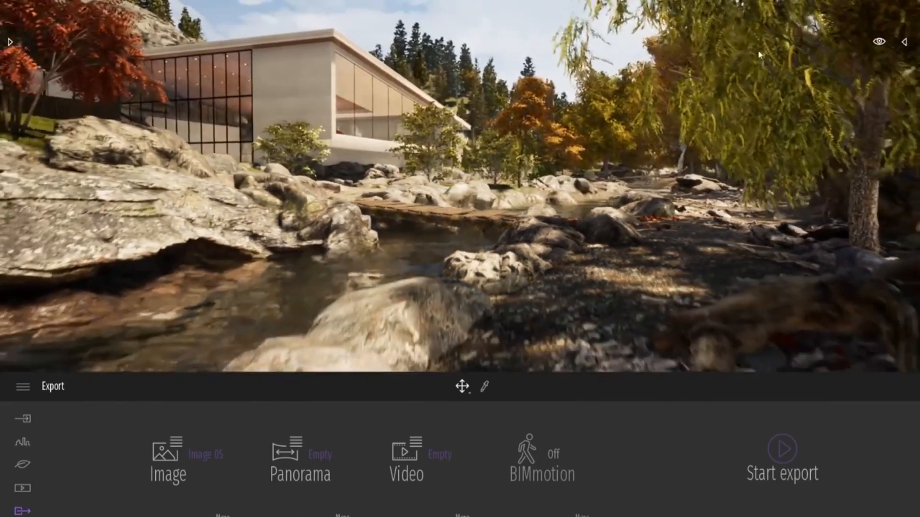
{"action": "left_click", "coordinate": [879, 41]}
{"action": "left_click", "coordinate": [870, 73]}
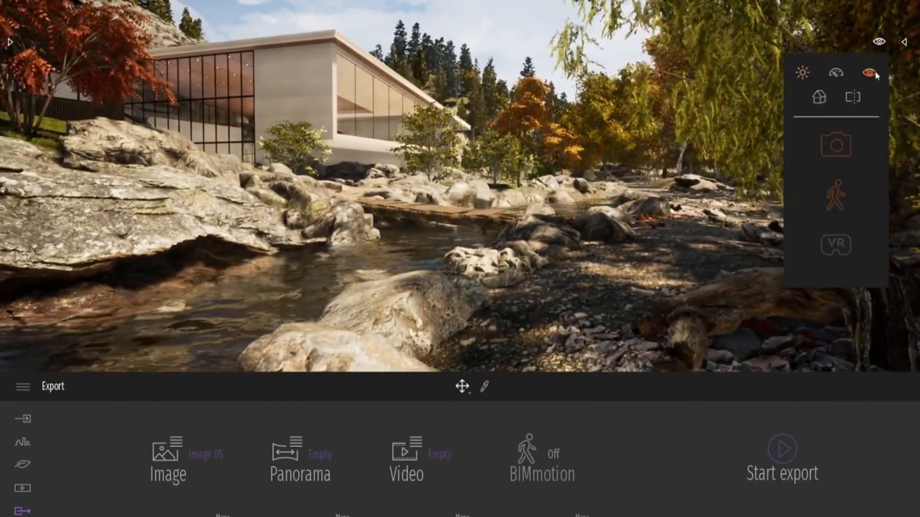
{"action": "left_click", "coordinate": [832, 202]}
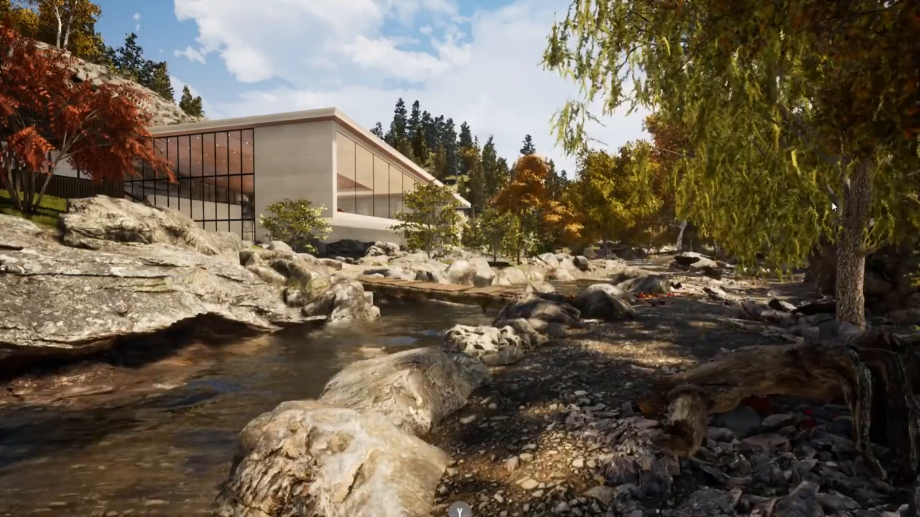
- Tour the riverside in the walkthrough, following the gravel bank and crossing the wooden bridge to view the house
{"action": "right_click_drag", "start_coordinate": [644, 212], "coordinate": [587, 197]}
{"action": "key", "text": "d"}
{"action": "key", "text": "e"}
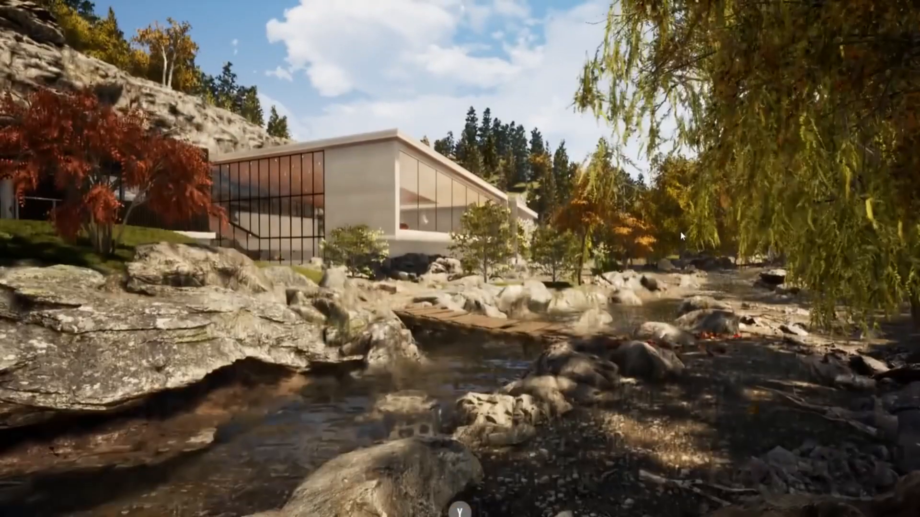
{"action": "key", "text": "w"}
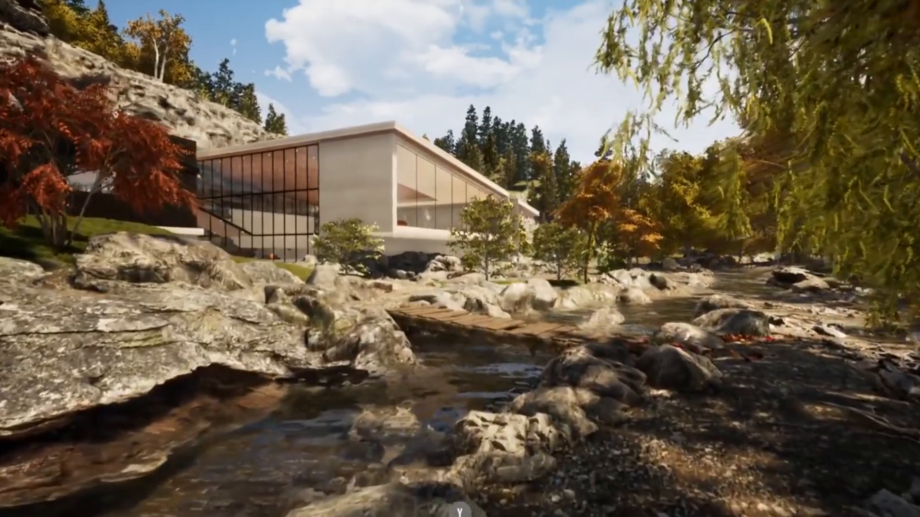
{"action": "key", "text": "w"}
{"action": "right_click_drag", "start_coordinate": [586, 197], "coordinate": [677, 275]}
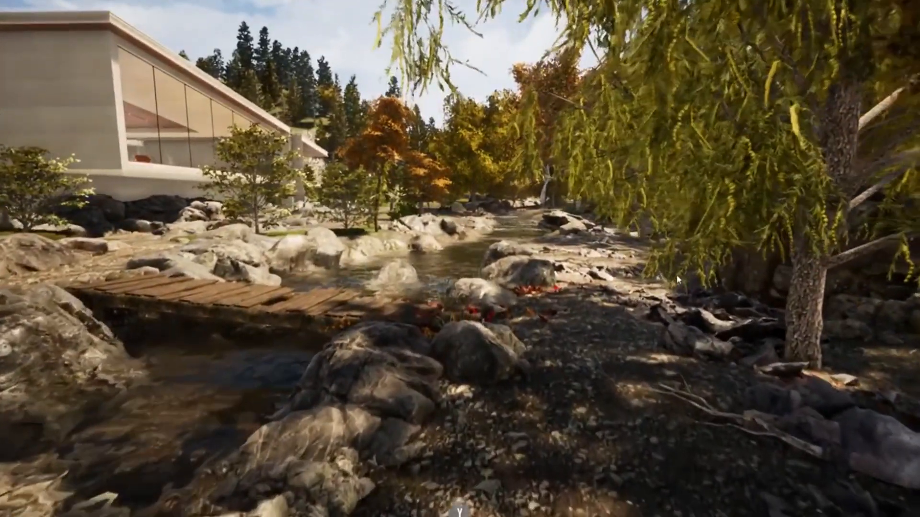
{"action": "key", "text": "w"}
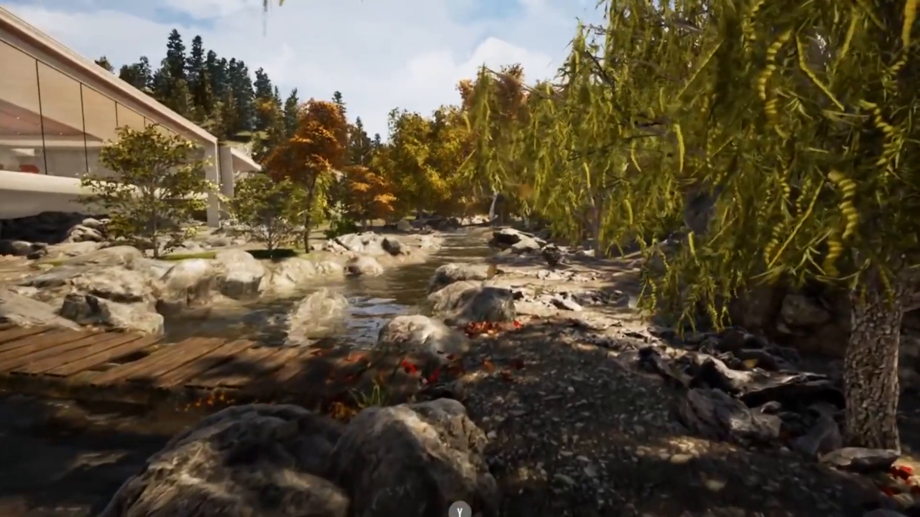
{"action": "key", "text": "w"}
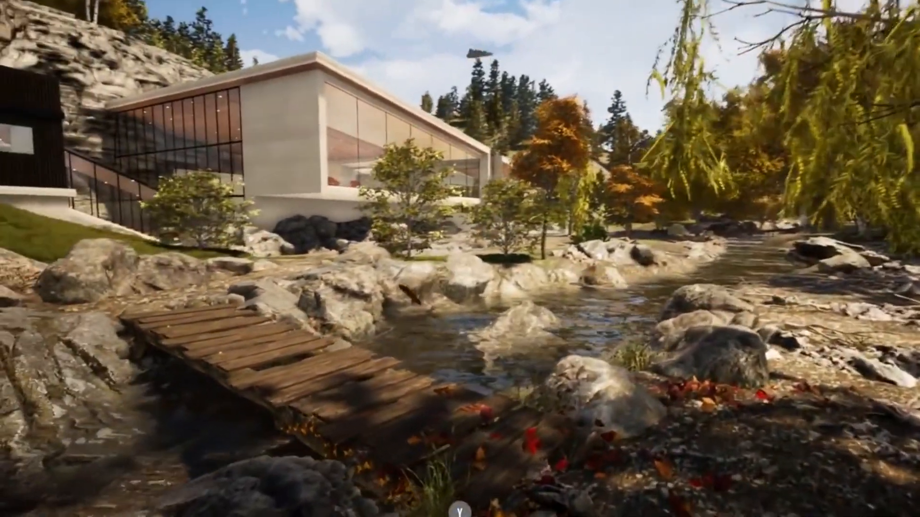
{"action": "key", "text": "w"}
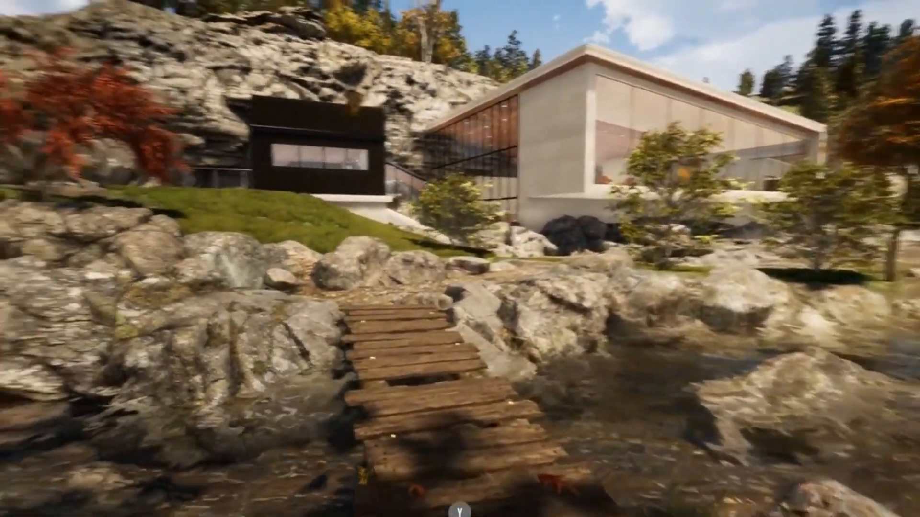
{"action": "key", "text": "w"}
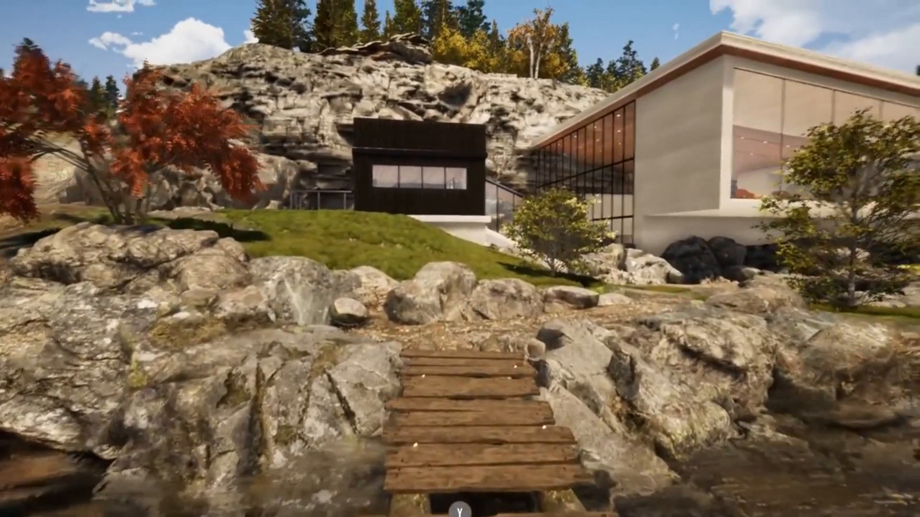
{"action": "key", "text": "w"}
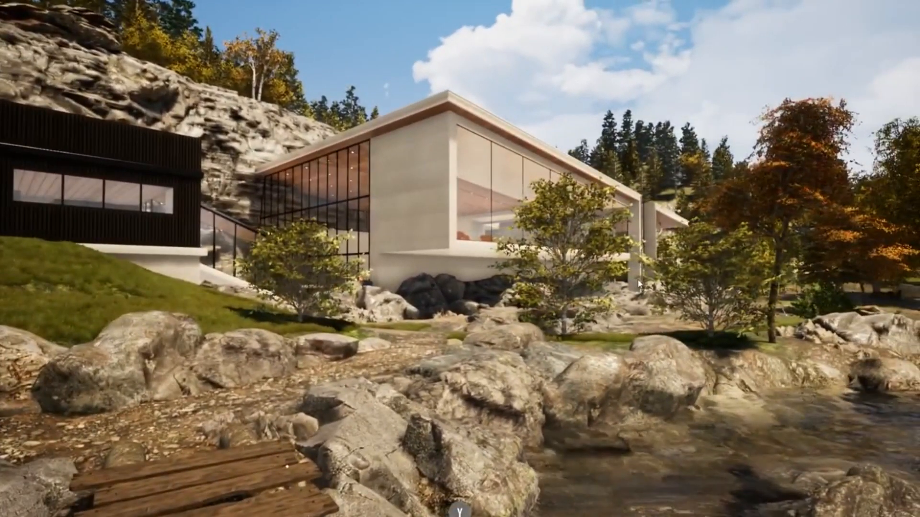
{"action": "right_click_drag", "start_coordinate": [610, 294], "coordinate": [488, 366]}
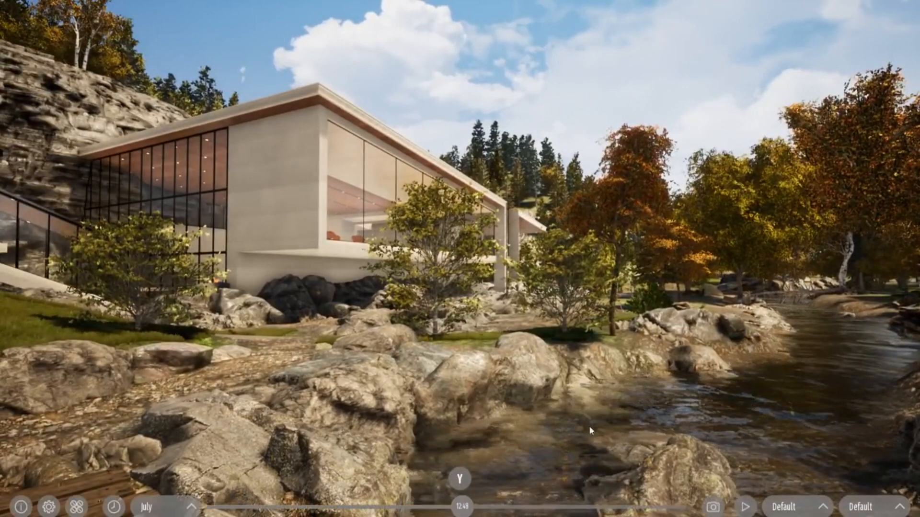
{"action": "right_click_drag", "start_coordinate": [590, 430], "coordinate": [497, 446]}
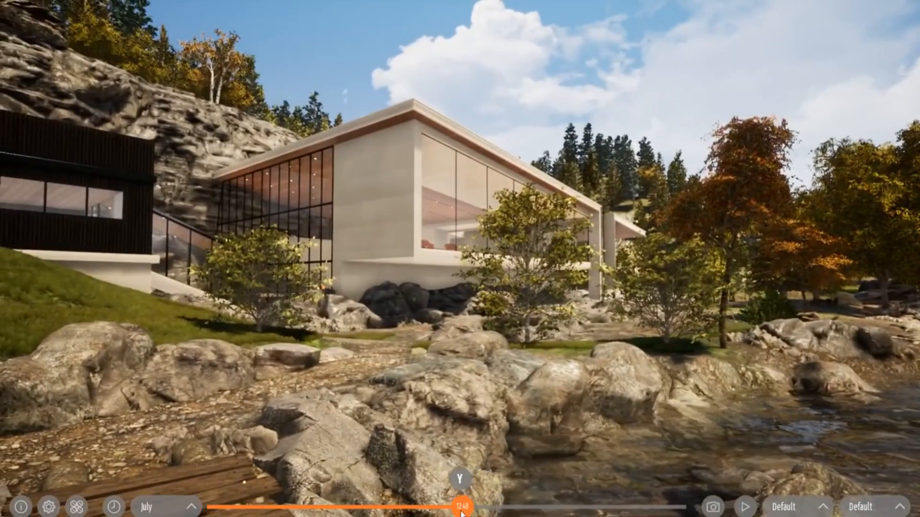
- Set the walkthrough's time of day to 14:22 and switch its navigation to walking mode
{"action": "left_click_drag", "start_coordinate": [461, 514], "coordinate": [492, 507]}
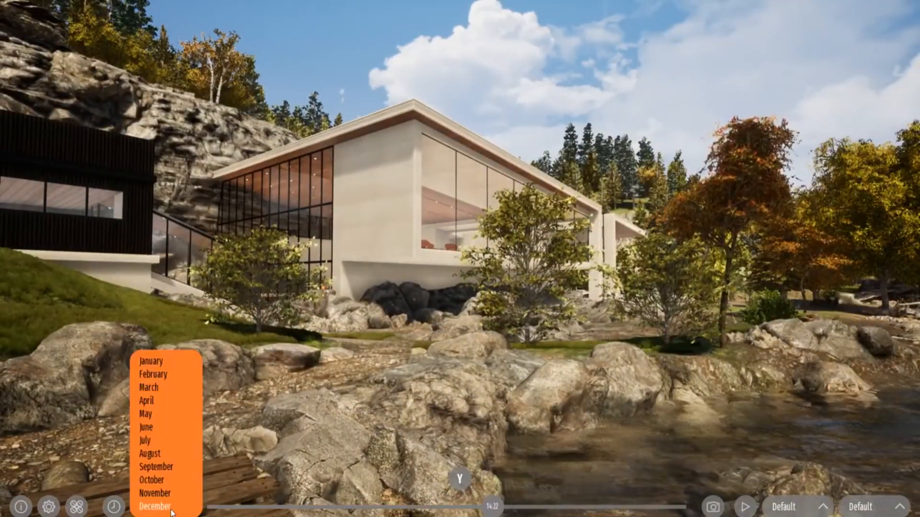
{"action": "left_click", "coordinate": [77, 508]}
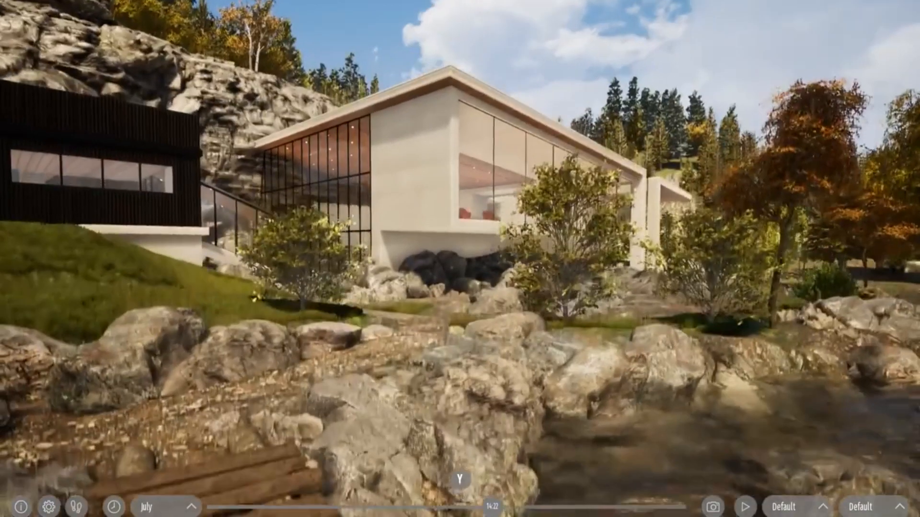
{"action": "key", "text": "s"}
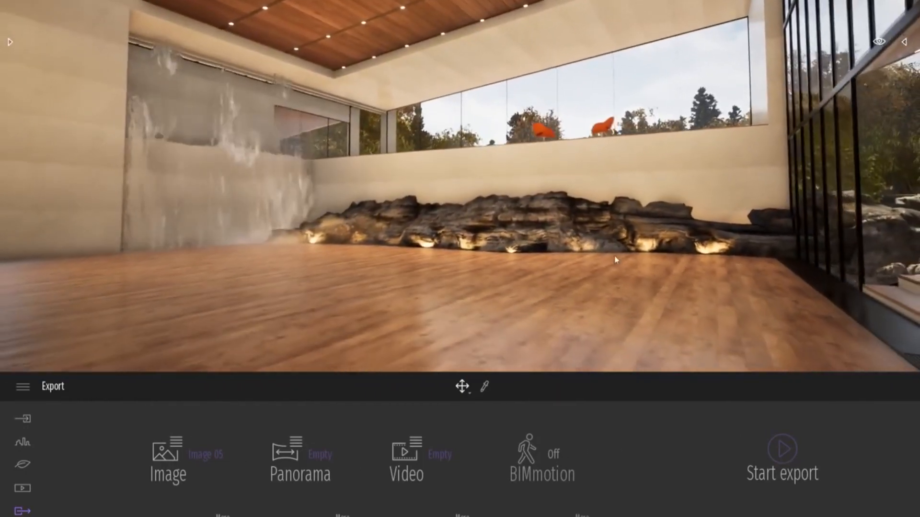
- Set the scene's day time to 15:37 for the interior view with the waterfall wall
{"action": "left_click", "coordinate": [879, 42]}
{"action": "left_click_drag", "start_coordinate": [816, 209], "coordinate": [828, 214]}
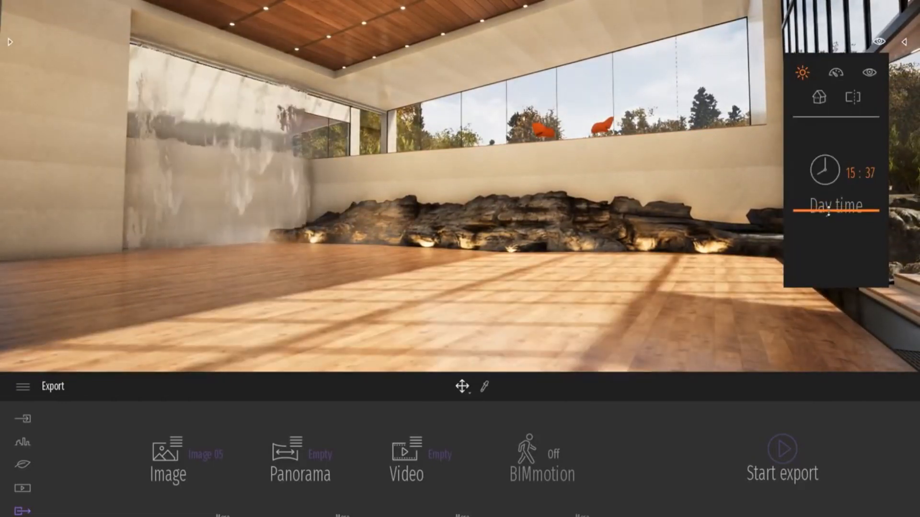
- Try the Ash 01 B, Maple 02 B and Wenge 01 B wood materials from the library on the interior floor
{"action": "right_click_drag", "start_coordinate": [460, 210], "coordinate": [401, 211]}
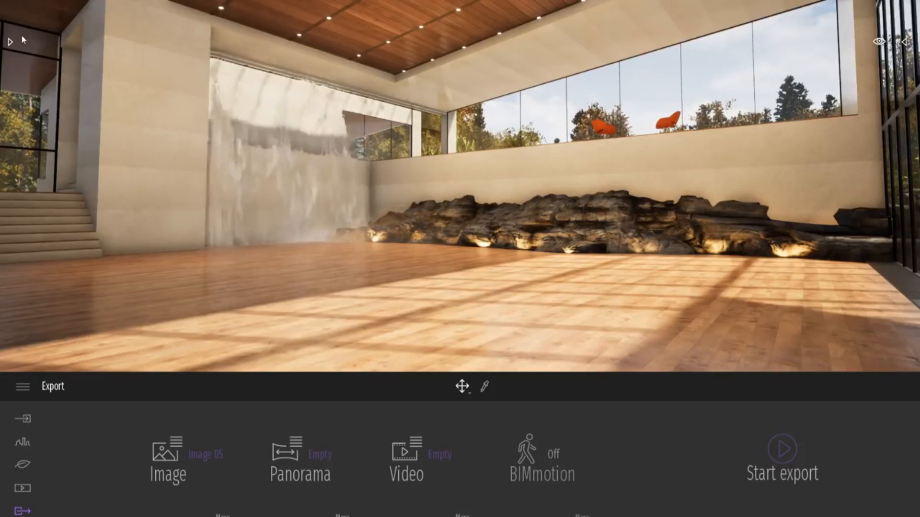
{"action": "left_click", "coordinate": [9, 42]}
{"action": "left_click", "coordinate": [19, 58]}
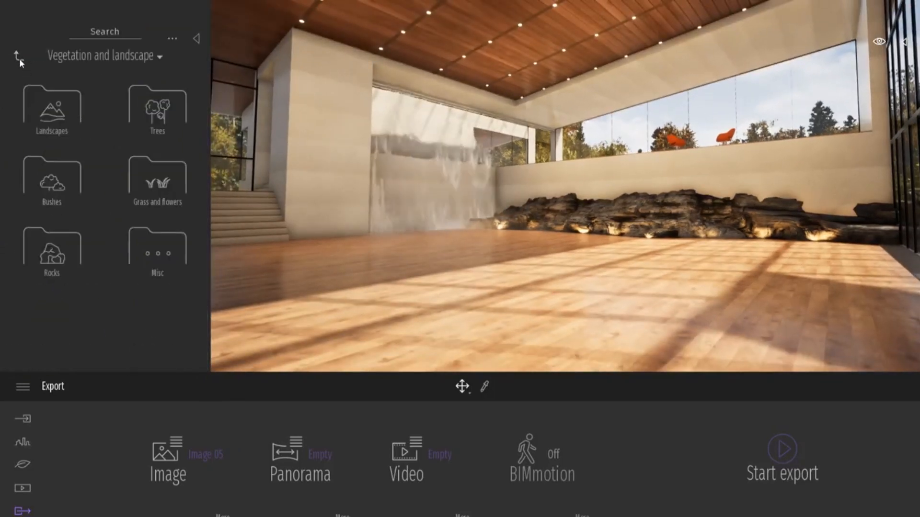
{"action": "left_click", "coordinate": [19, 58]}
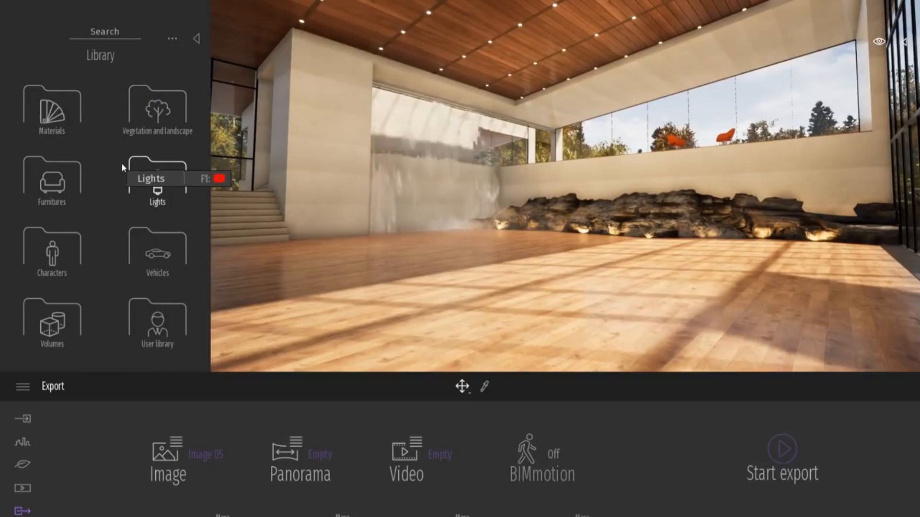
{"action": "left_click", "coordinate": [51, 98]}
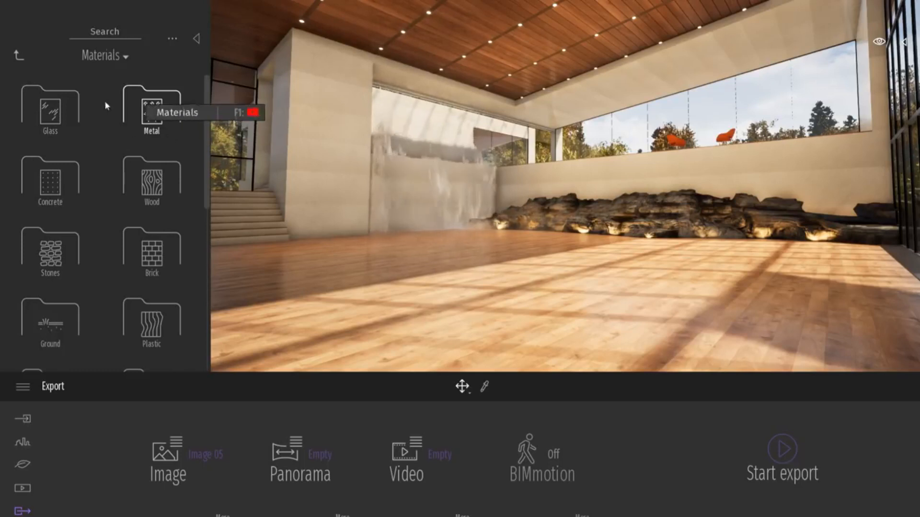
{"action": "left_click", "coordinate": [151, 180]}
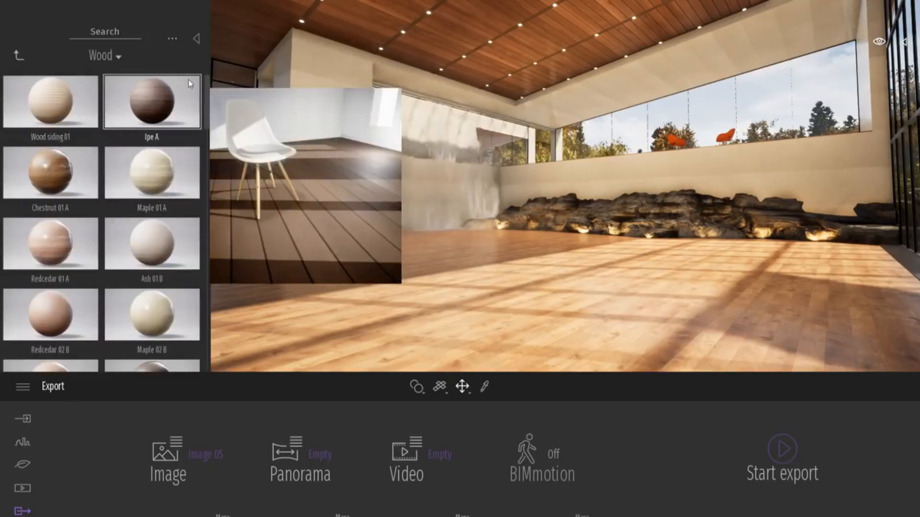
{"action": "mouse_move", "coordinate": [207, 86]}
{"action": "left_mouse_down"}
{"action": "mouse_move", "coordinate": [210, 277]}
{"action": "mouse_move", "coordinate": [217, 91]}
{"action": "left_mouse_up"}
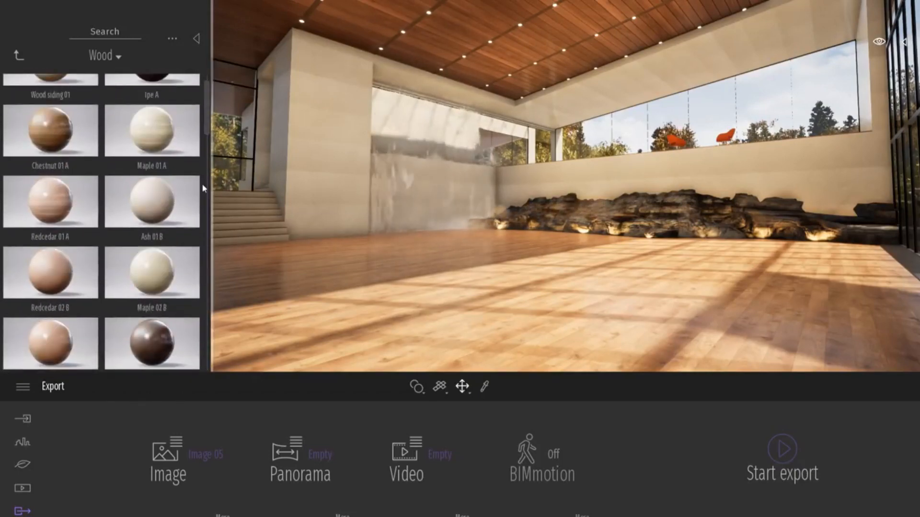
{"action": "mouse_move", "coordinate": [202, 183]}
{"action": "left_click_drag", "start_coordinate": [50, 202], "coordinate": [448, 333]}
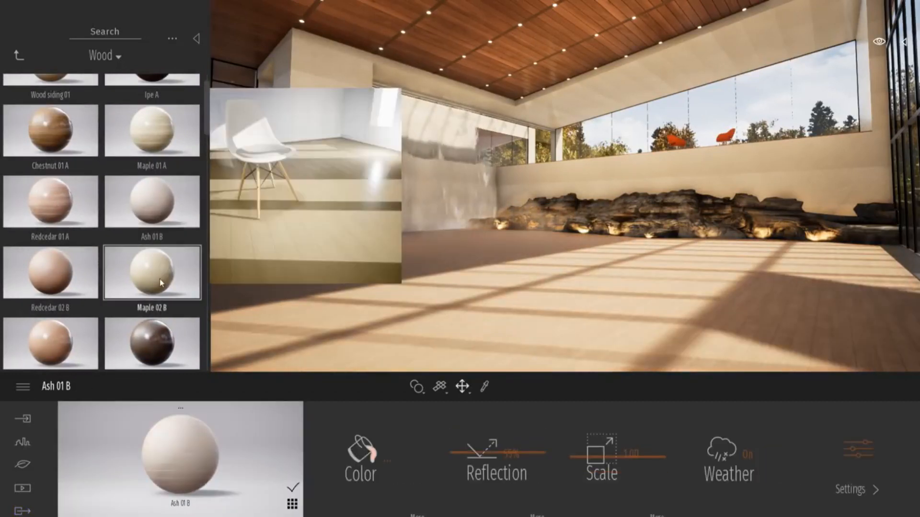
{"action": "left_click_drag", "start_coordinate": [152, 273], "coordinate": [448, 322]}
{"action": "left_click_drag", "start_coordinate": [230, 326], "coordinate": [318, 323]}
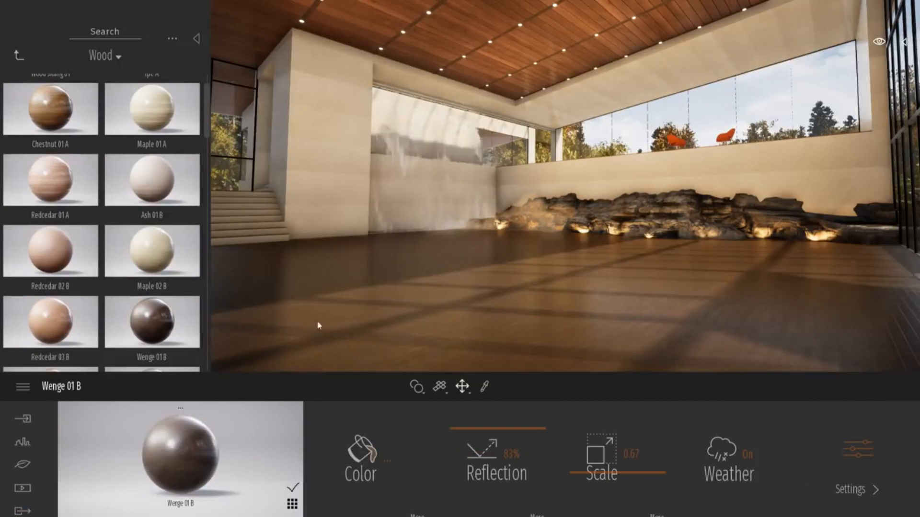
- Apply Redcedar 02 B to the interior floor with a scale of 1.51 and a reflection of 85%
{"action": "left_click_drag", "start_coordinate": [50, 259], "coordinate": [486, 313]}
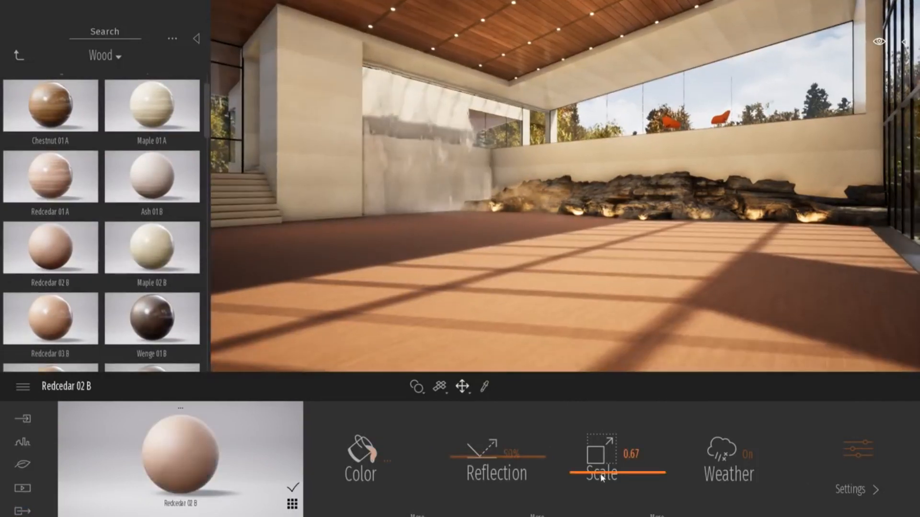
{"action": "left_click_drag", "start_coordinate": [601, 474], "coordinate": [601, 454]}
{"action": "left_click_drag", "start_coordinate": [489, 465], "coordinate": [482, 425]}
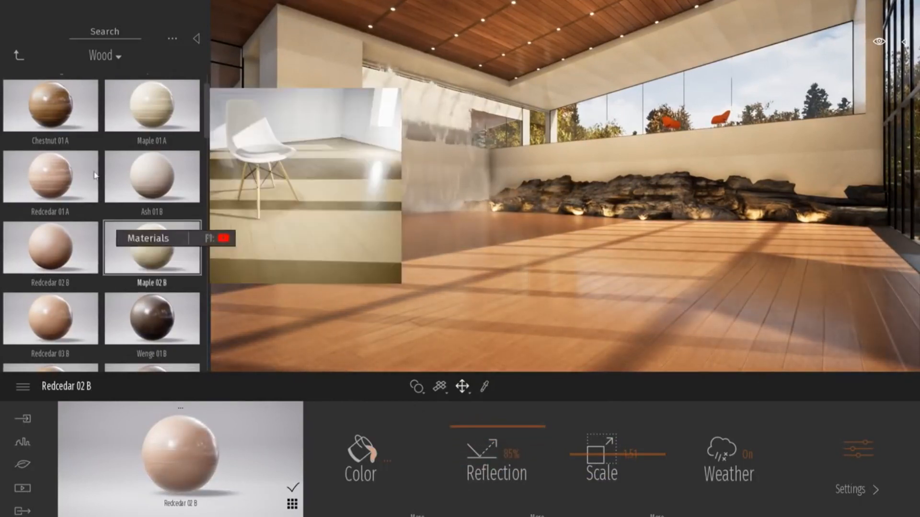
- Replace the interior floor's material with the Chestnut 01 A wood
{"action": "scroll", "coordinate": [100, 215], "scroll_direction": "up", "scroll_amount": 1}
{"action": "left_click_drag", "start_coordinate": [50, 124], "coordinate": [524, 324]}
{"action": "right_click_drag", "start_coordinate": [567, 295], "coordinate": [575, 296]}
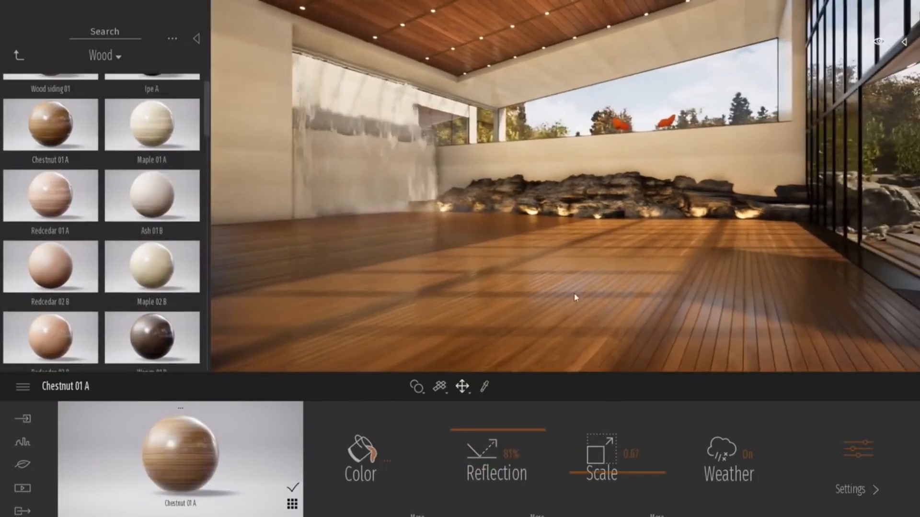
- Apply the Polished concrete 01 material from the concrete collection to the interior floor
{"action": "left_click", "coordinate": [18, 57]}
{"action": "left_click", "coordinate": [31, 103]}
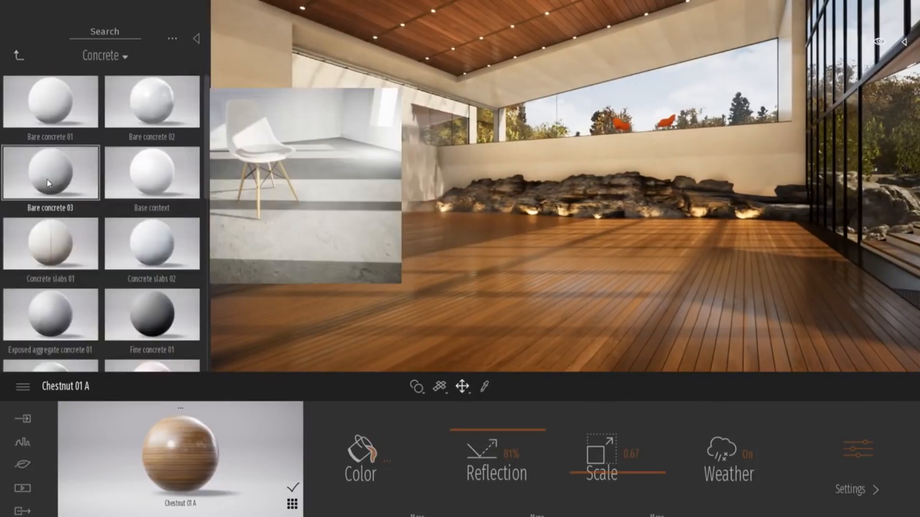
{"action": "scroll", "coordinate": [80, 285], "scroll_direction": "down", "scroll_amount": 4}
{"action": "left_click_drag", "start_coordinate": [81, 285], "coordinate": [583, 302]}
{"action": "right_click_drag", "start_coordinate": [584, 301], "coordinate": [551, 302]}
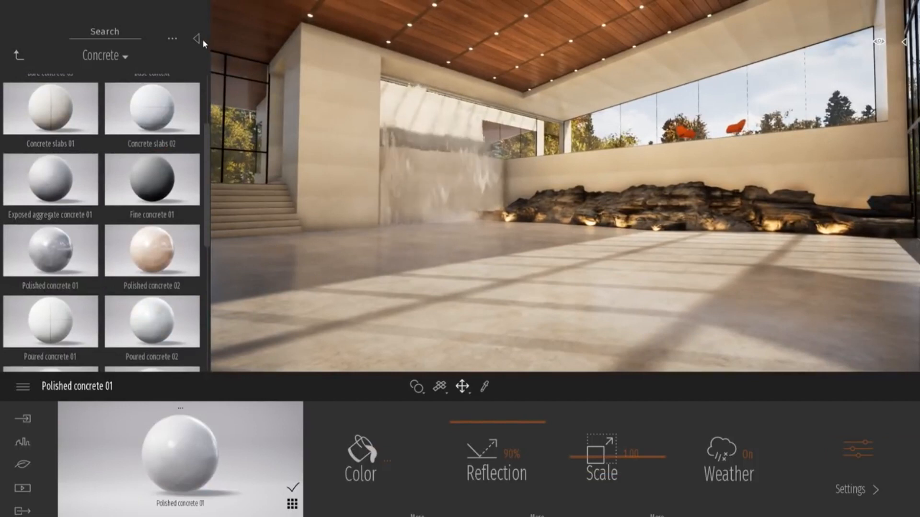
- Look through the library's vegetation, furniture, lights and user library categories, then close the library
{"action": "left_click", "coordinate": [19, 54]}
{"action": "left_click", "coordinate": [18, 54]}
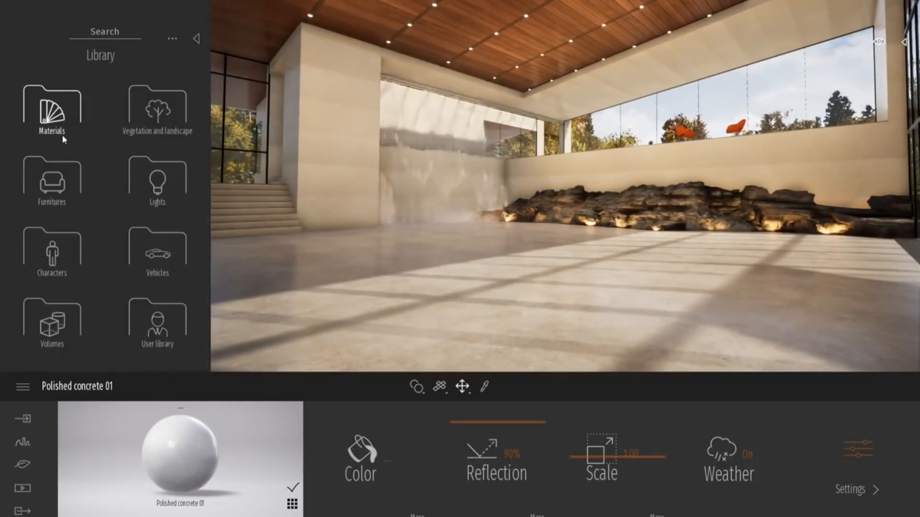
{"action": "left_click", "coordinate": [167, 120]}
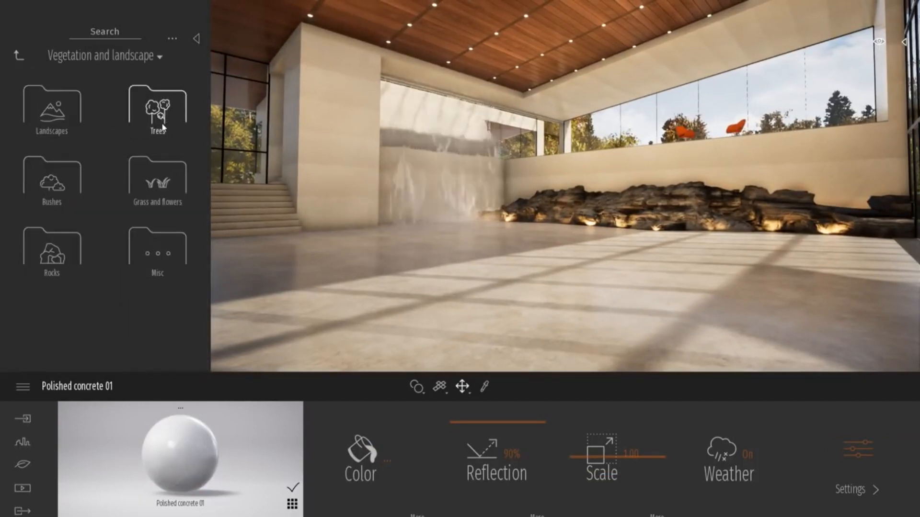
{"action": "left_click", "coordinate": [19, 58]}
{"action": "left_click", "coordinate": [72, 182]}
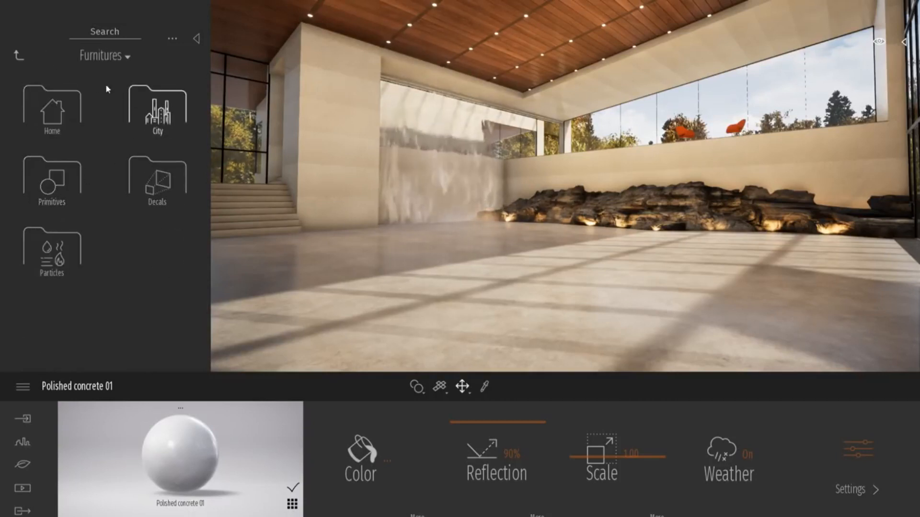
{"action": "left_click", "coordinate": [19, 57]}
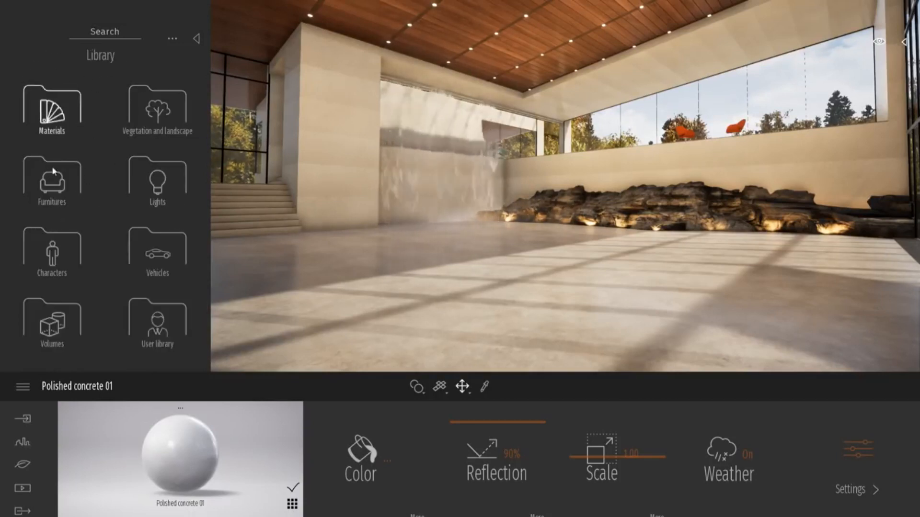
{"action": "left_click", "coordinate": [158, 190]}
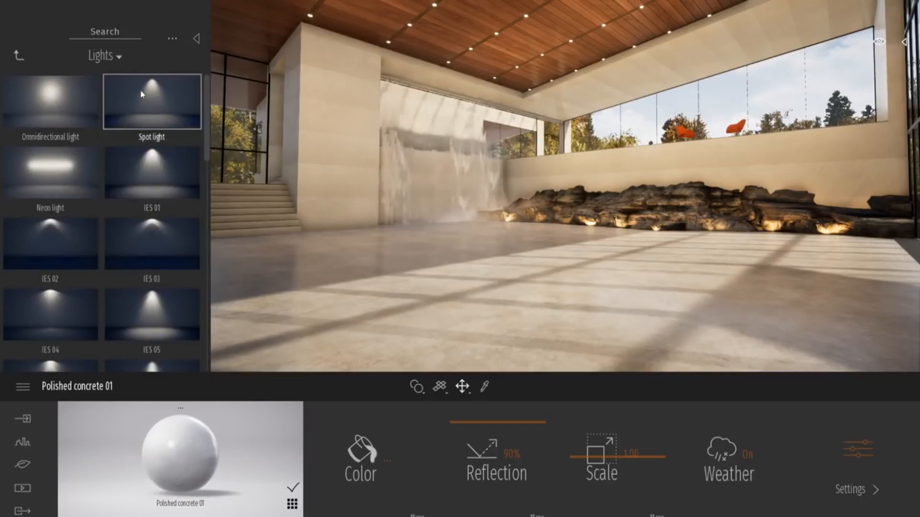
{"action": "left_click", "coordinate": [18, 57]}
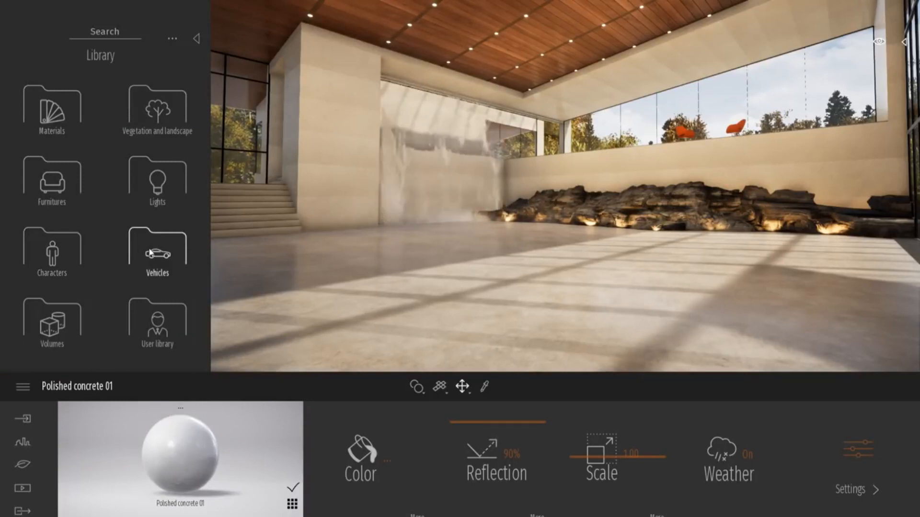
{"action": "left_click", "coordinate": [171, 353]}
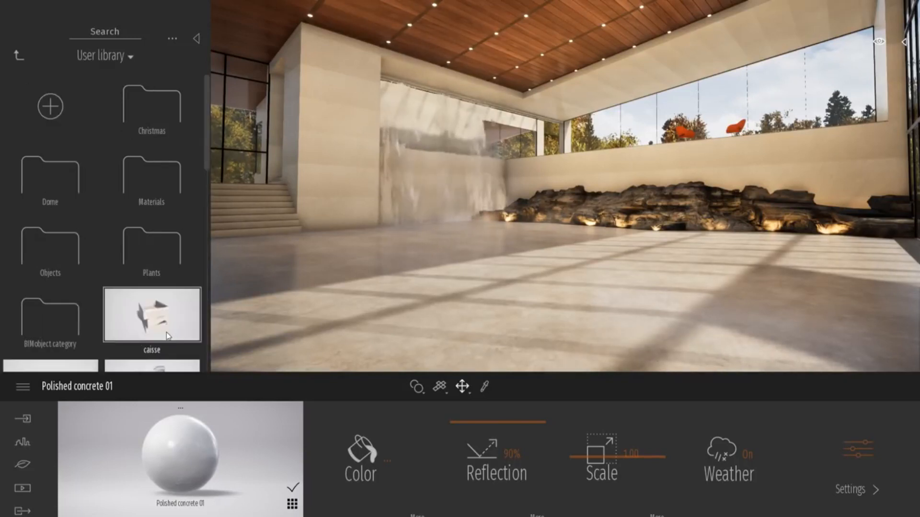
{"action": "mouse_move", "coordinate": [207, 133]}
{"action": "left_mouse_down"}
{"action": "mouse_move", "coordinate": [207, 302]}
{"action": "mouse_move", "coordinate": [205, 134]}
{"action": "left_mouse_up"}
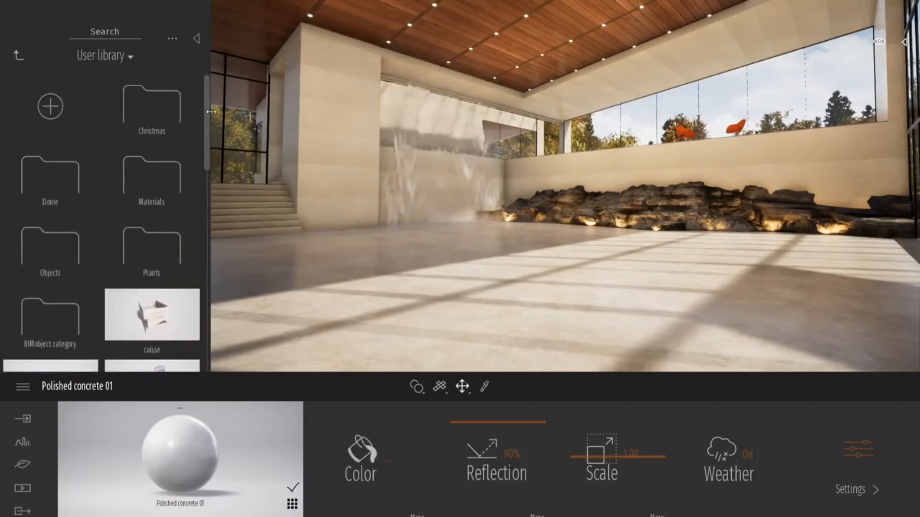
{"action": "left_click", "coordinate": [19, 54]}
{"action": "left_click", "coordinate": [197, 39]}
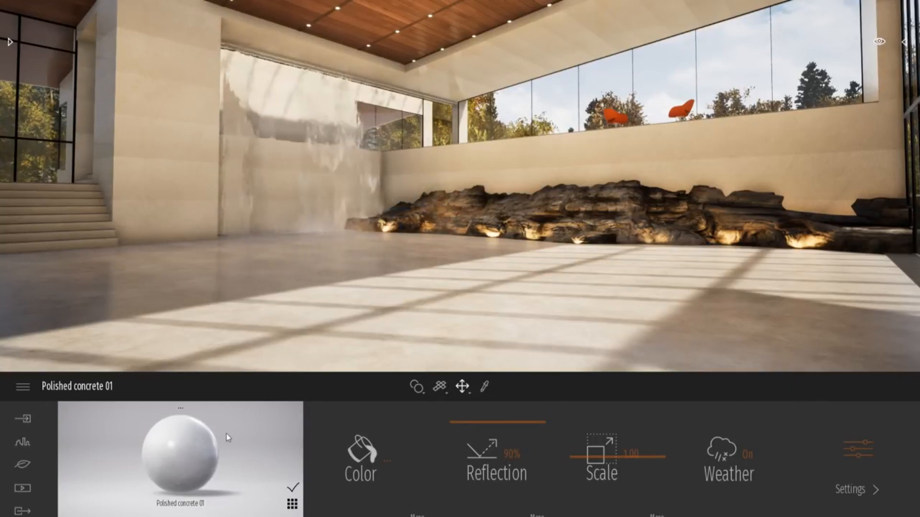
- Try a 95% reflection on the polished concrete floor and set its texture scale to 4.07
{"action": "right_click_drag", "start_coordinate": [458, 330], "coordinate": [543, 302]}
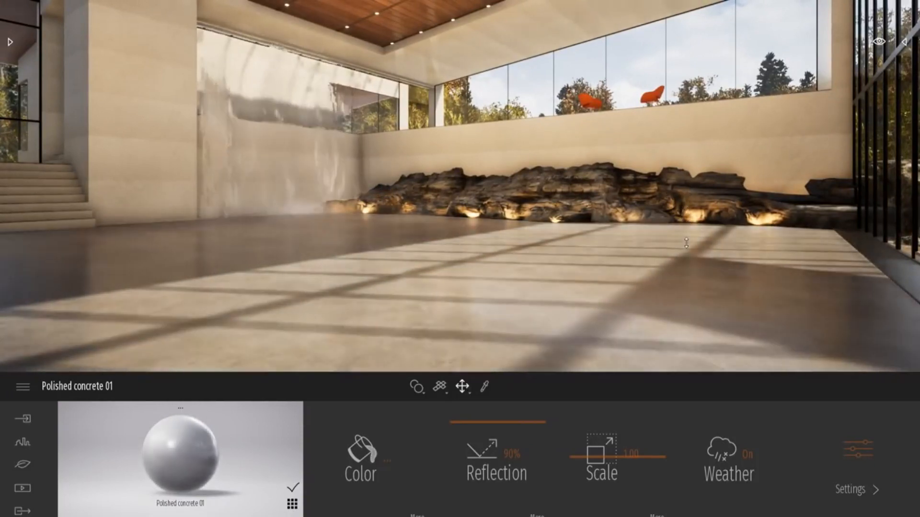
{"action": "mouse_move", "coordinate": [491, 419]}
{"action": "left_mouse_down"}
{"action": "mouse_move", "coordinate": [491, 457]}
{"action": "mouse_move", "coordinate": [491, 417]}
{"action": "left_mouse_up"}
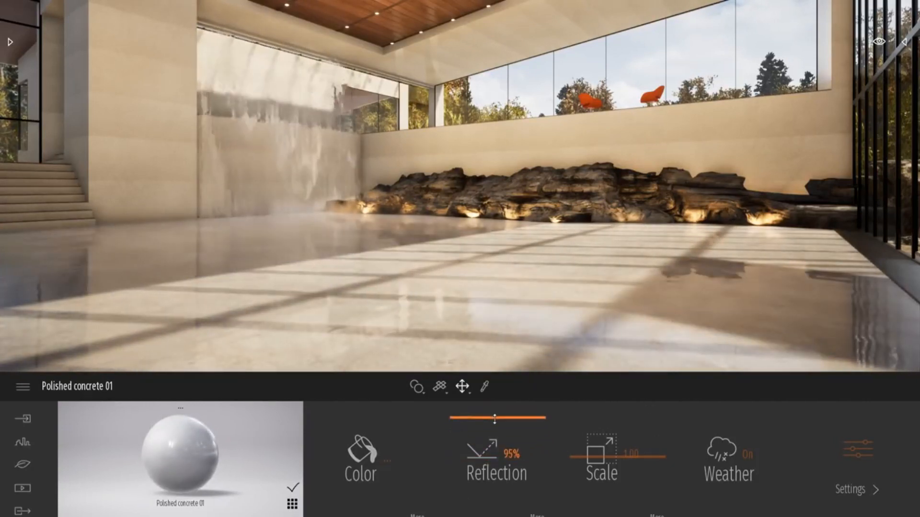
{"action": "mouse_move", "coordinate": [594, 457]}
{"action": "left_mouse_down"}
{"action": "mouse_move", "coordinate": [595, 421]}
{"action": "mouse_move", "coordinate": [594, 443]}
{"action": "left_mouse_up"}
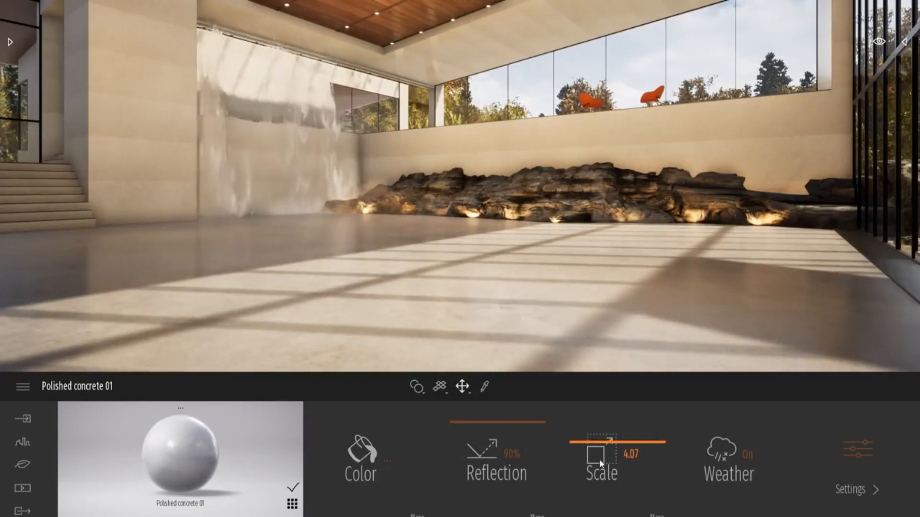
- Open the scenegraph and collapse the Norway01.FBX and Audio groups
{"action": "left_click", "coordinate": [905, 43]}
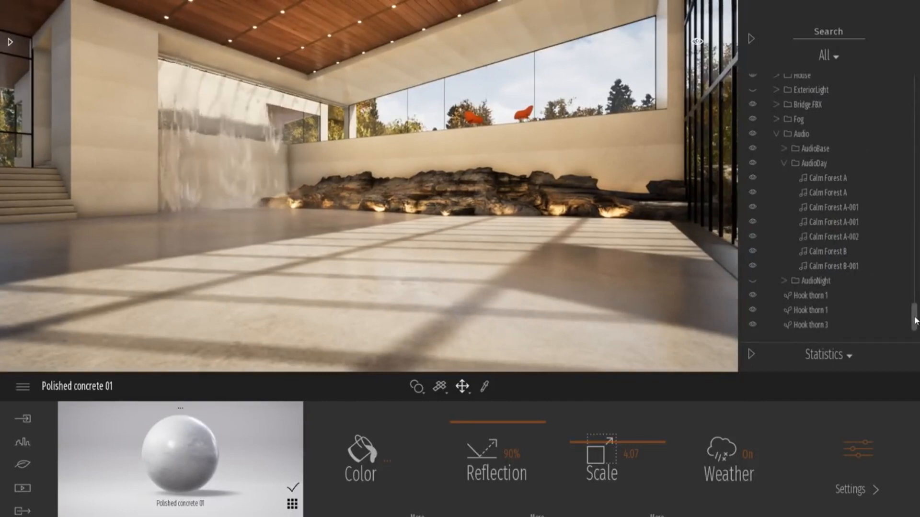
{"action": "left_click_drag", "start_coordinate": [915, 320], "coordinate": [873, 48]}
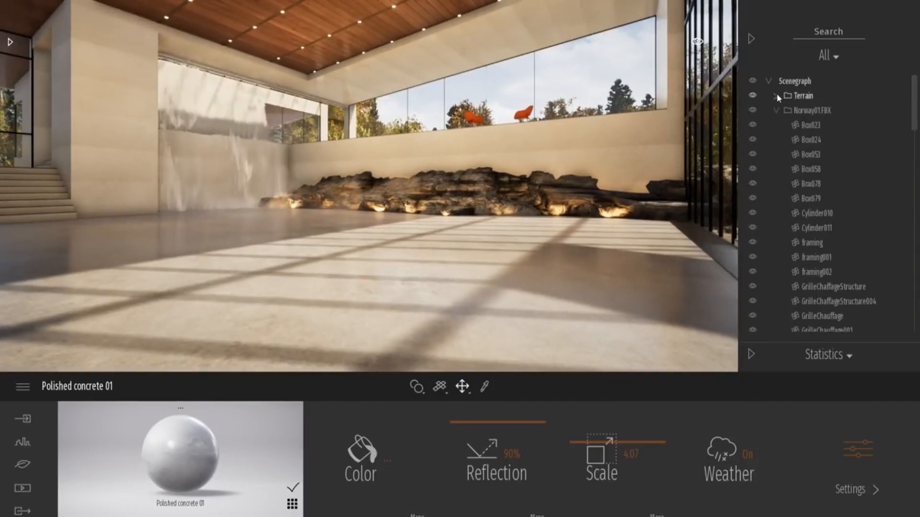
{"action": "left_click", "coordinate": [775, 111]}
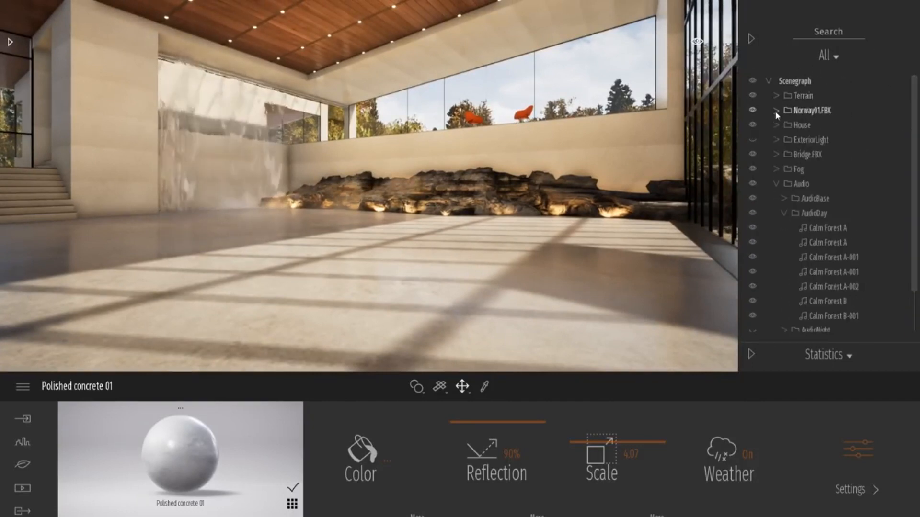
{"action": "left_click", "coordinate": [776, 184]}
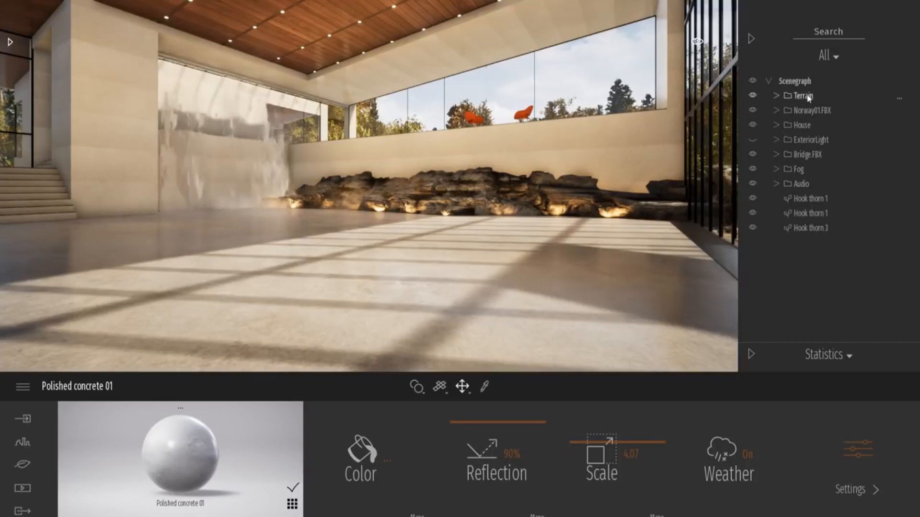
- Hide the Norway01.FBX group in the scene, show it again, and close the scenegraph
{"action": "left_click", "coordinate": [812, 113]}
{"action": "left_click", "coordinate": [752, 110]}
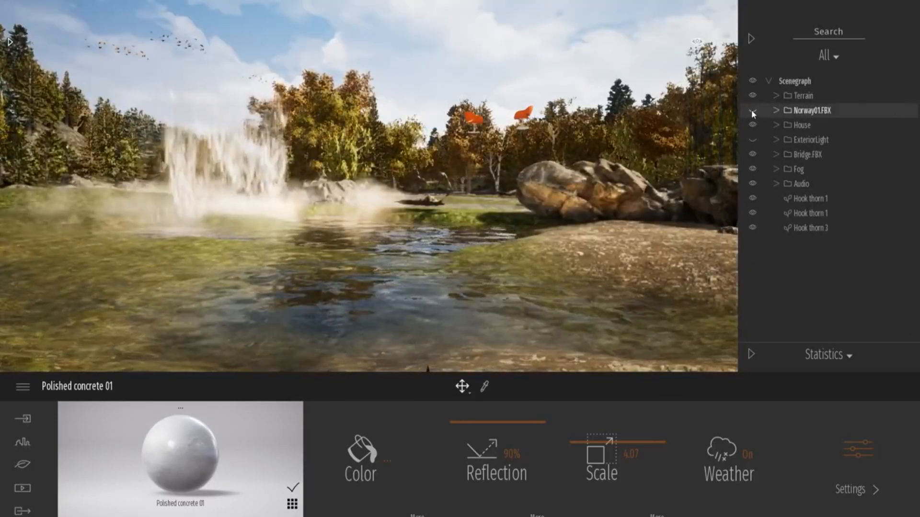
{"action": "left_click", "coordinate": [752, 110]}
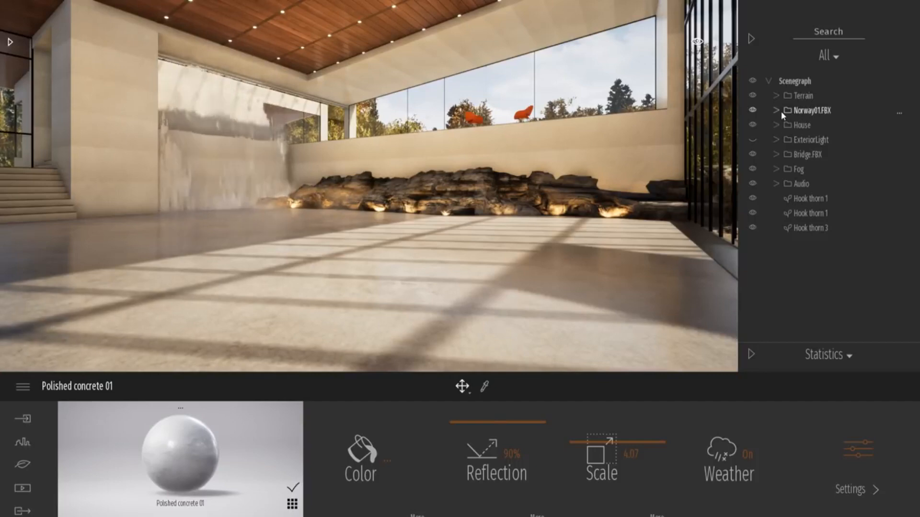
{"action": "left_click", "coordinate": [751, 39]}
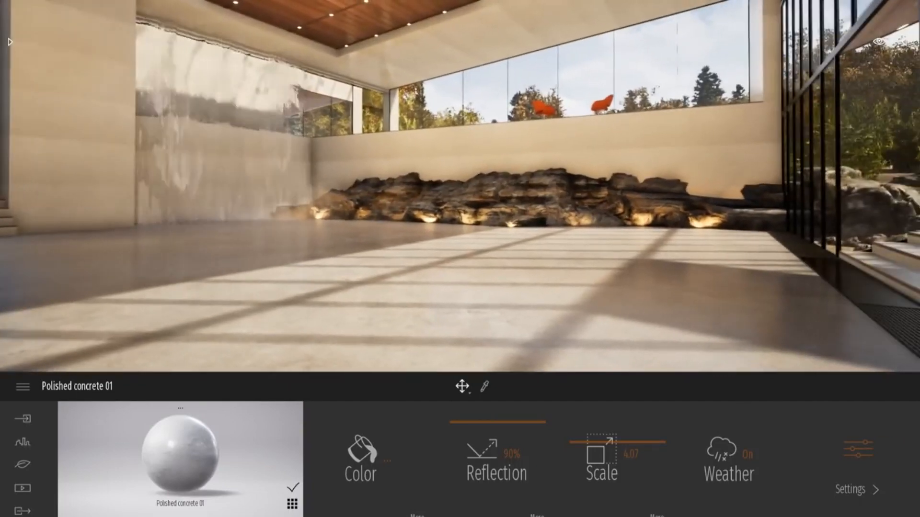
- Open the urban BIMobject catalog section and bring a wooden stool onto the concrete floor
{"action": "right_click_drag", "start_coordinate": [565, 185], "coordinate": [612, 185]}
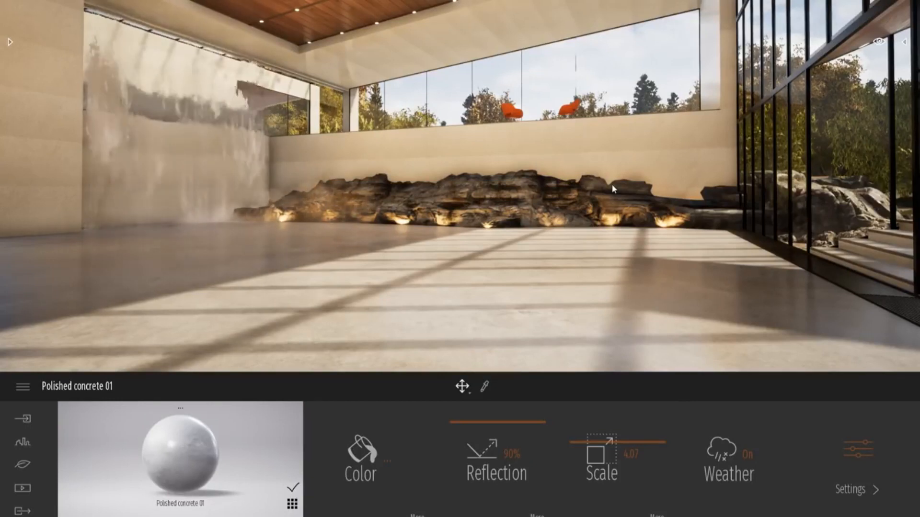
{"action": "left_click", "coordinate": [21, 444]}
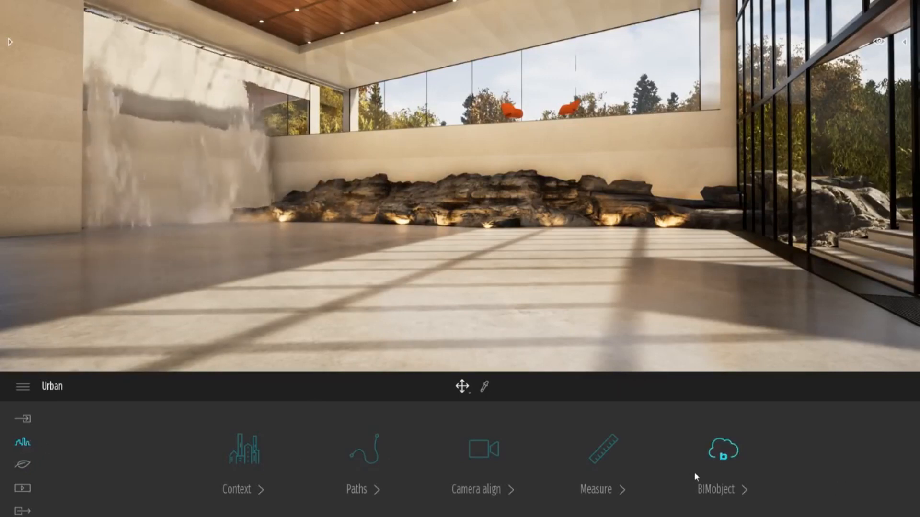
{"action": "left_click", "coordinate": [713, 440]}
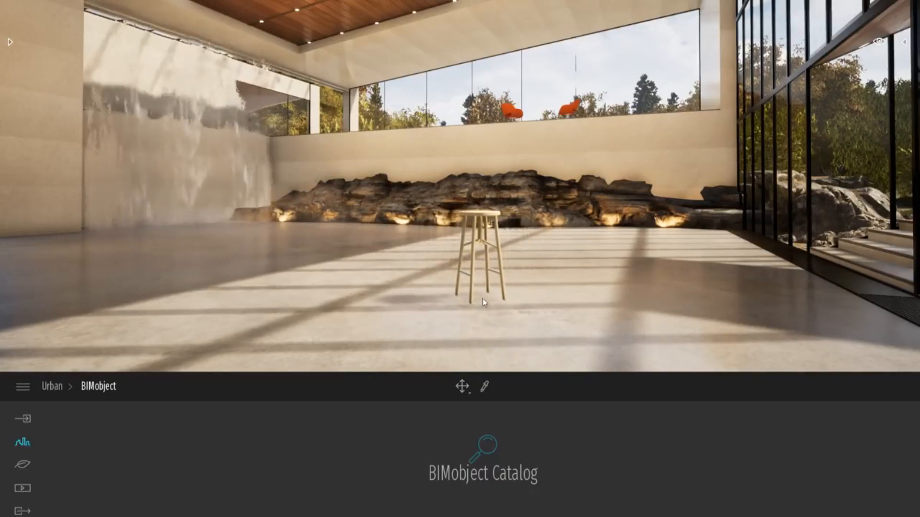
- Place the wooden stool on the sunlit concrete floor and give its birch material a darker, warmer tint
{"action": "left_click", "coordinate": [412, 288]}
{"action": "key", "text": "Escape"}
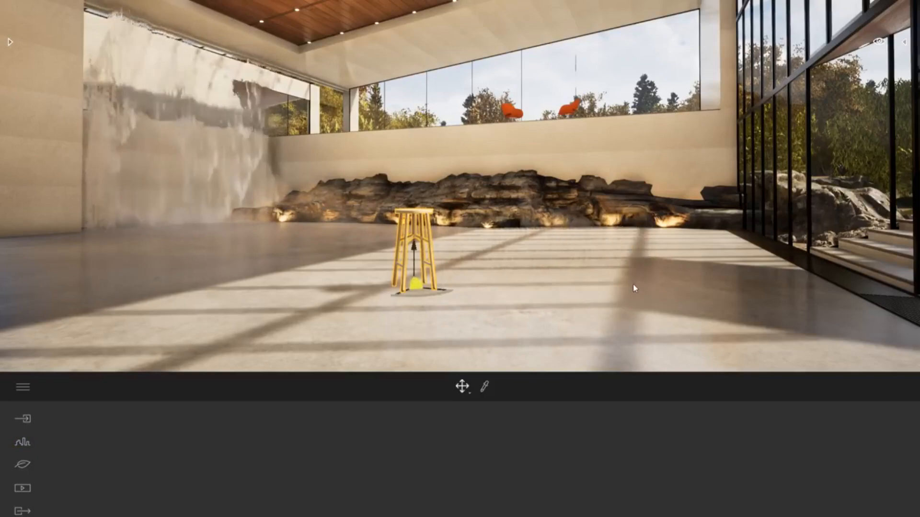
{"action": "right_click_drag", "start_coordinate": [634, 288], "coordinate": [615, 326]}
{"action": "key", "text": "w"}
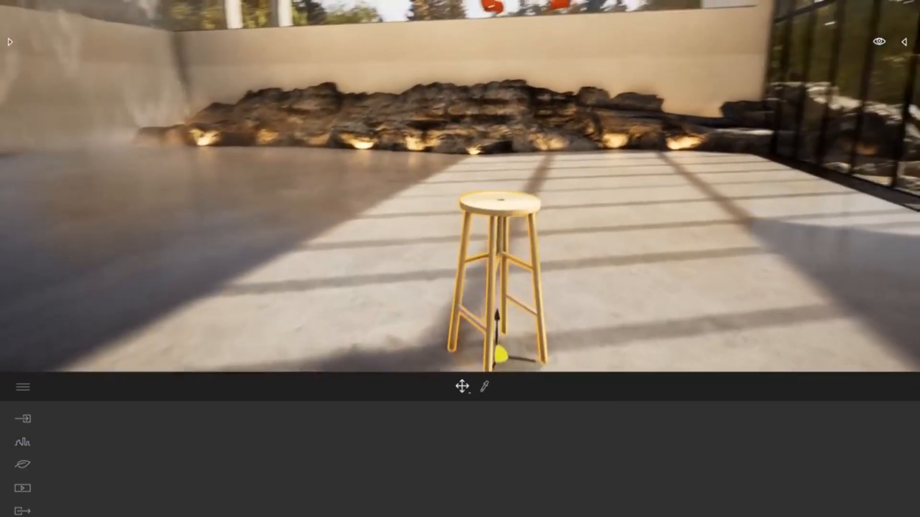
{"action": "key", "text": "w"}
{"action": "key", "text": "a"}
{"action": "right_click_drag", "start_coordinate": [460, 201], "coordinate": [359, 158]}
{"action": "key", "text": "d"}
{"action": "key", "text": "e"}
{"action": "key", "text": "s"}
{"action": "key", "text": "d"}
{"action": "key", "text": "e"}
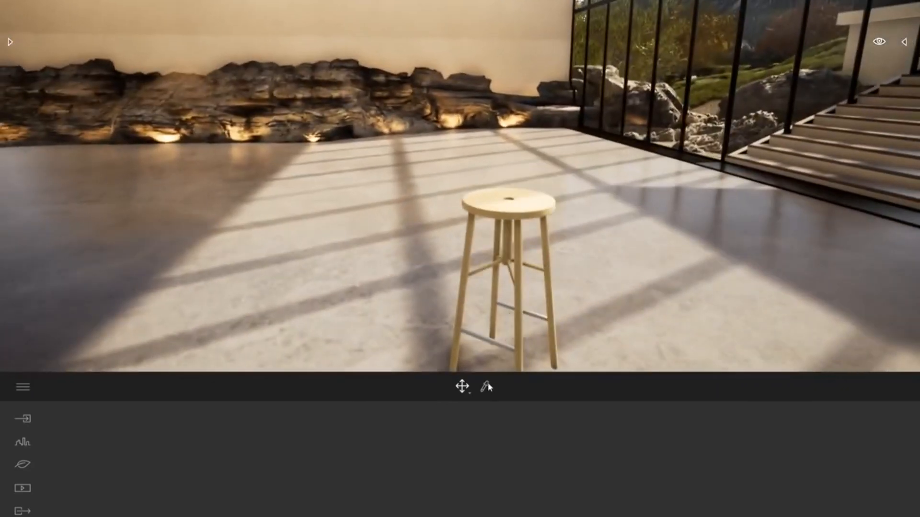
{"action": "left_click", "coordinate": [498, 214]}
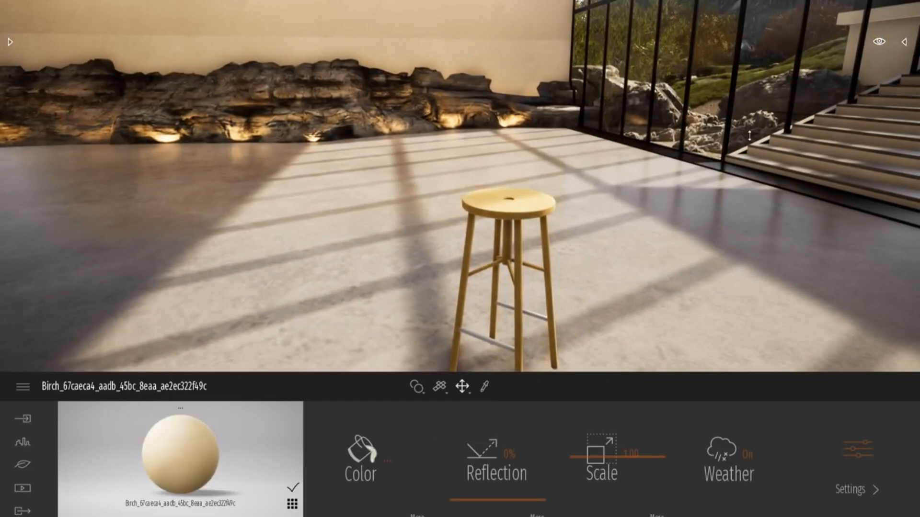
- Examine the tinted stool and its metal footrests on the concrete floor from close up and farther away
{"action": "right_click_drag", "start_coordinate": [806, 283], "coordinate": [740, 244]}
{"action": "key", "text": "q"}
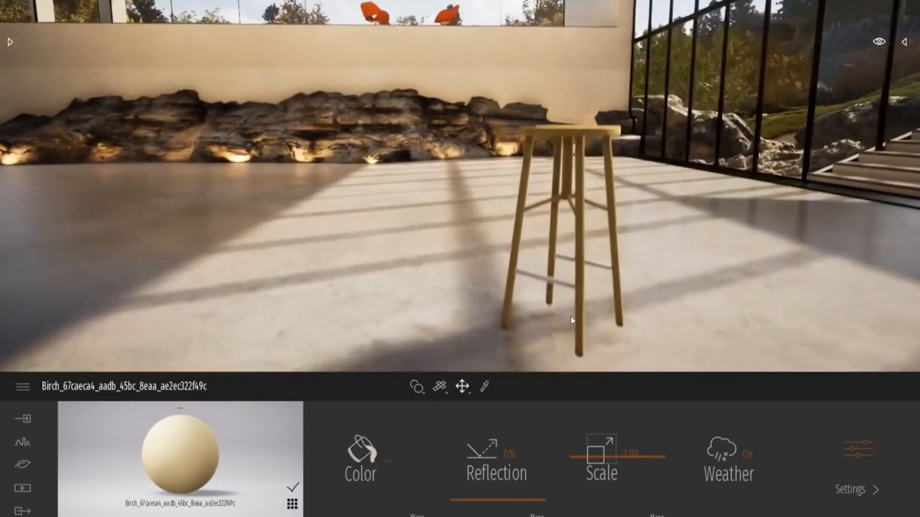
{"action": "scroll", "coordinate": [547, 272], "scroll_direction": "up", "scroll_amount": 3}
{"action": "scroll", "coordinate": [541, 278], "scroll_direction": "down", "scroll_amount": 1}
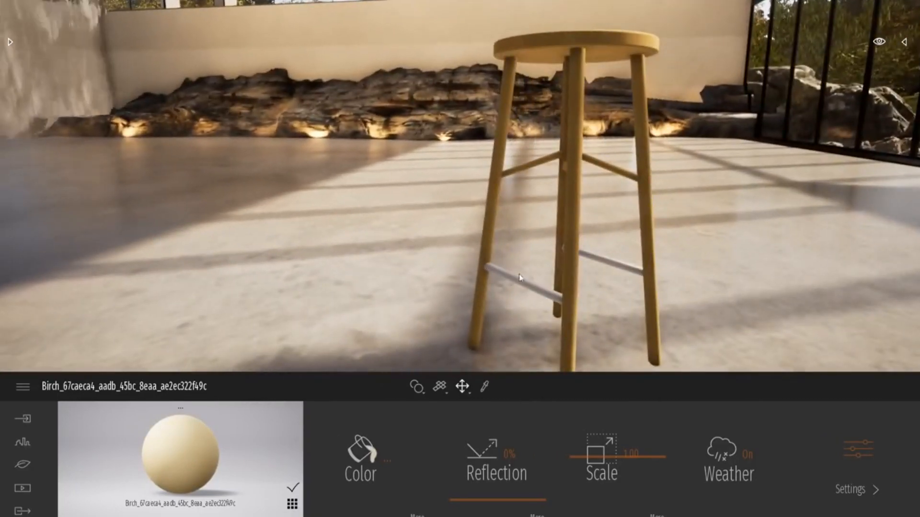
{"action": "scroll", "coordinate": [537, 233], "scroll_direction": "down", "scroll_amount": 3}
{"action": "scroll", "coordinate": [537, 232], "scroll_direction": "down", "scroll_amount": 2}
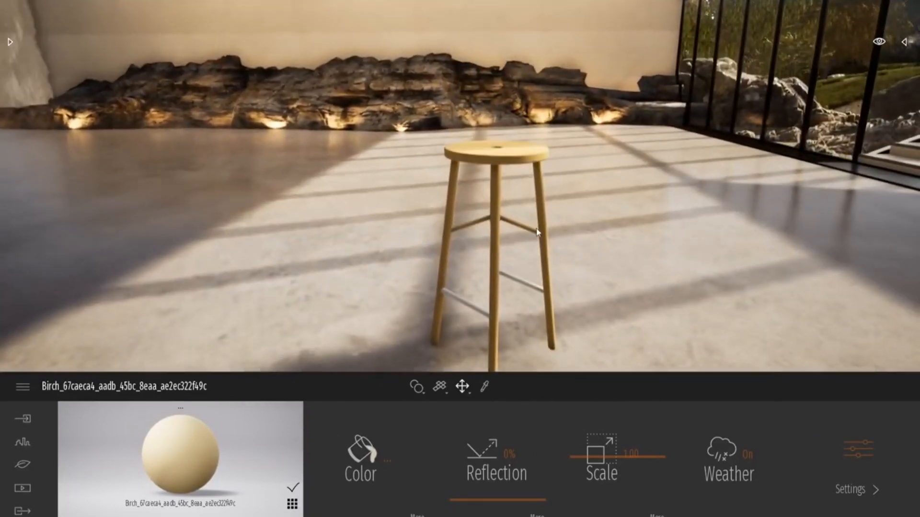
{"action": "scroll", "coordinate": [543, 226], "scroll_direction": "down", "scroll_amount": 2}
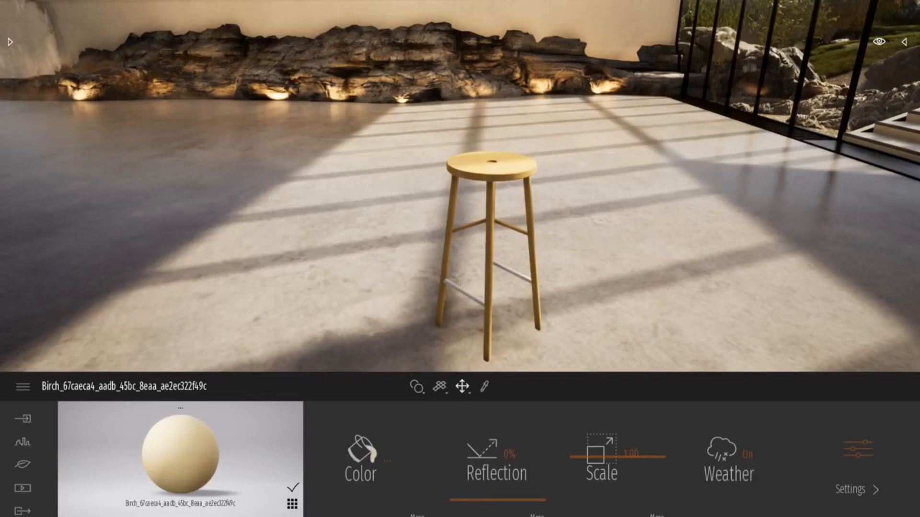
{"action": "right_click_drag", "start_coordinate": [717, 194], "coordinate": [729, 201]}
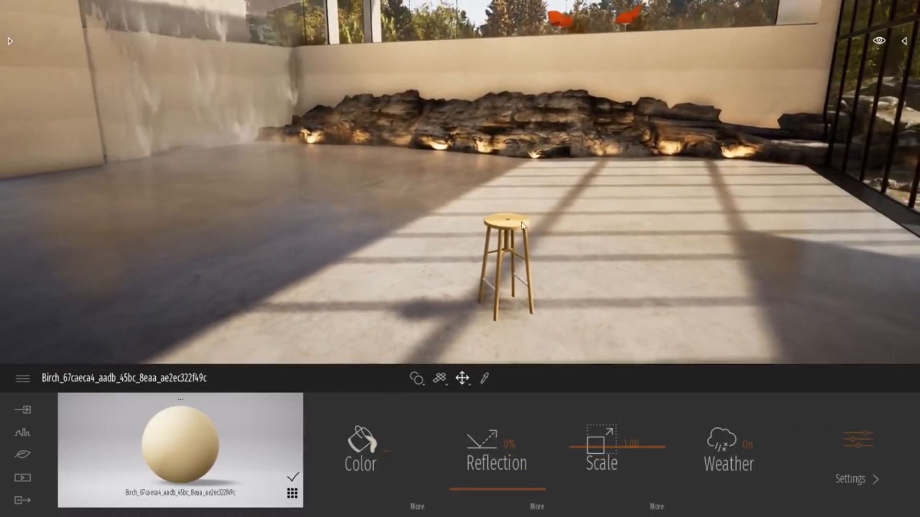
- Delete the round wooden stool from the concrete floor
{"action": "left_click", "coordinate": [528, 224]}
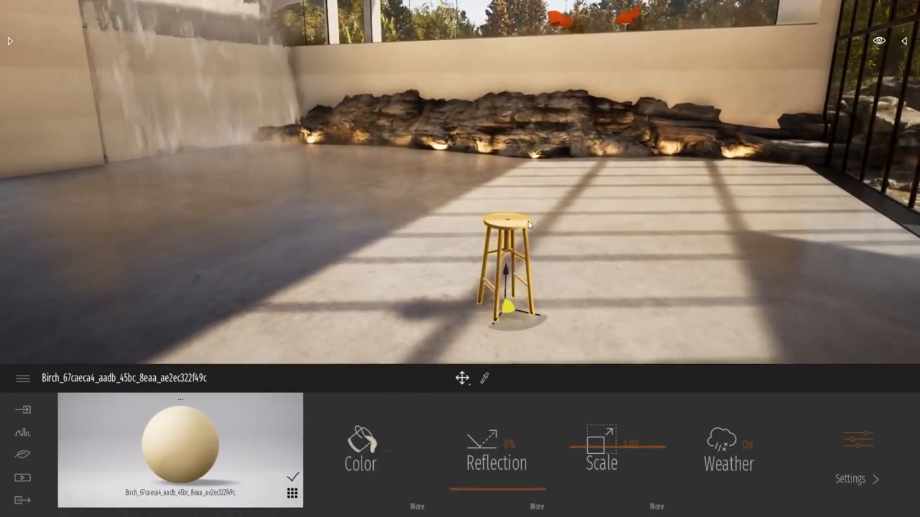
{"action": "key", "text": "Delete"}
{"action": "key", "text": "Up"}
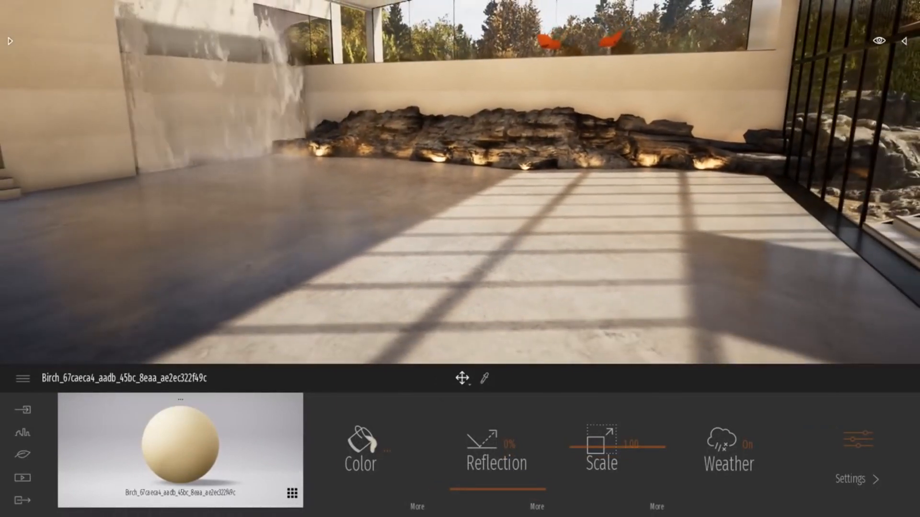
- Open the BIMobject catalog from the urban section and filter its products by the Furniture category
{"action": "left_click", "coordinate": [22, 434]}
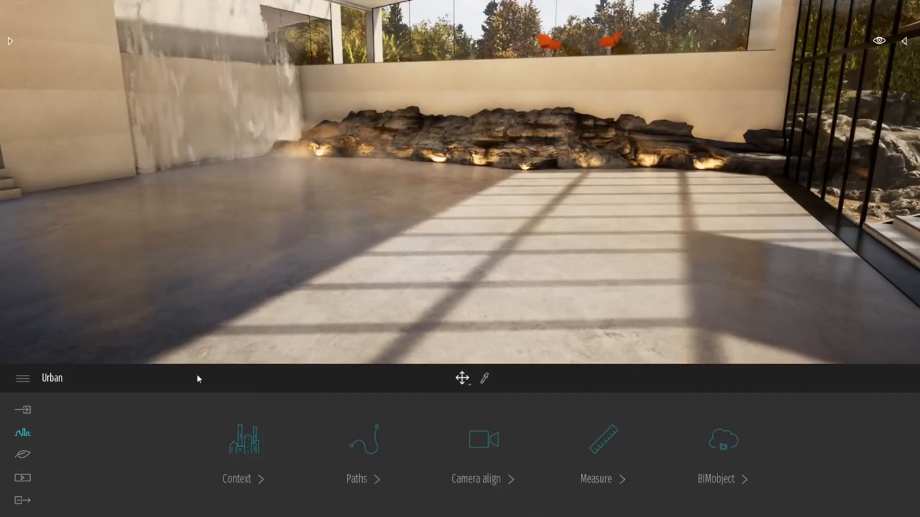
{"action": "left_click", "coordinate": [724, 443]}
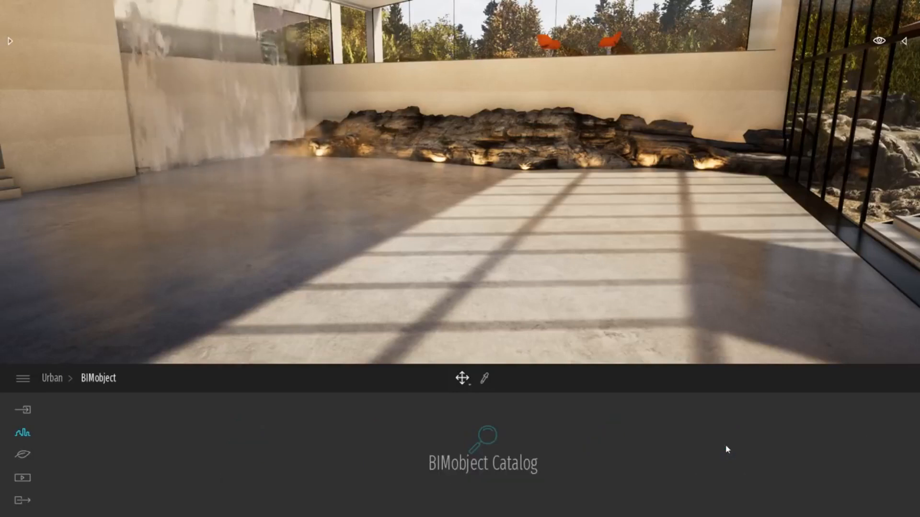
{"action": "left_click", "coordinate": [487, 465]}
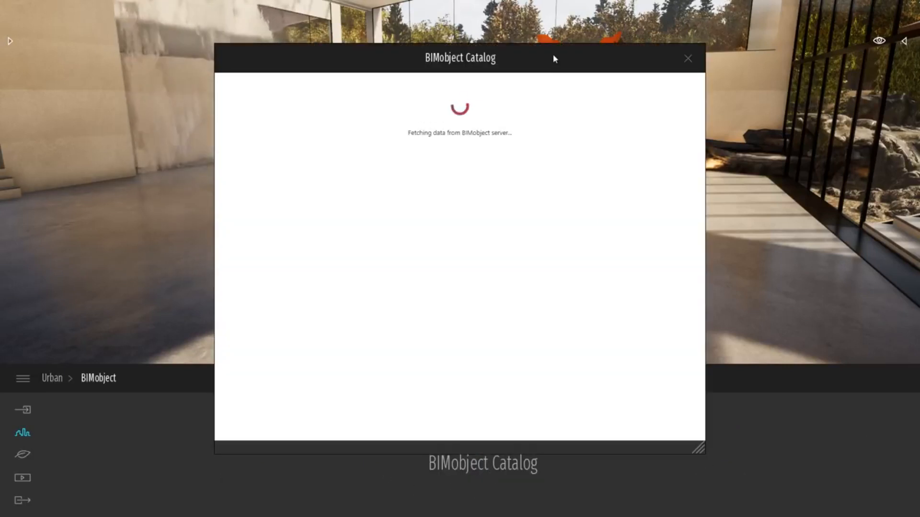
{"action": "left_click_drag", "start_coordinate": [553, 55], "coordinate": [527, 58]}
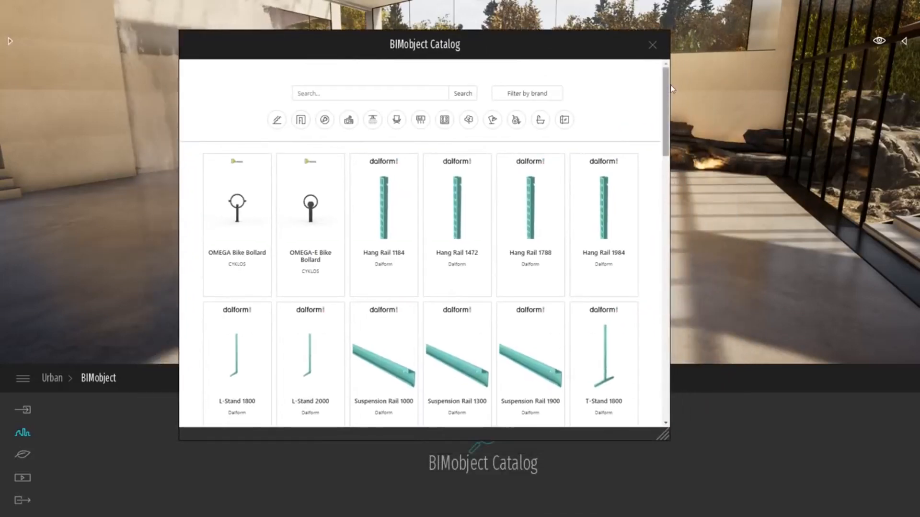
{"action": "mouse_move", "coordinate": [667, 90]}
{"action": "left_mouse_down"}
{"action": "mouse_move", "coordinate": [667, 363]}
{"action": "mouse_move", "coordinate": [660, 221]}
{"action": "mouse_move", "coordinate": [667, 365]}
{"action": "mouse_move", "coordinate": [661, 80]}
{"action": "left_mouse_up"}
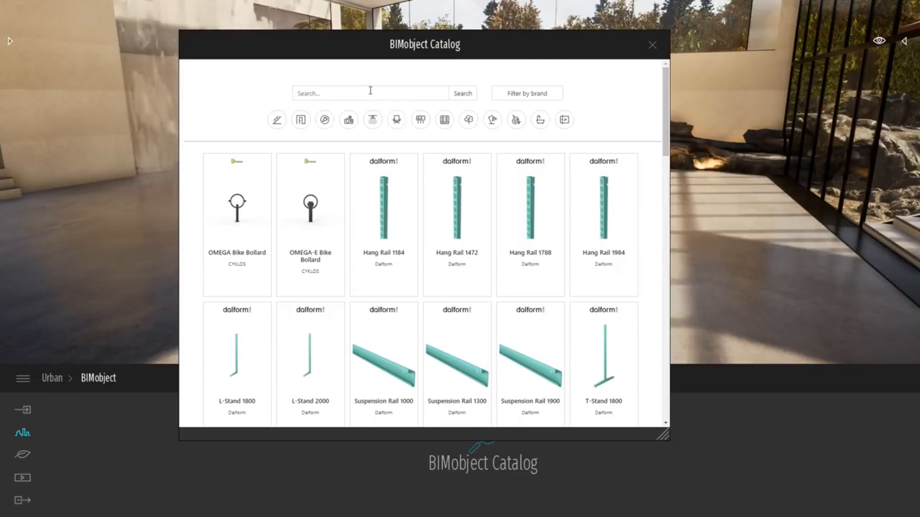
{"action": "left_click", "coordinate": [397, 120]}
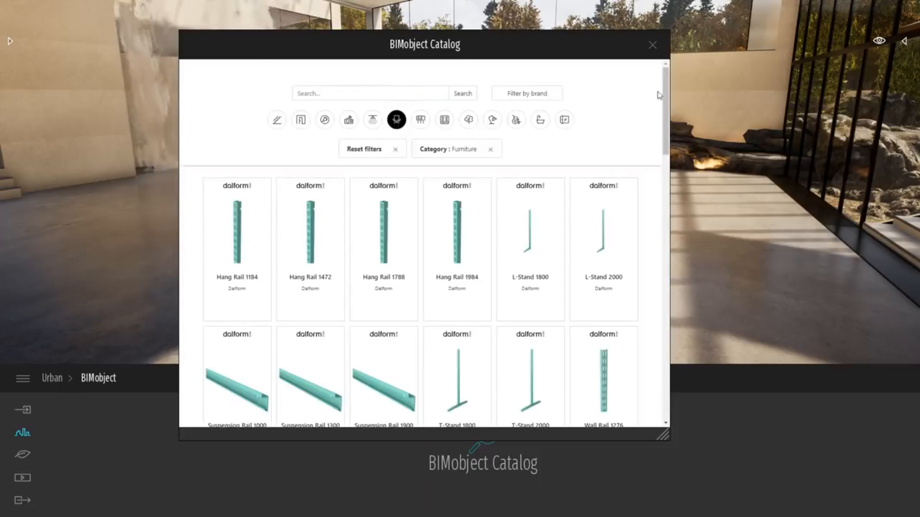
- Find the Plockepinn 050 stool among the furniture products and review its specifications and description
{"action": "left_click_drag", "start_coordinate": [666, 96], "coordinate": [665, 301]}
{"action": "scroll", "coordinate": [665, 302], "scroll_direction": "down", "scroll_amount": 2}
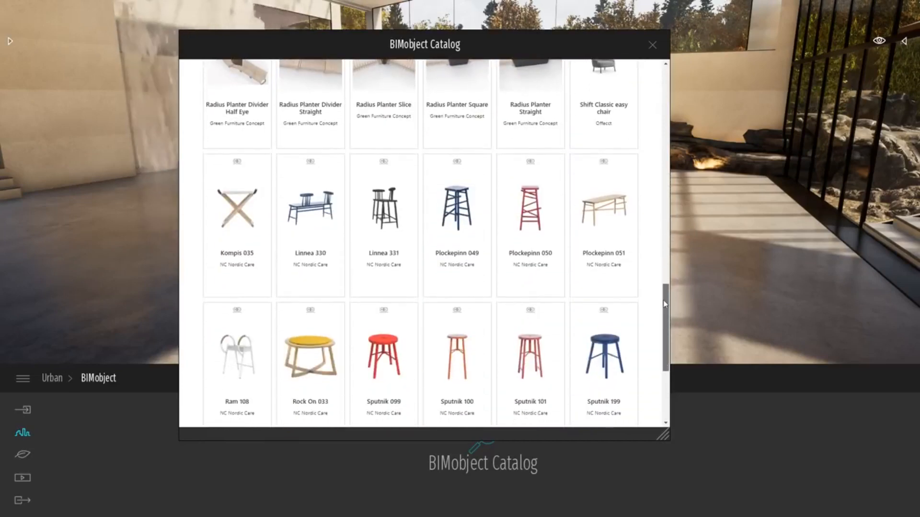
{"action": "left_click", "coordinate": [529, 203]}
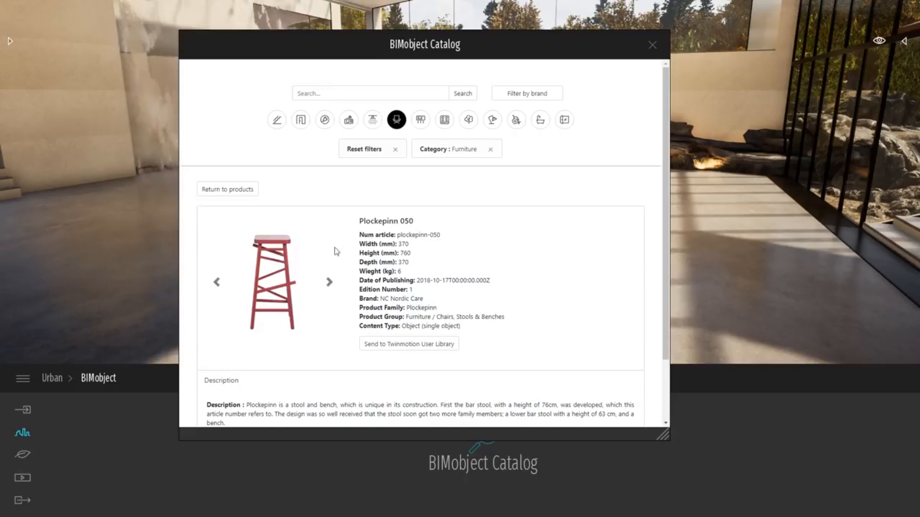
{"action": "left_click_drag", "start_coordinate": [363, 221], "coordinate": [494, 317]}
{"action": "left_click", "coordinate": [534, 319]}
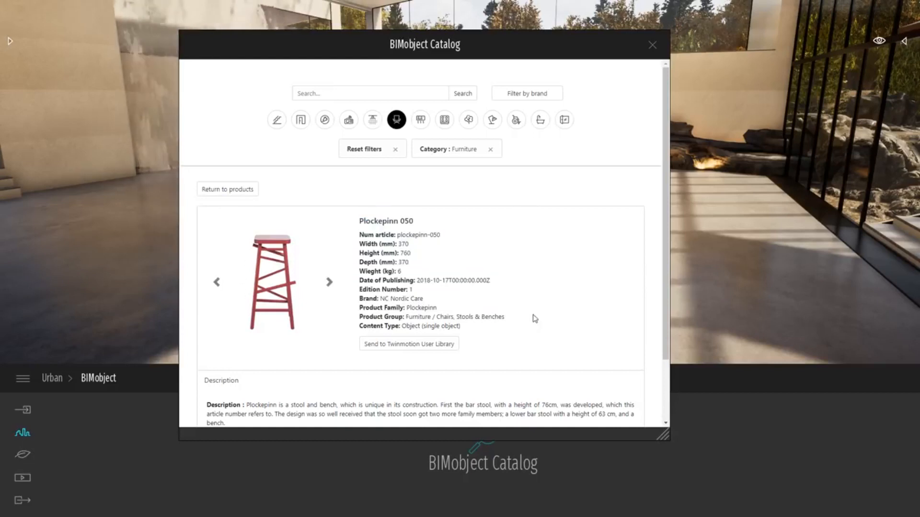
{"action": "scroll", "coordinate": [534, 318], "scroll_direction": "down", "scroll_amount": 2}
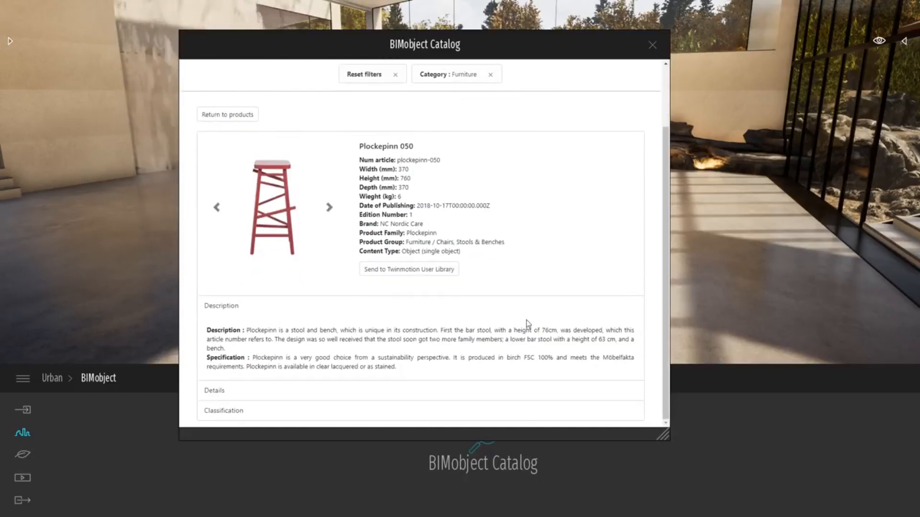
{"action": "scroll", "coordinate": [527, 321], "scroll_direction": "up", "scroll_amount": 1}
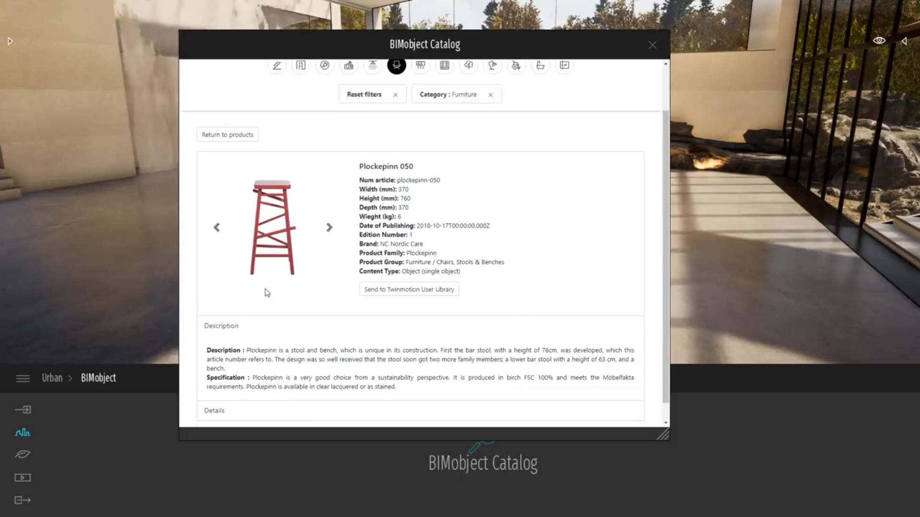
- Send Plockepinn 050 to the user library, close the catalog, and place one stool on the sunlit concrete floor
{"action": "left_click", "coordinate": [393, 291]}
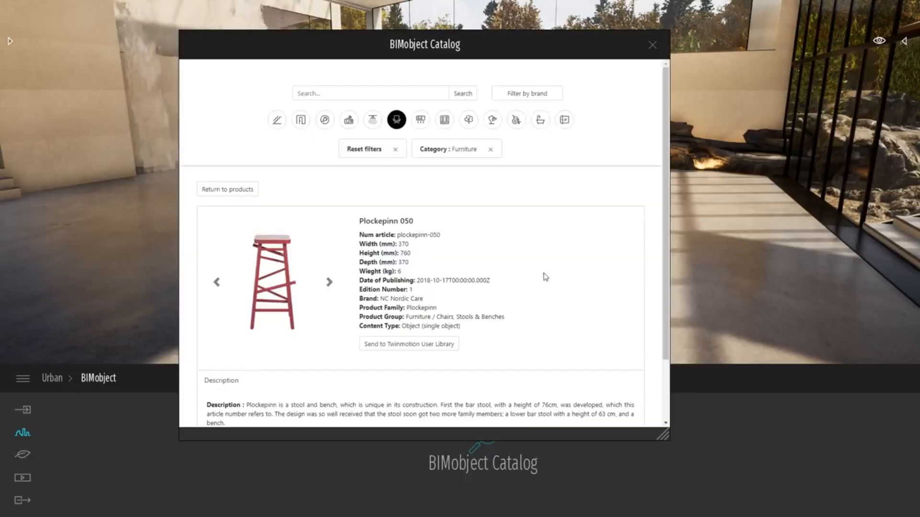
{"action": "left_click", "coordinate": [653, 44]}
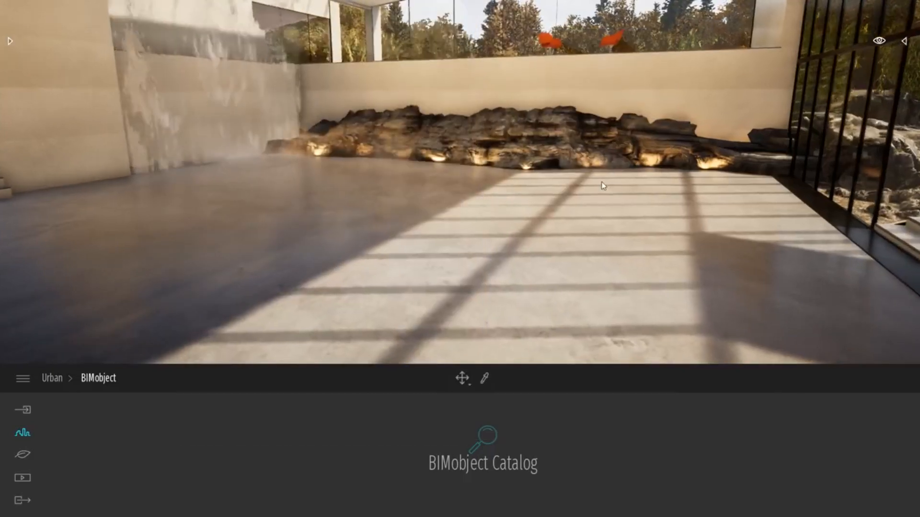
{"action": "scroll", "coordinate": [605, 184], "scroll_direction": "up", "scroll_amount": 1}
{"action": "left_click", "coordinate": [452, 294]}
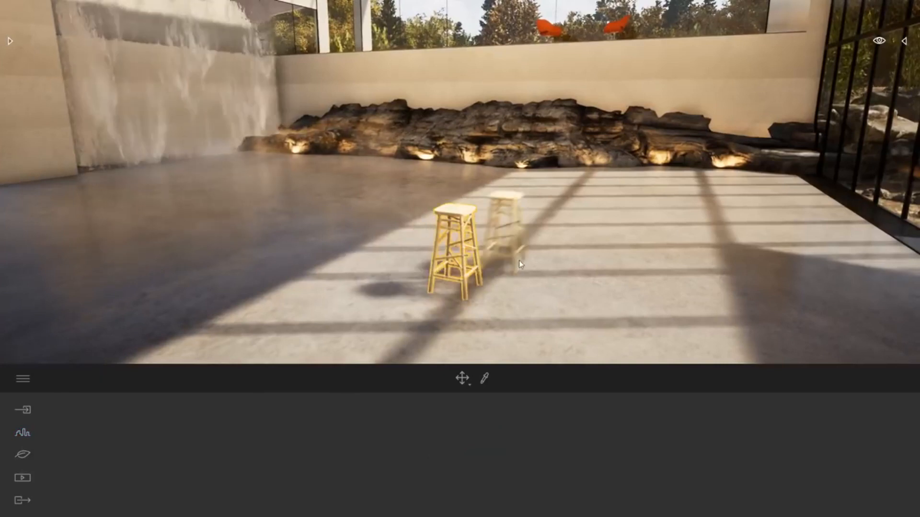
{"action": "key", "text": "Escape"}
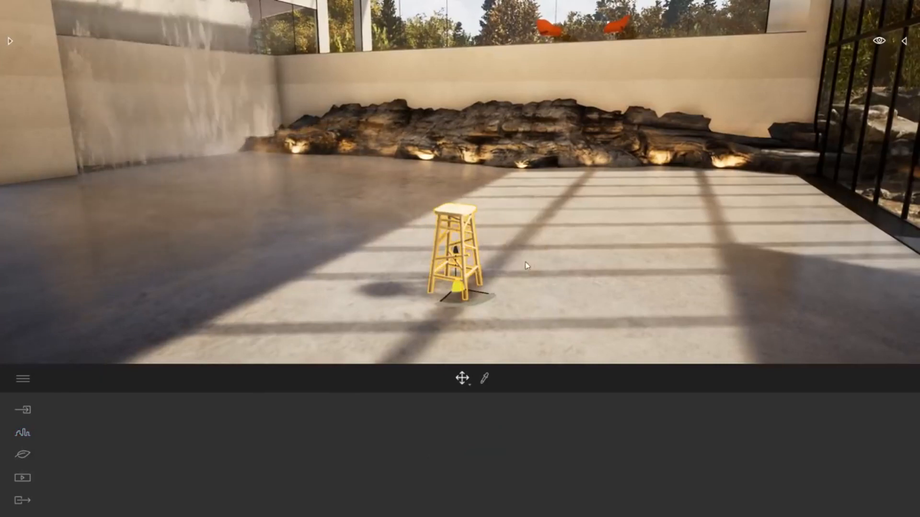
- Pick the Plockepinn stool's birch material and set its color to the warm beige E3D9C1
{"action": "left_click", "coordinate": [552, 296]}
{"action": "right_click_drag", "start_coordinate": [553, 296], "coordinate": [719, 312]}
{"action": "key", "text": "w"}
{"action": "mouse_move", "coordinate": [477, 322]}
{"action": "right_mouse_down"}
{"action": "mouse_move", "coordinate": [618, 331]}
{"action": "mouse_move", "coordinate": [547, 316]}
{"action": "mouse_move", "coordinate": [478, 321]}
{"action": "right_mouse_up"}
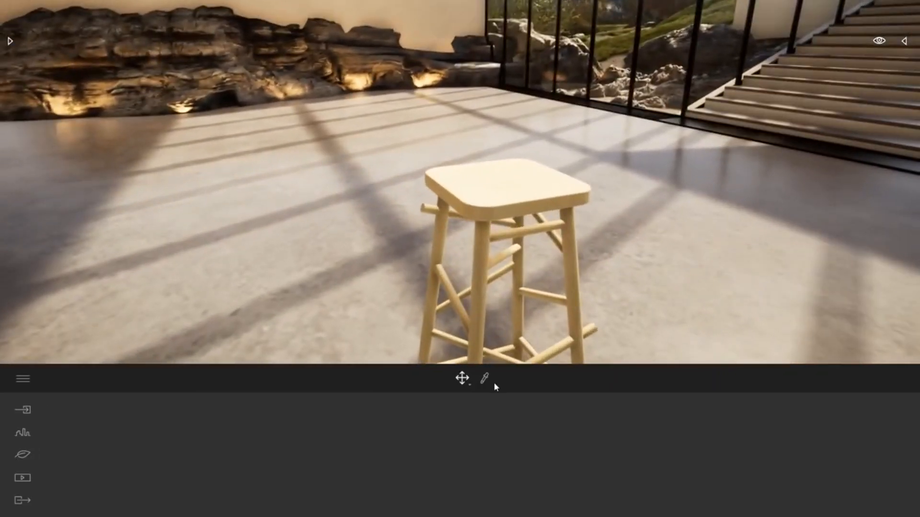
{"action": "left_click", "coordinate": [498, 201]}
{"action": "left_click", "coordinate": [393, 431]}
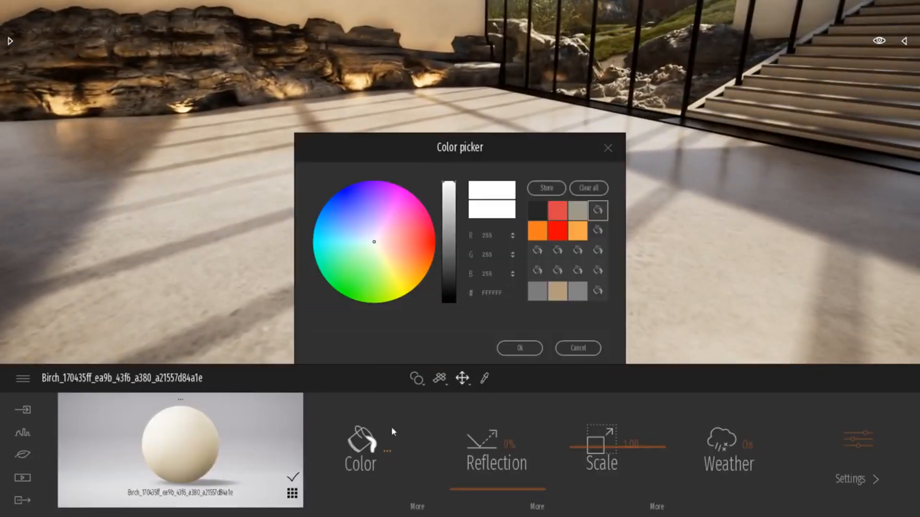
{"action": "left_click_drag", "start_coordinate": [377, 161], "coordinate": [623, 125]}
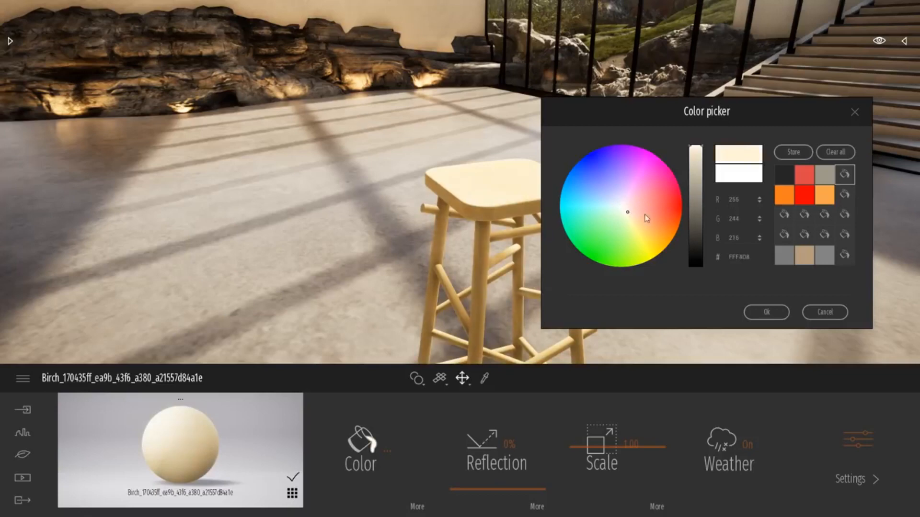
{"action": "left_click", "coordinate": [695, 168]}
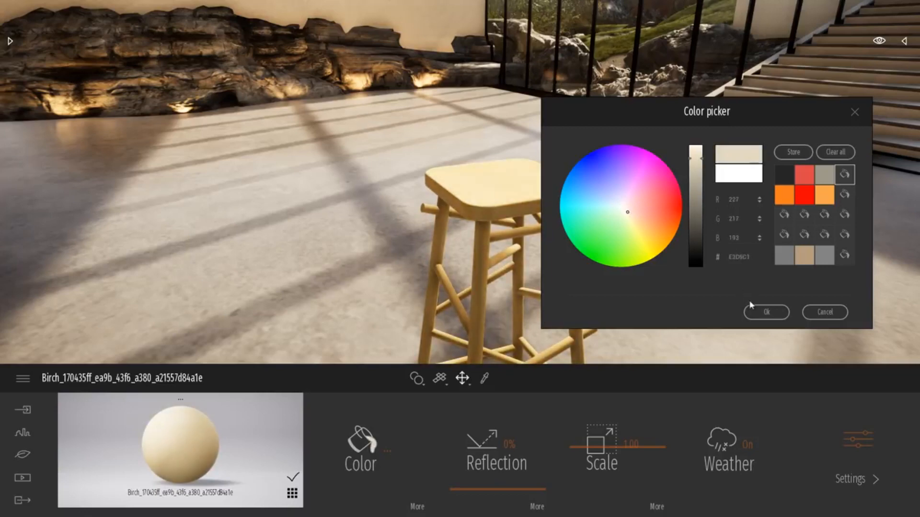
{"action": "left_click", "coordinate": [767, 312]}
- Open the scenegraph, select the Plockepinn stool and display its BIM information
{"action": "left_click_drag", "start_coordinate": [706, 177], "coordinate": [790, 180]}
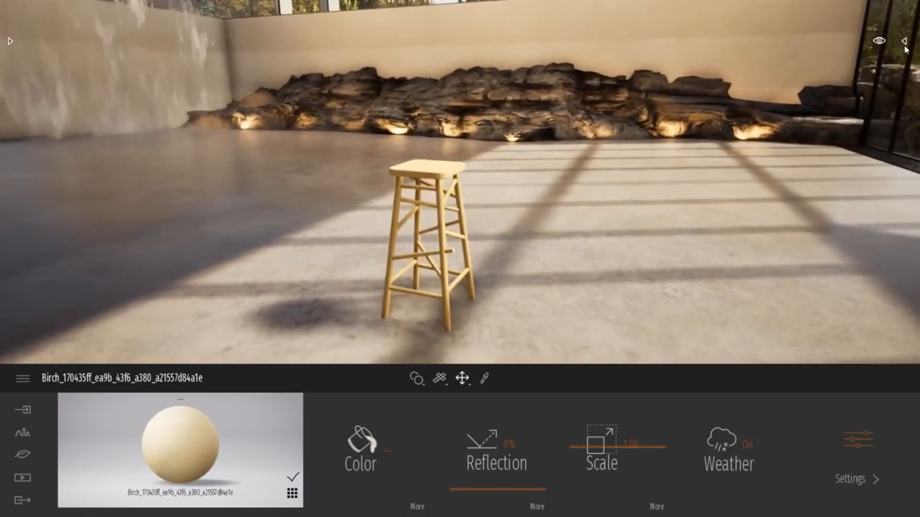
{"action": "left_click", "coordinate": [904, 40]}
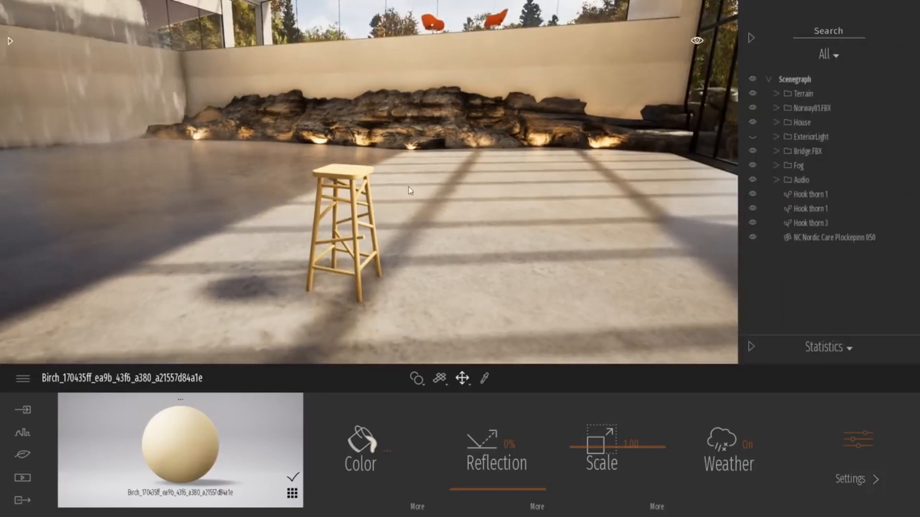
{"action": "left_click", "coordinate": [346, 178]}
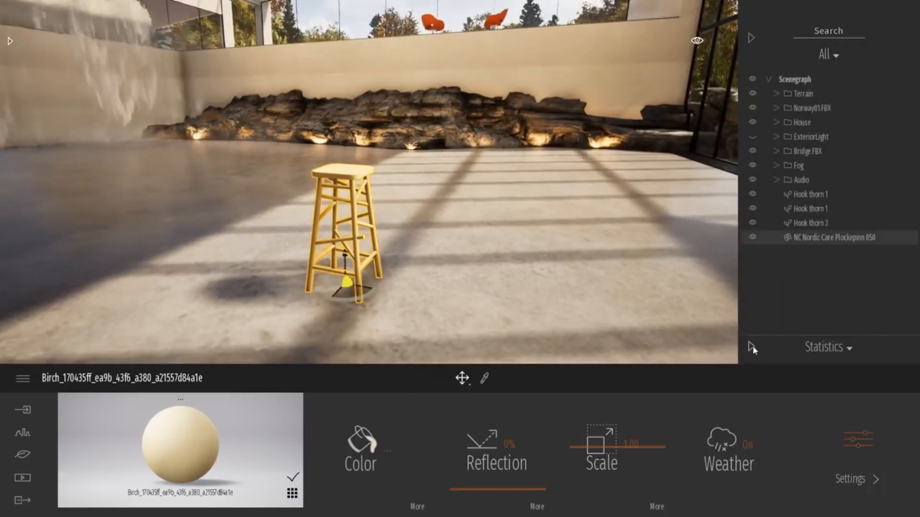
{"action": "left_click", "coordinate": [752, 346]}
{"action": "left_click", "coordinate": [834, 196]}
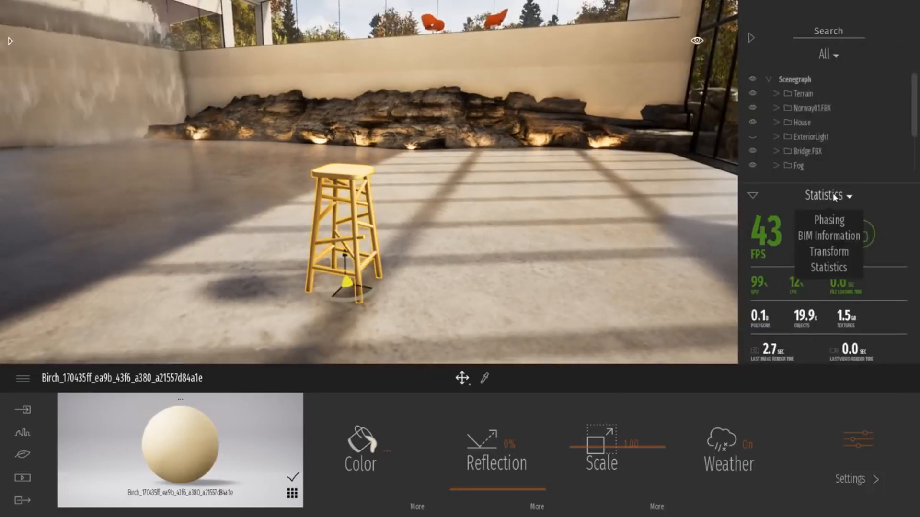
{"action": "left_click", "coordinate": [829, 235]}
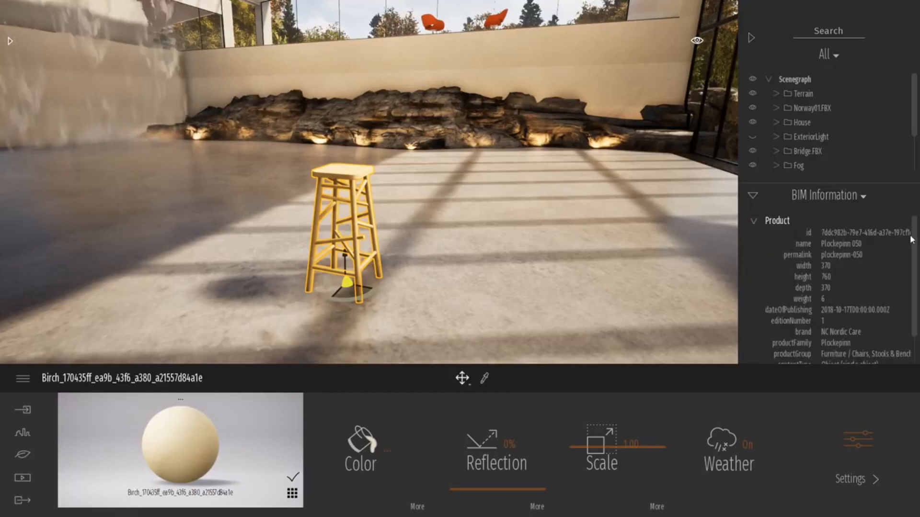
- Look through the Plockepinn stool's BIM information, close the scenegraph and view the stool within the room
{"action": "mouse_move", "coordinate": [915, 234]}
{"action": "left_mouse_down"}
{"action": "mouse_move", "coordinate": [917, 257]}
{"action": "mouse_move", "coordinate": [917, 235]}
{"action": "left_mouse_up"}
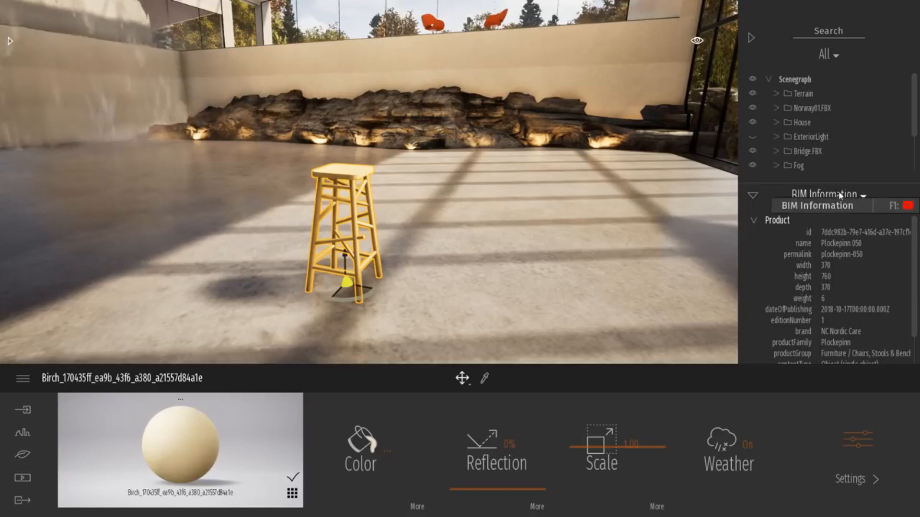
{"action": "right_click_drag", "start_coordinate": [559, 197], "coordinate": [467, 196]}
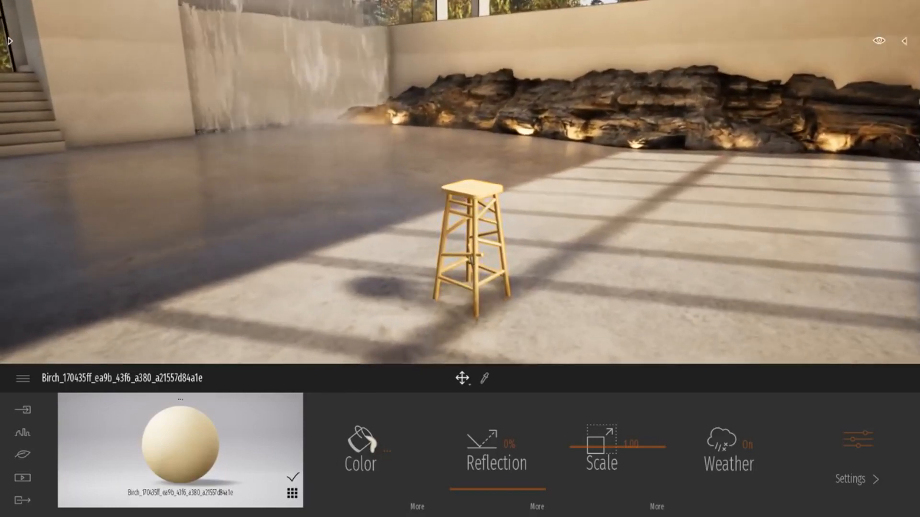
{"action": "key", "text": "s"}
{"action": "right_click_drag", "start_coordinate": [608, 218], "coordinate": [706, 166]}
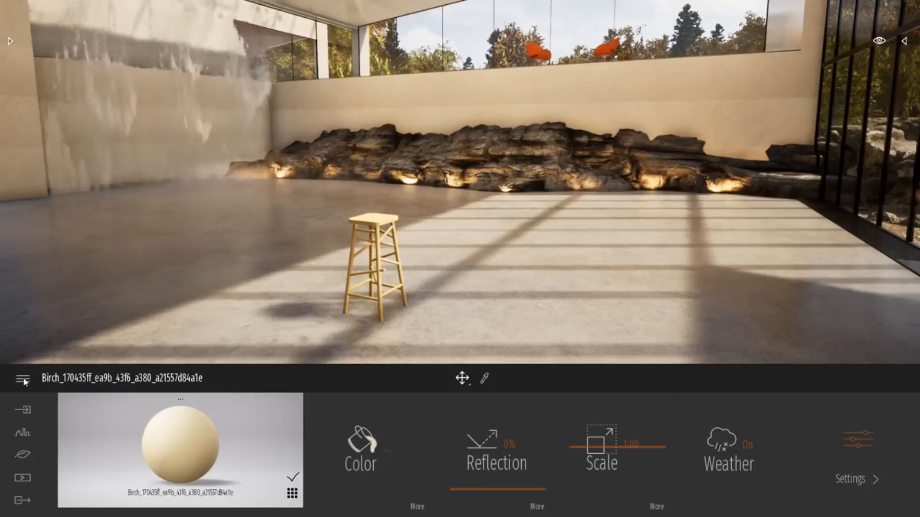
- Open the city boulevard scene without saving the current one, and look over its traffic and plaza surroundings
{"action": "left_click", "coordinate": [22, 379]}
{"action": "mouse_move", "coordinate": [53, 170]}
{"action": "left_click", "coordinate": [145, 184]}
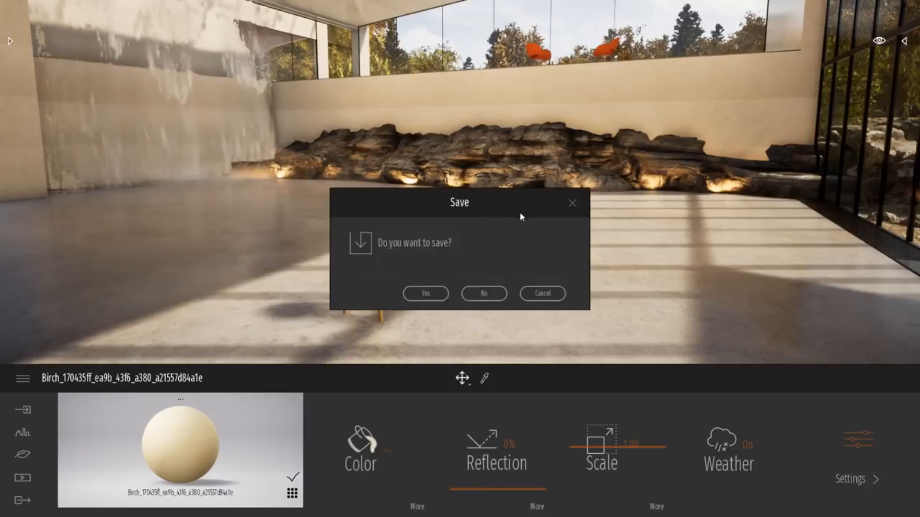
{"action": "left_click", "coordinate": [485, 294]}
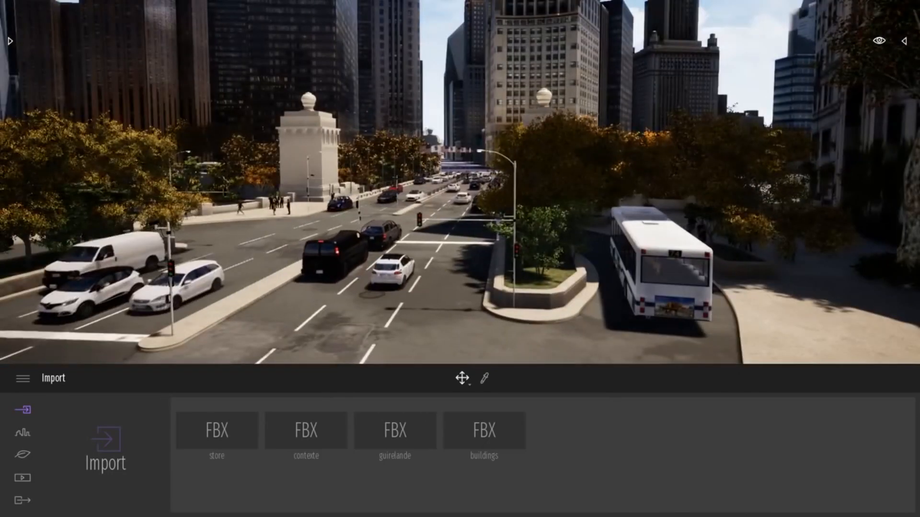
{"action": "right_click_drag", "start_coordinate": [732, 253], "coordinate": [362, 311]}
{"action": "right_click_drag", "start_coordinate": [494, 159], "coordinate": [613, 163]}
{"action": "right_click_drag", "start_coordinate": [520, 183], "coordinate": [578, 183]}
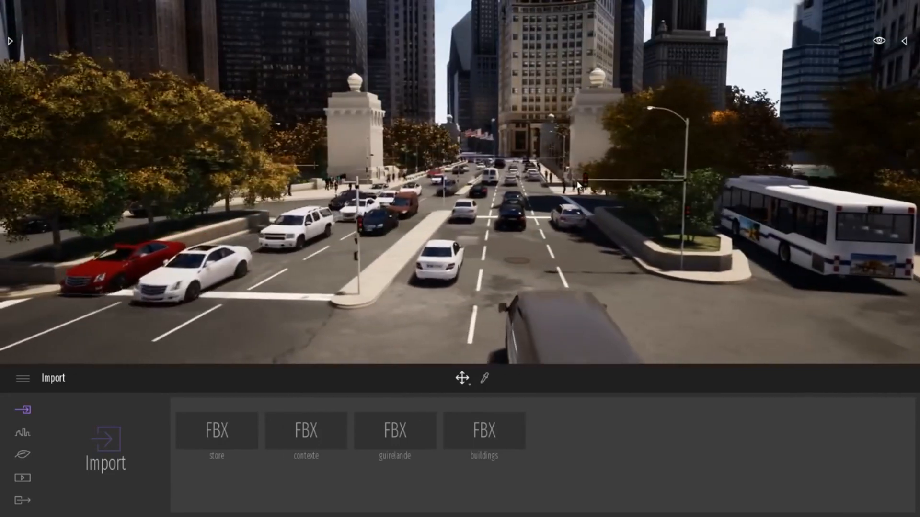
- Filter the scenegraph to Paths and delete every listed pedestrian and vehicle path
{"action": "left_click", "coordinate": [653, 129]}
{"action": "left_click", "coordinate": [905, 42]}
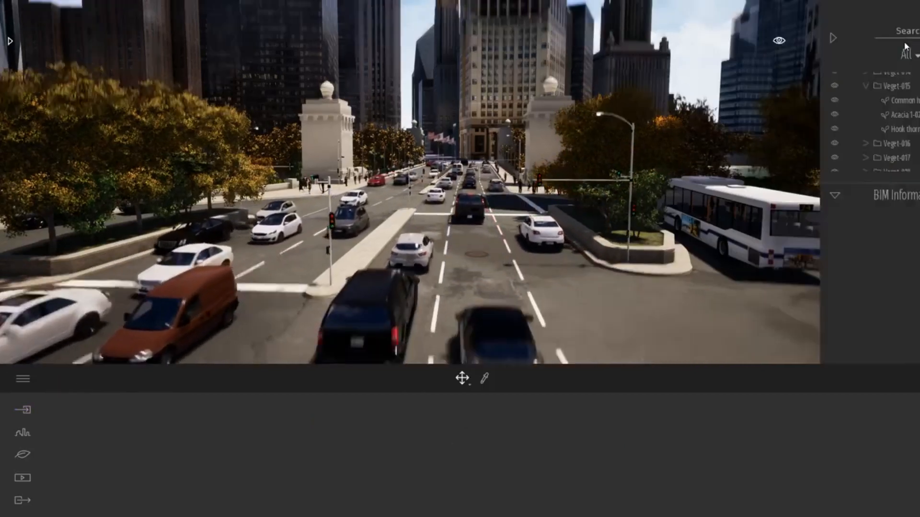
{"action": "left_click", "coordinate": [753, 197]}
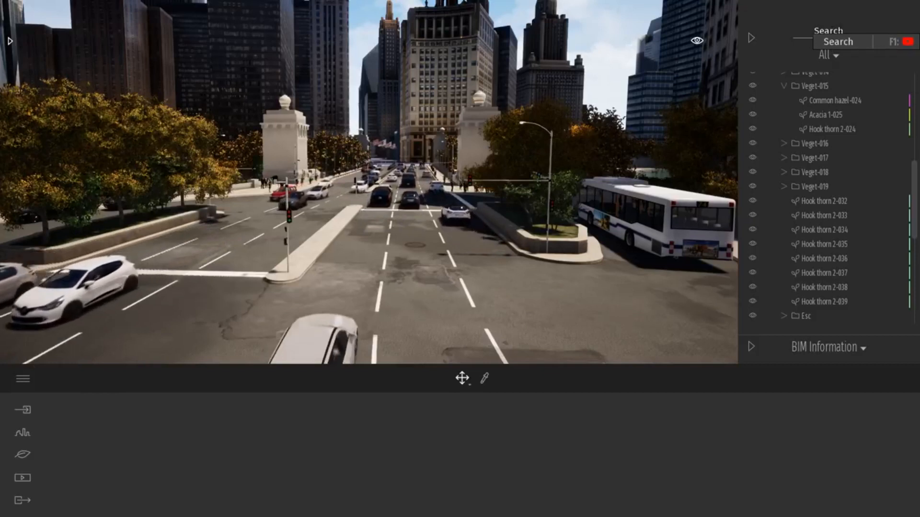
{"action": "left_click", "coordinate": [834, 57]}
{"action": "left_click", "coordinate": [829, 221]}
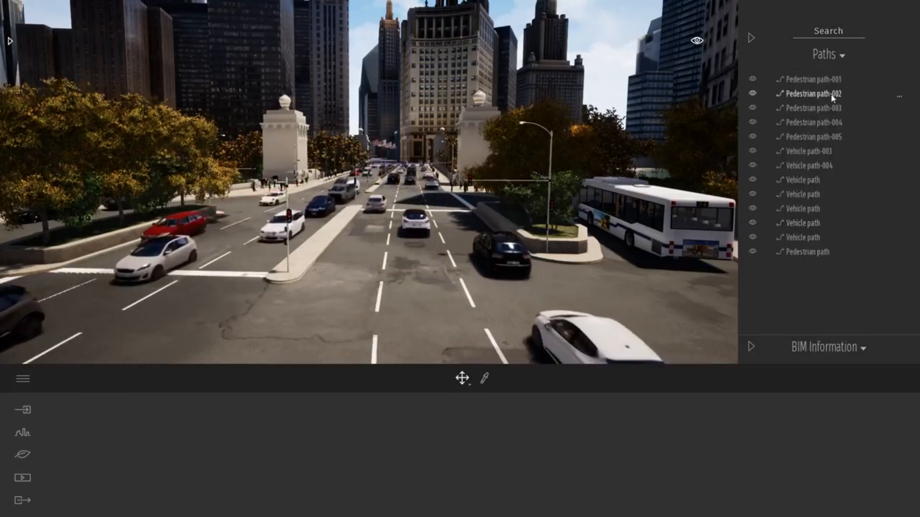
{"action": "left_click", "coordinate": [820, 81]}
{"action": "left_click", "coordinate": [820, 253]}
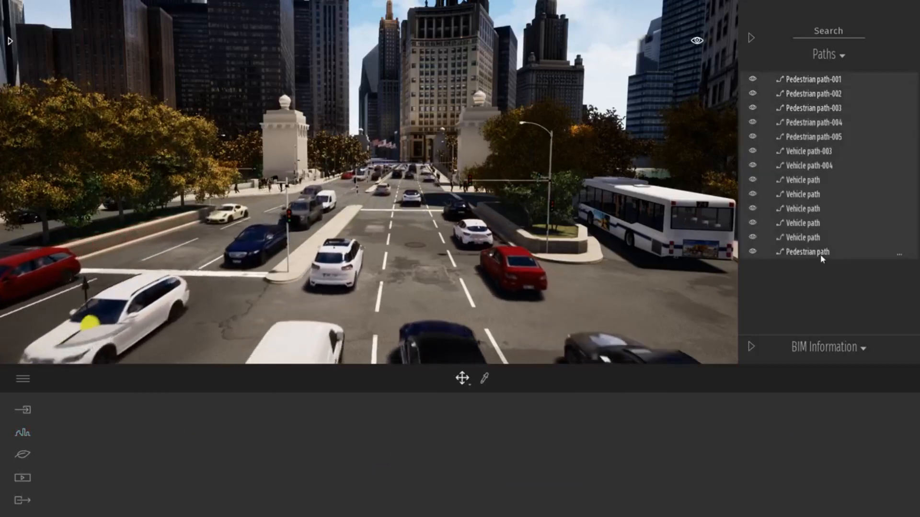
{"action": "key", "text": "Delete"}
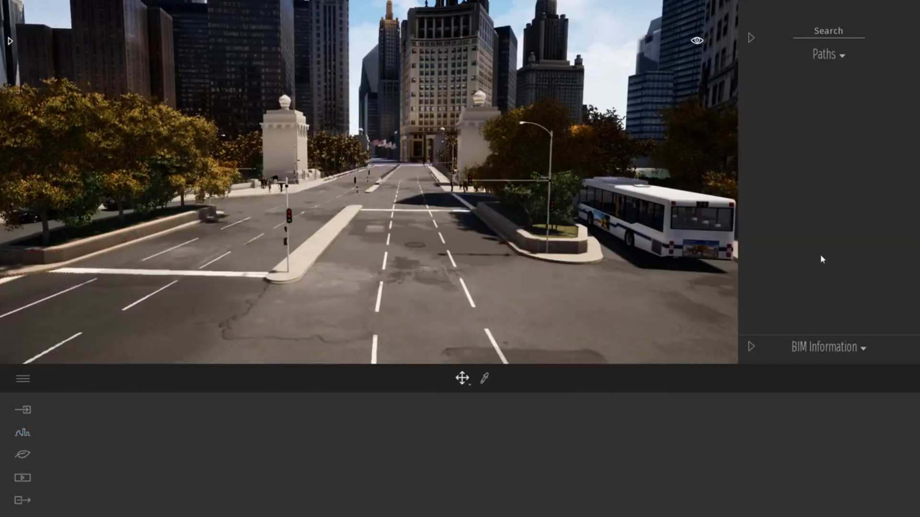
- Place the human character Adil from the Characters library on the open granite paving of the plaza
{"action": "left_click", "coordinate": [751, 41]}
{"action": "right_click_drag", "start_coordinate": [631, 208], "coordinate": [7, 208]}
{"action": "key", "text": "w"}
{"action": "key", "text": "d"}
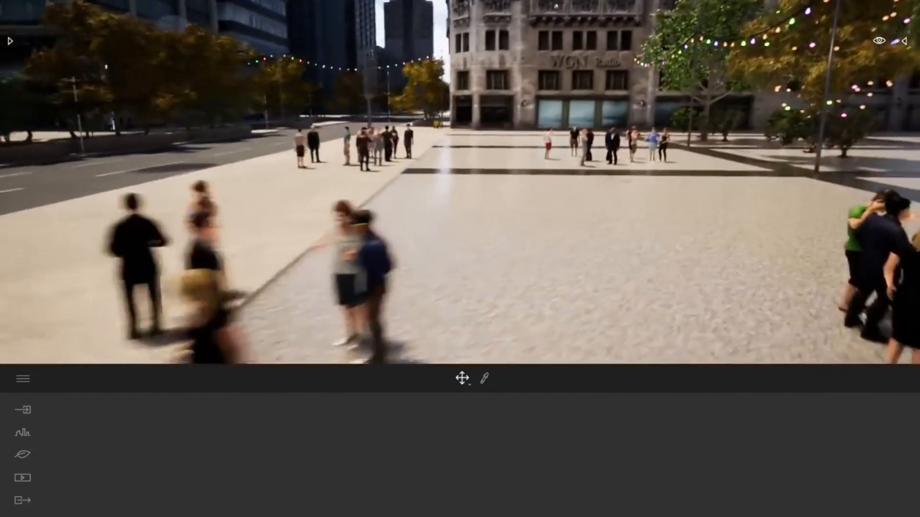
{"action": "key", "text": "w"}
{"action": "right_click_drag", "start_coordinate": [197, 66], "coordinate": [197, 83]}
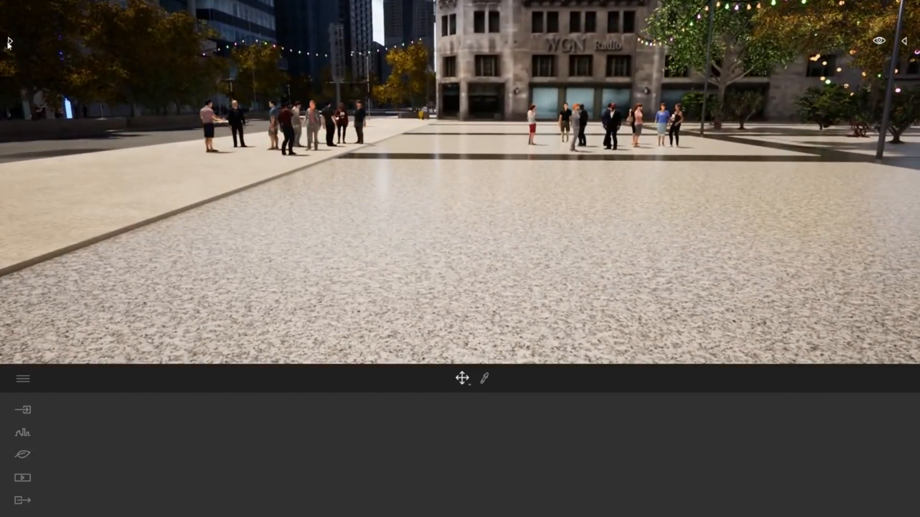
{"action": "left_click", "coordinate": [8, 42]}
{"action": "left_click", "coordinate": [13, 55]}
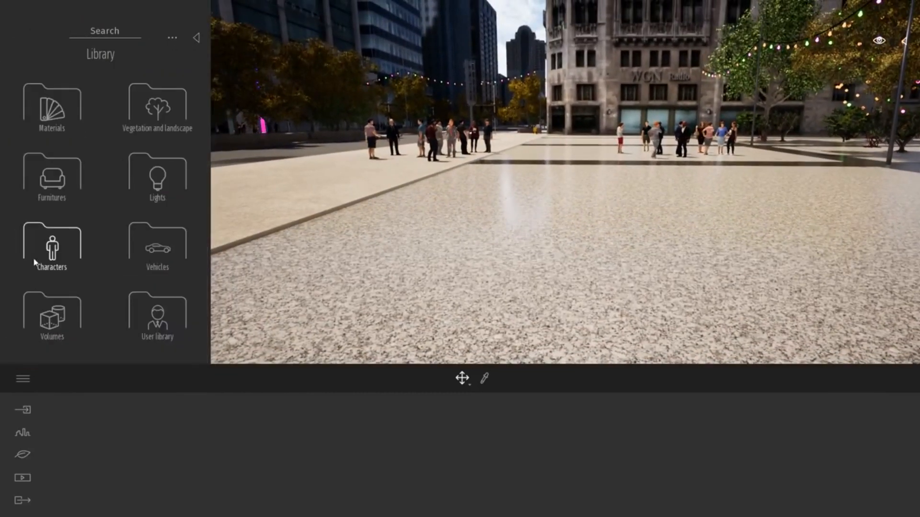
{"action": "left_click", "coordinate": [52, 249]}
{"action": "left_click", "coordinate": [52, 178]}
{"action": "right_click_drag", "start_coordinate": [431, 230], "coordinate": [396, 231]}
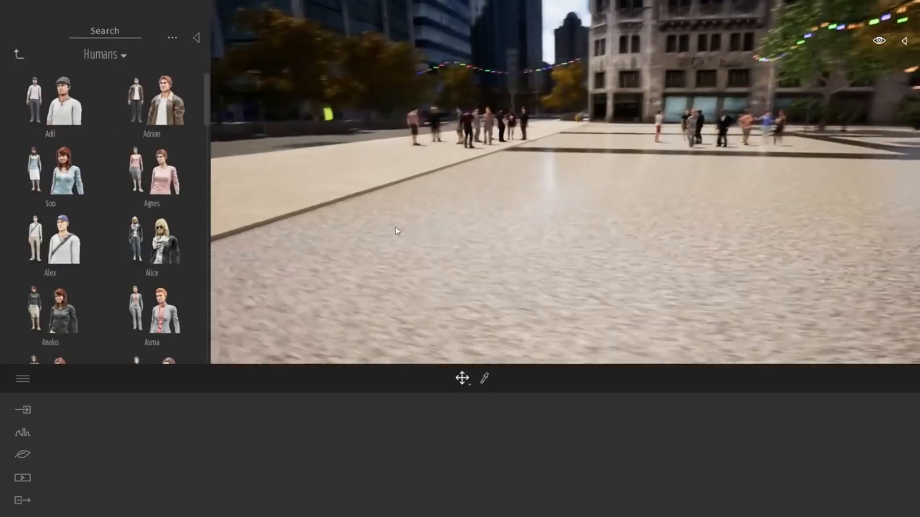
{"action": "left_click_drag", "start_coordinate": [53, 100], "coordinate": [567, 283]}
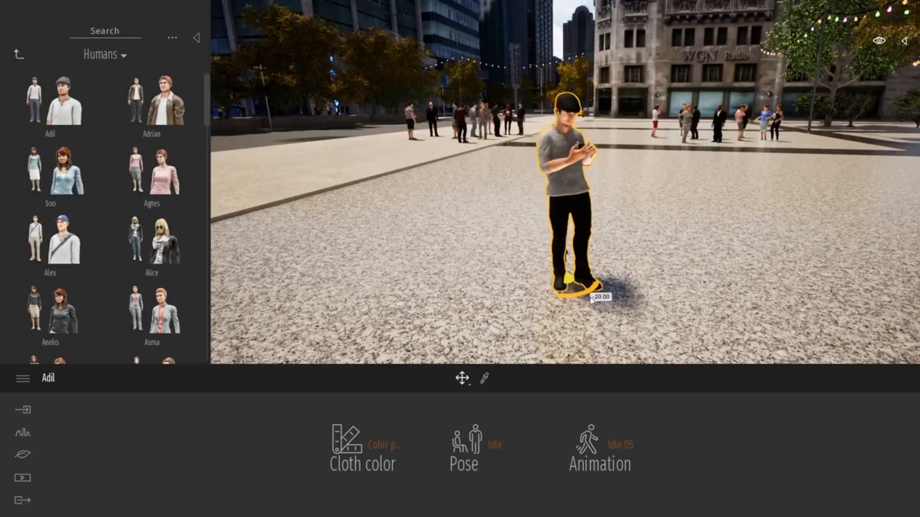
- Give Adil cloth color preset 2, the Idle pose and the Idle 01 animation
{"action": "left_click", "coordinate": [386, 448]}
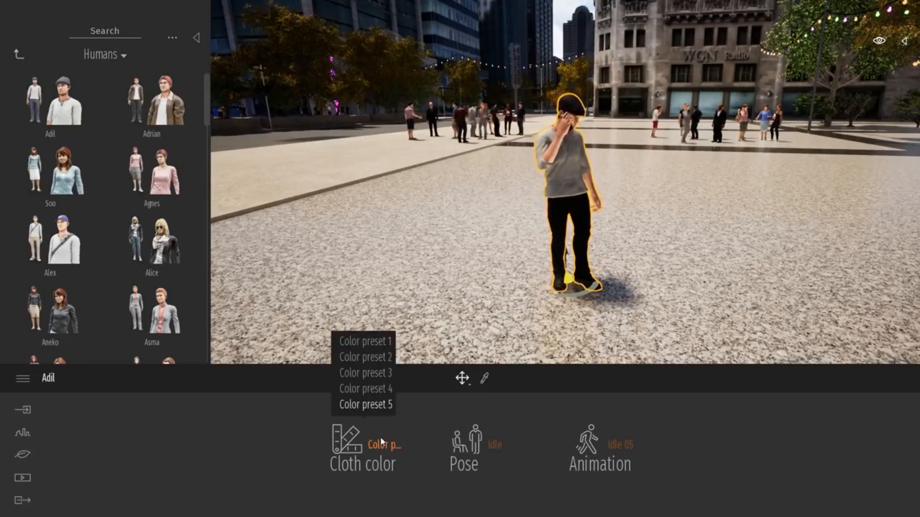
{"action": "left_click", "coordinate": [365, 357]}
{"action": "left_click", "coordinate": [471, 448]}
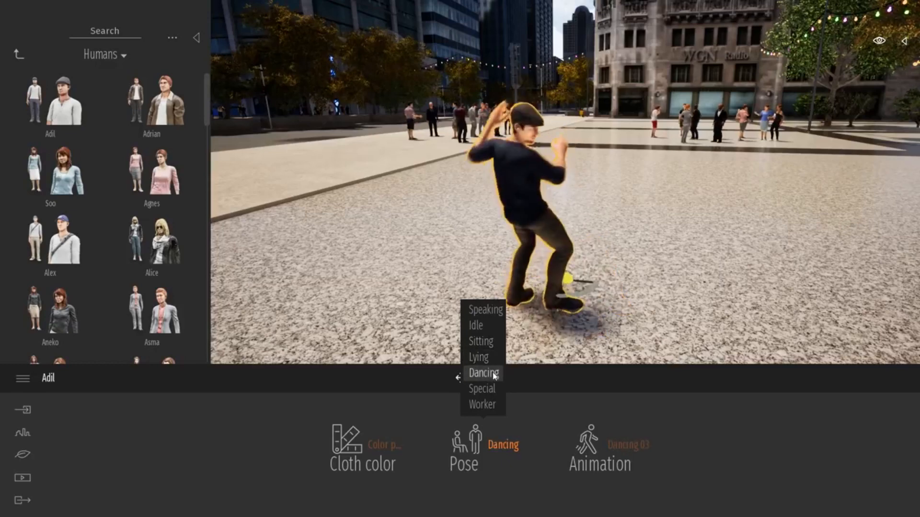
{"action": "left_click", "coordinate": [486, 329]}
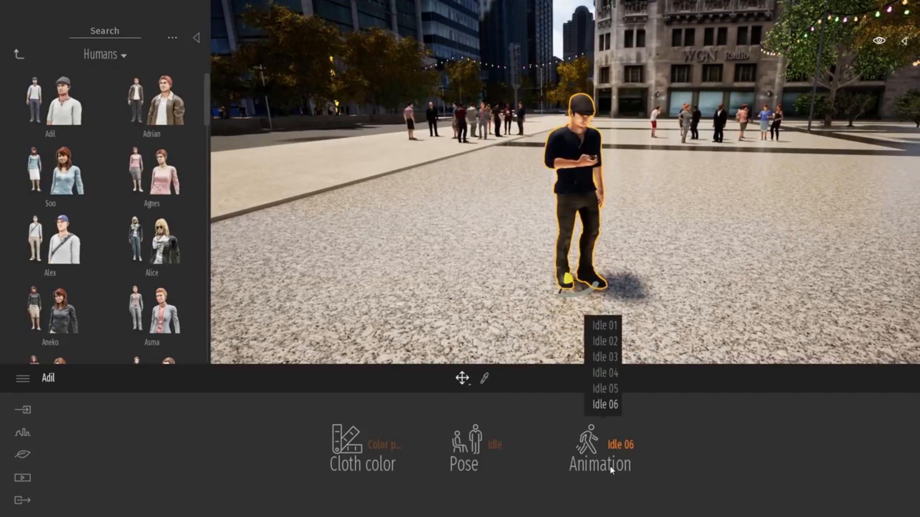
{"action": "left_click", "coordinate": [605, 390]}
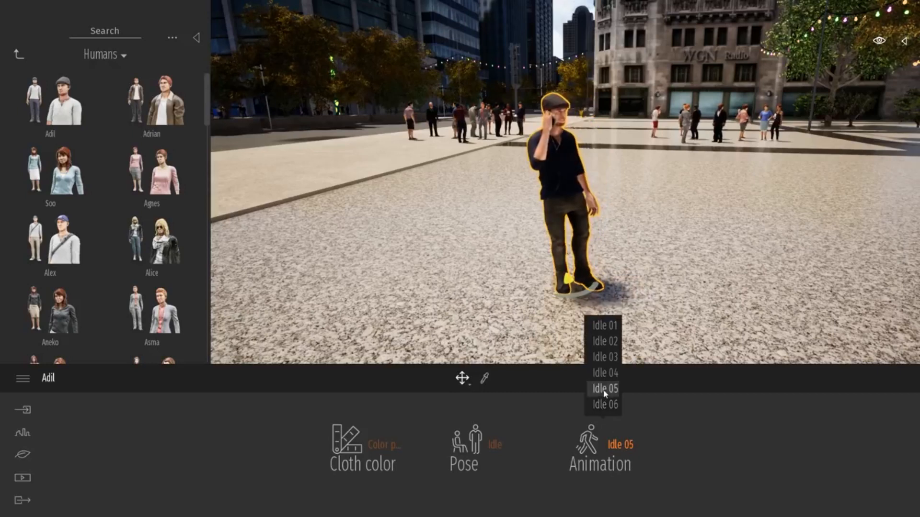
{"action": "left_click", "coordinate": [605, 325]}
{"action": "left_click", "coordinate": [684, 220]}
- Scatter several copies of the Group02 character group across the granite plaza around Adil
{"action": "right_click_drag", "start_coordinate": [683, 218], "coordinate": [675, 183]}
{"action": "scroll", "coordinate": [682, 208], "scroll_direction": "down", "scroll_amount": 4}
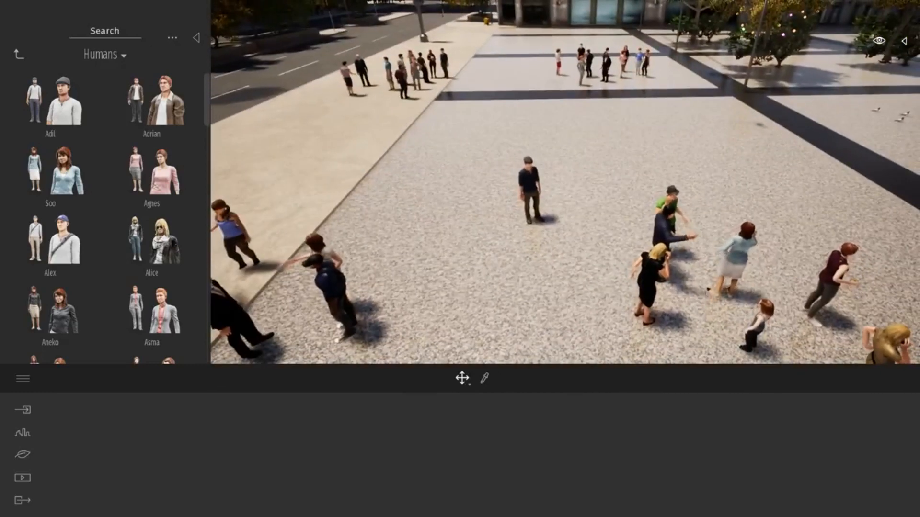
{"action": "left_click", "coordinate": [18, 56]}
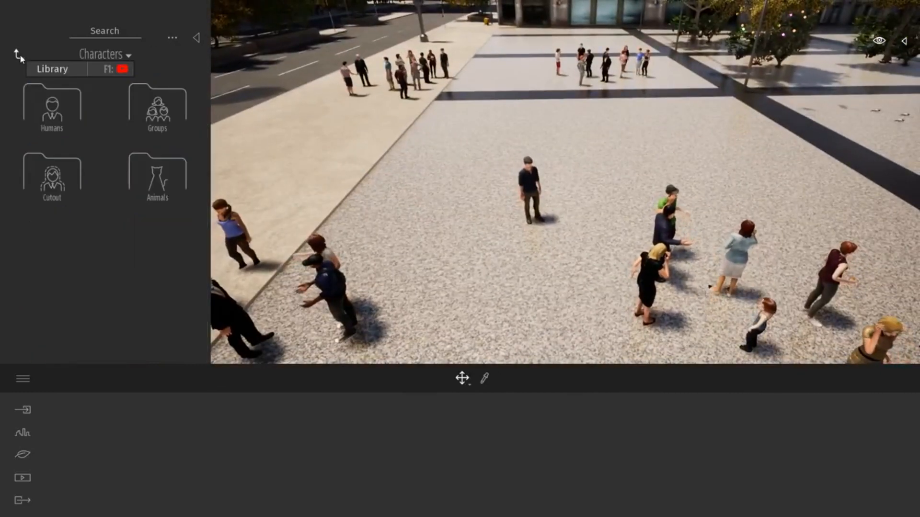
{"action": "left_click", "coordinate": [168, 117]}
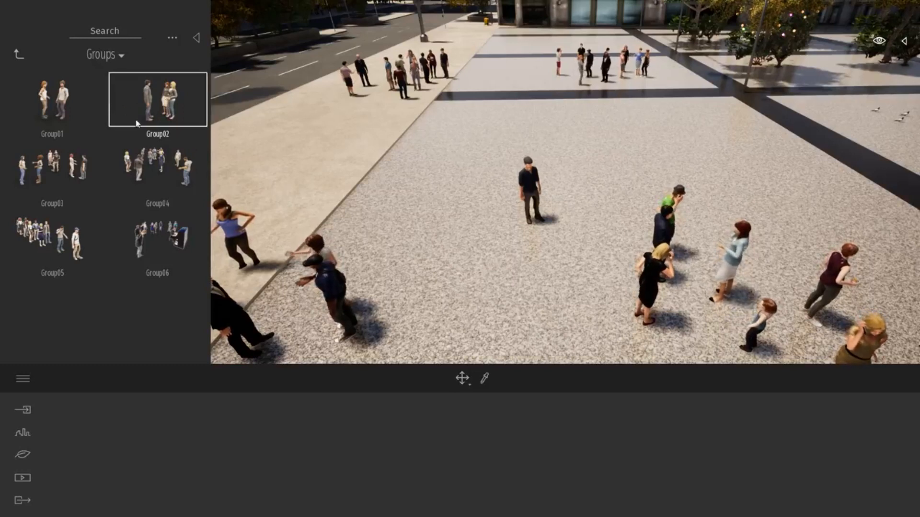
{"action": "left_click_drag", "start_coordinate": [151, 114], "coordinate": [430, 268]}
{"action": "left_click", "coordinate": [429, 276]}
{"action": "left_click", "coordinate": [469, 326]}
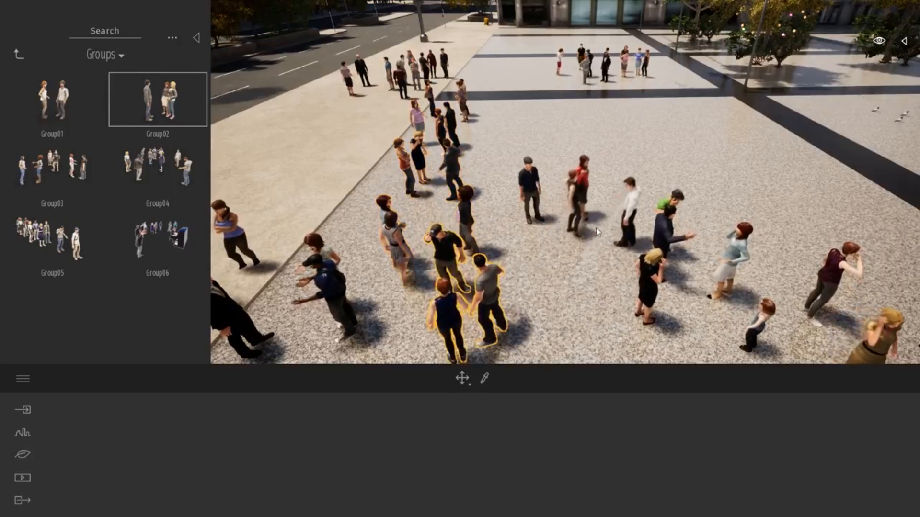
{"action": "left_click", "coordinate": [619, 219]}
{"action": "left_click", "coordinate": [602, 108]}
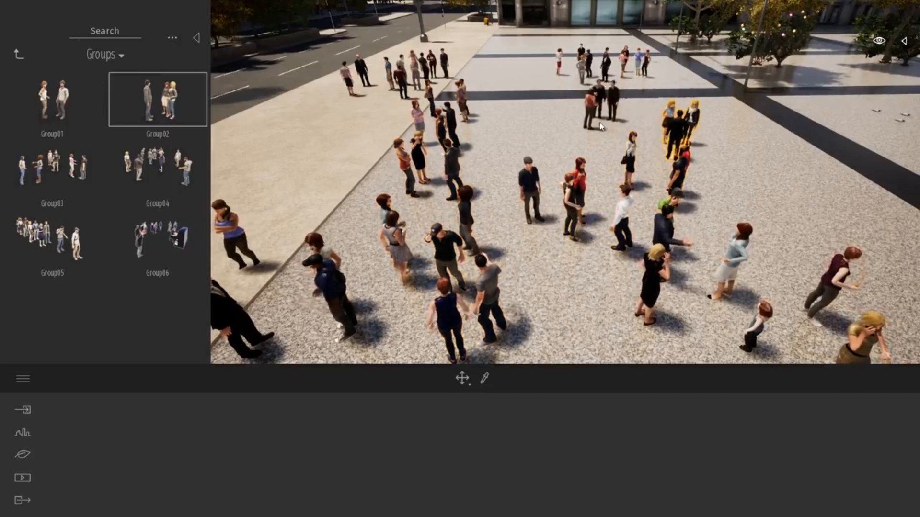
{"action": "left_click", "coordinate": [525, 117]}
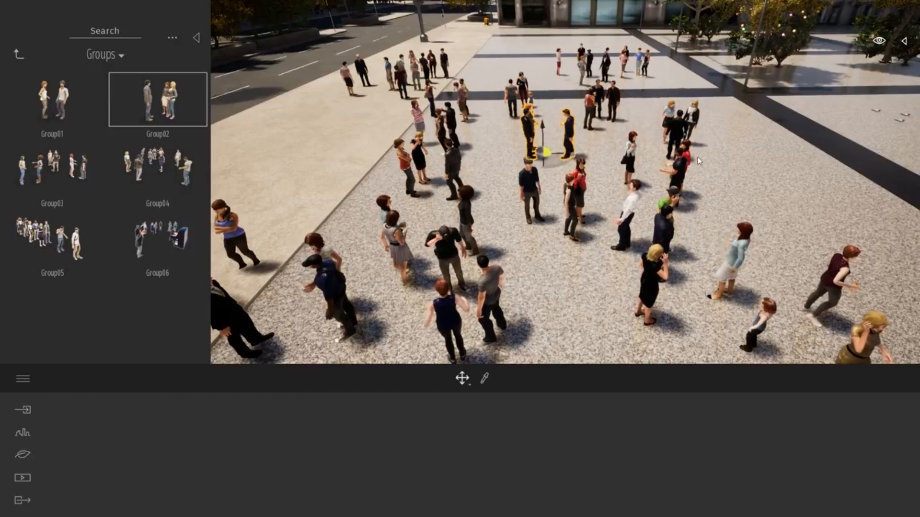
{"action": "middle_click_drag", "start_coordinate": [627, 175], "coordinate": [705, 175], "text": "shift"}
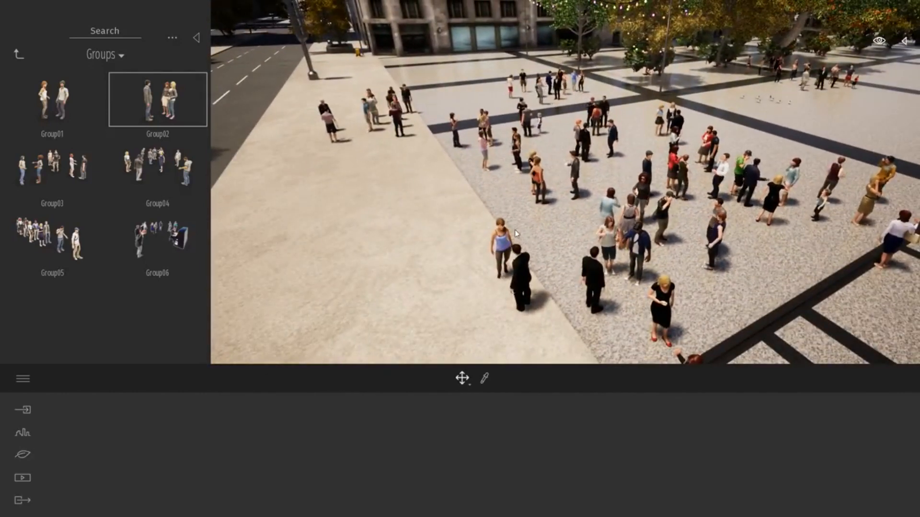
- Draw a character path along the pale sidewalk between the road and the plaza, running toward the far building corner
{"action": "left_click", "coordinate": [197, 38]}
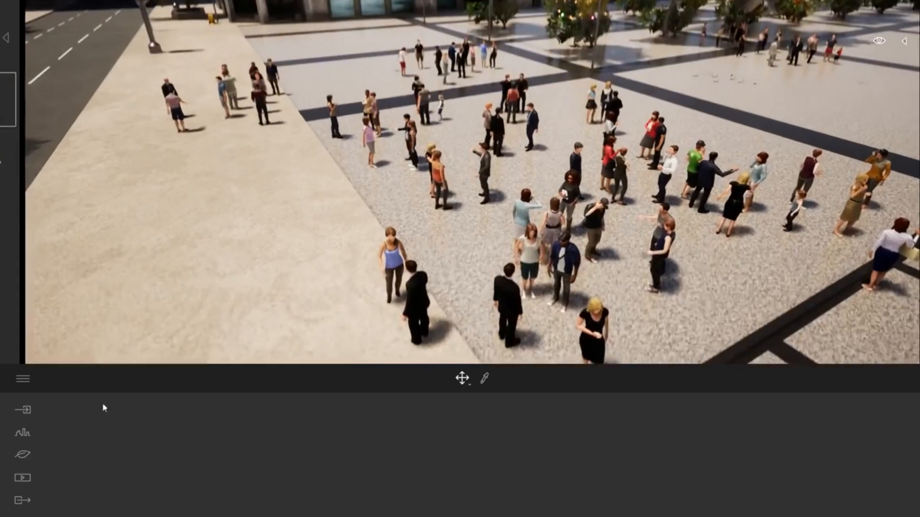
{"action": "left_click", "coordinate": [22, 432]}
{"action": "right_click_drag", "start_coordinate": [377, 265], "coordinate": [320, 269]}
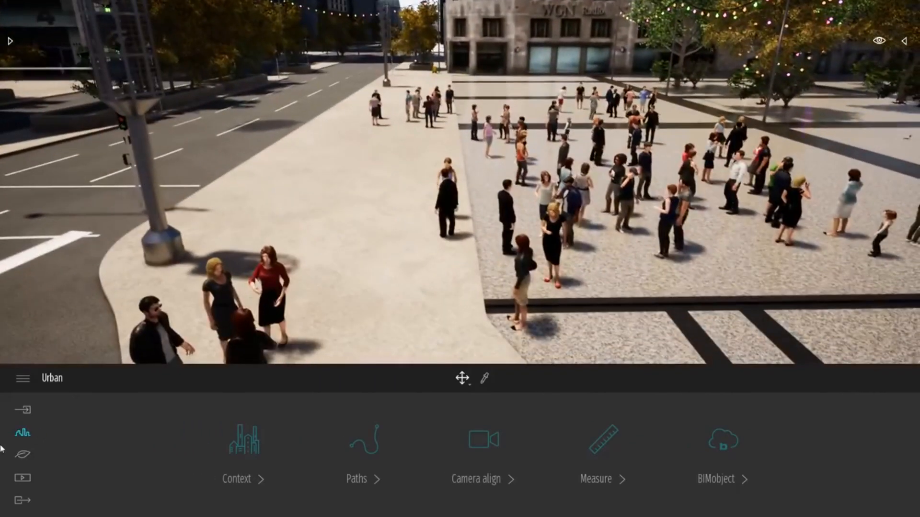
{"action": "left_click", "coordinate": [366, 440]}
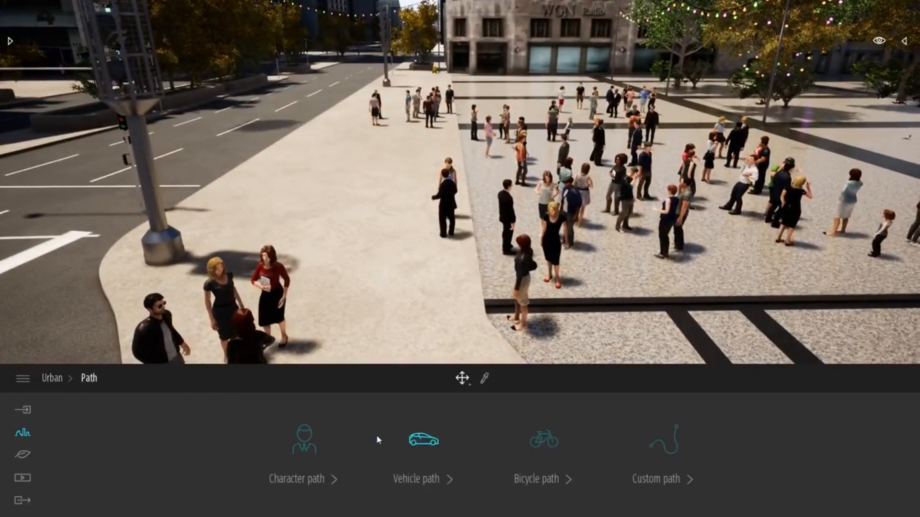
{"action": "left_click", "coordinate": [301, 434]}
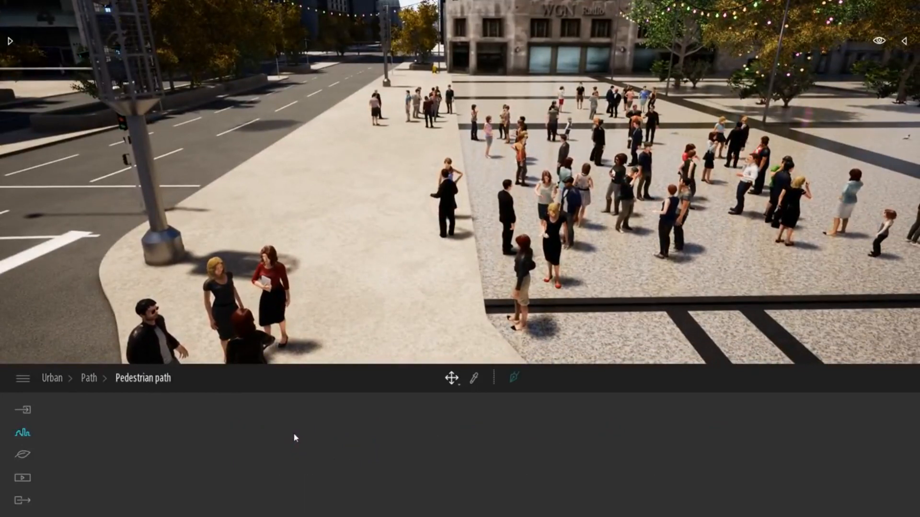
{"action": "left_click", "coordinate": [514, 380]}
{"action": "right_click_drag", "start_coordinate": [574, 281], "coordinate": [564, 282]}
{"action": "scroll", "coordinate": [565, 282], "scroll_direction": "down", "scroll_amount": 3}
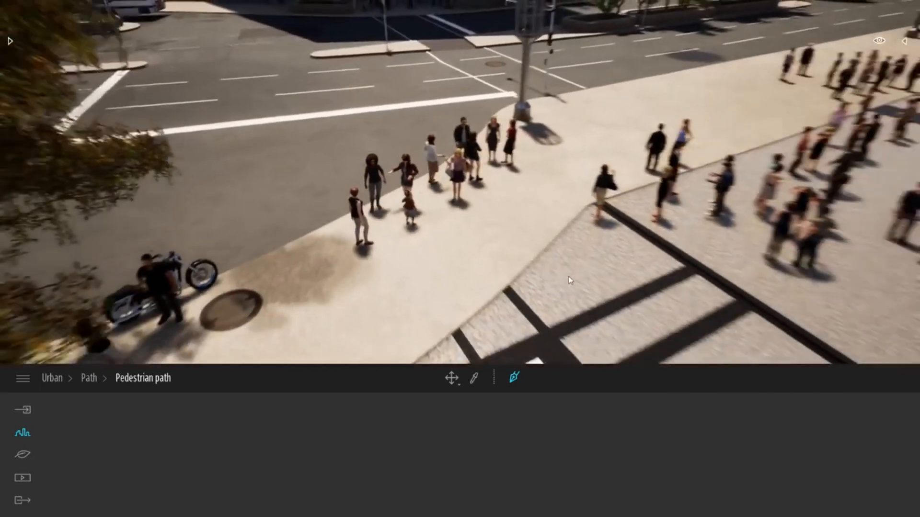
{"action": "left_click", "coordinate": [300, 326]}
{"action": "left_click", "coordinate": [477, 228]}
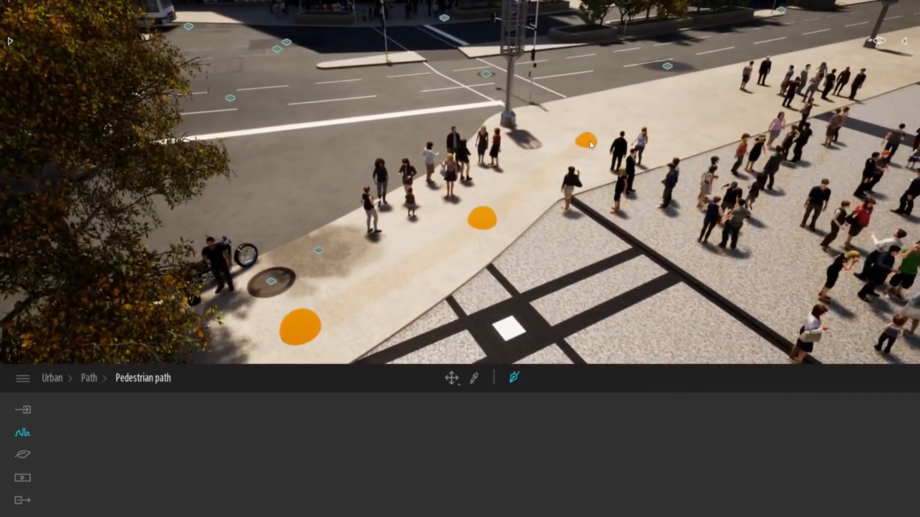
{"action": "left_click", "coordinate": [599, 129]}
{"action": "right_click_drag", "start_coordinate": [716, 79], "coordinate": [717, 86]}
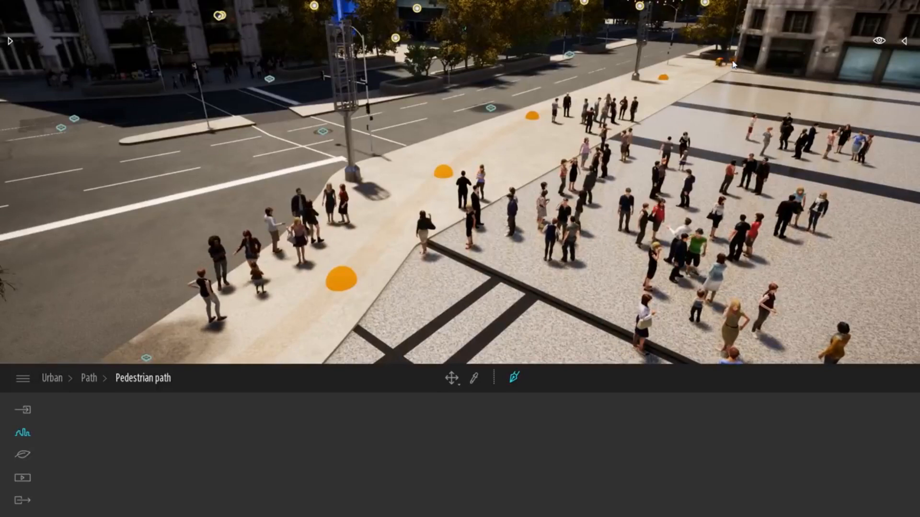
{"action": "key", "text": "Escape"}
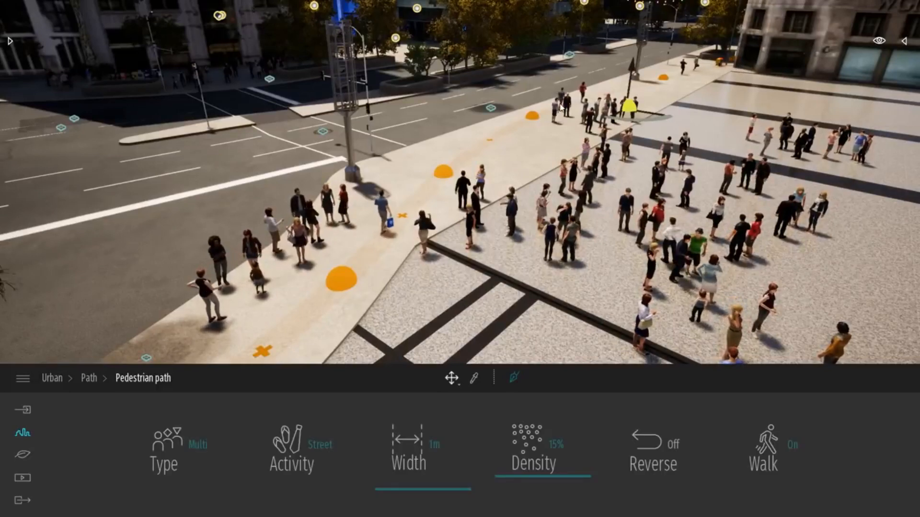
- Widen the sidewalk pedestrian path to 5 m, try it at 100% density, and return the density to 15%
{"action": "scroll", "coordinate": [427, 331], "scroll_direction": "down", "scroll_amount": 2}
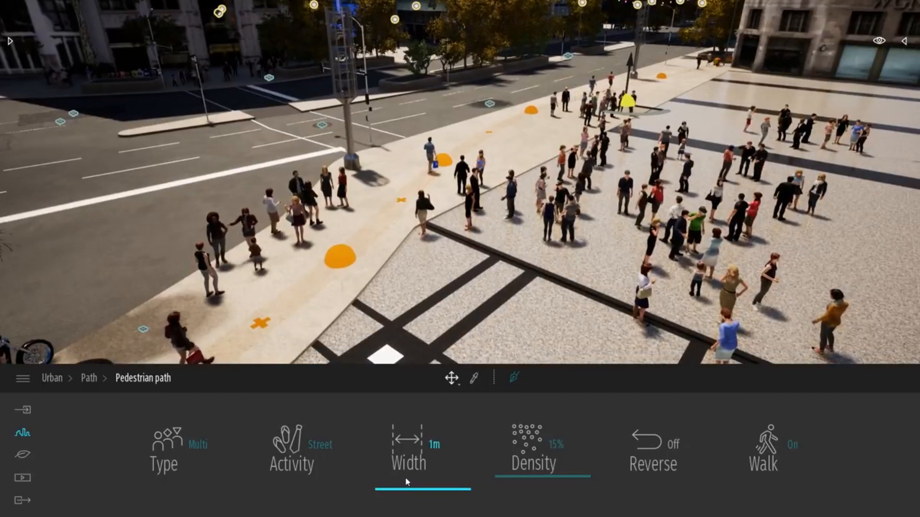
{"action": "left_click_drag", "start_coordinate": [415, 491], "coordinate": [408, 443]}
{"action": "left_click_drag", "start_coordinate": [543, 476], "coordinate": [542, 405]}
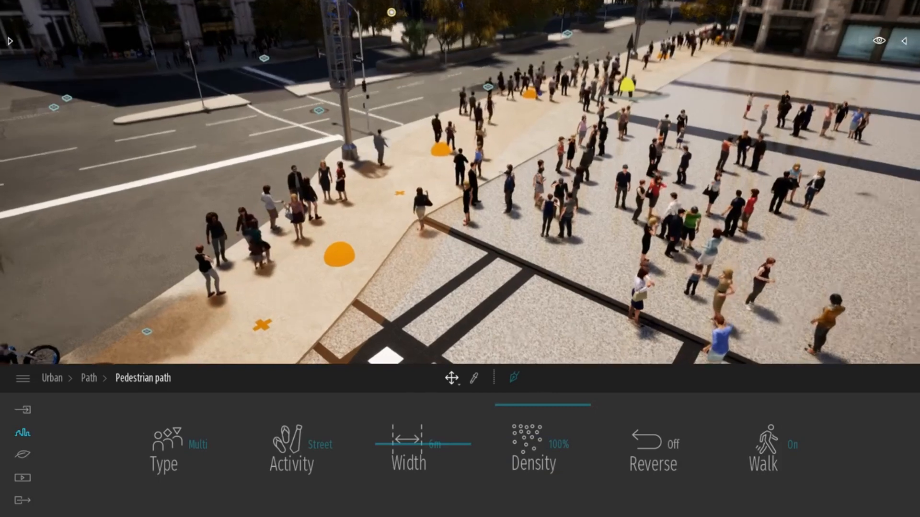
{"action": "middle_click_drag", "start_coordinate": [627, 96], "coordinate": [662, 135], "text": "shift"}
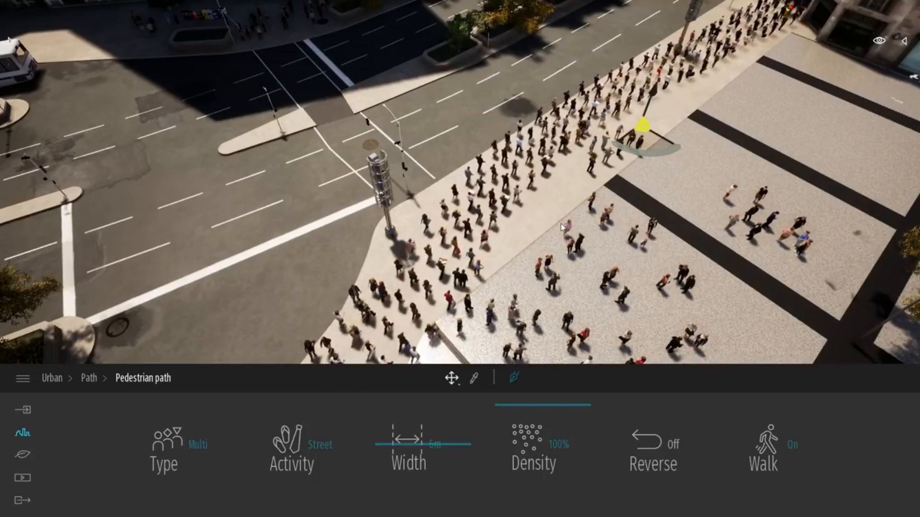
{"action": "left_click_drag", "start_coordinate": [506, 409], "coordinate": [528, 478]}
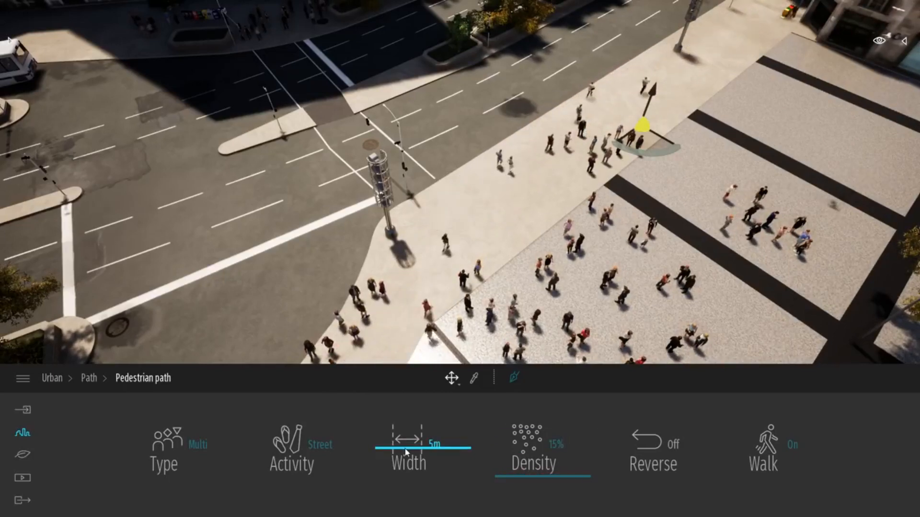
{"action": "left_click", "coordinate": [644, 263]}
- Start a vehicle path along the middle lane of the shaded boulevard roadway, from its far end toward the viewer and across the intersection
{"action": "right_click_drag", "start_coordinate": [863, 102], "coordinate": [862, 88]}
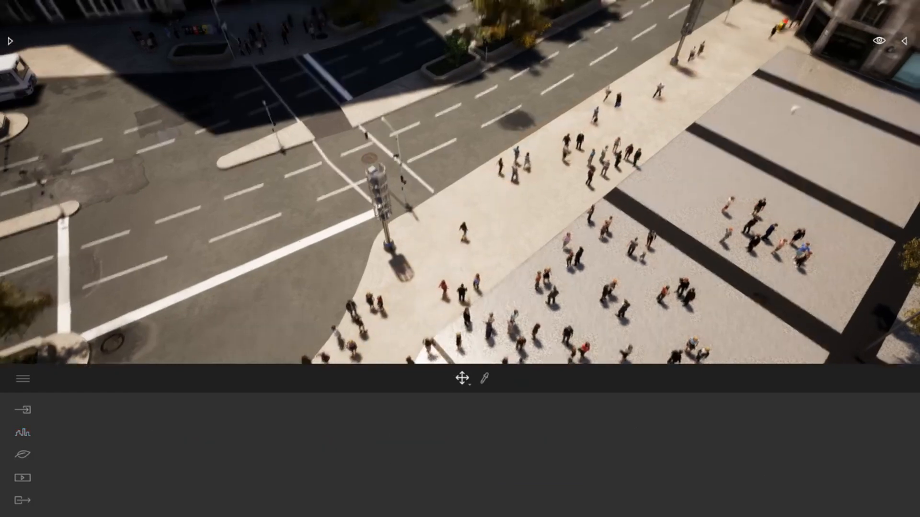
{"action": "key", "text": "w"}
{"action": "right_click_drag", "start_coordinate": [675, 260], "coordinate": [685, 153]}
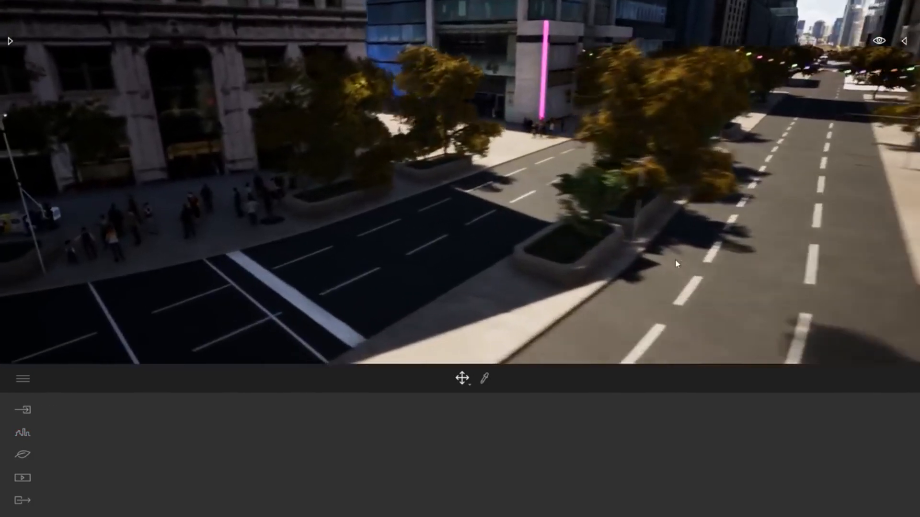
{"action": "right_click_drag", "start_coordinate": [674, 260], "coordinate": [94, 447]}
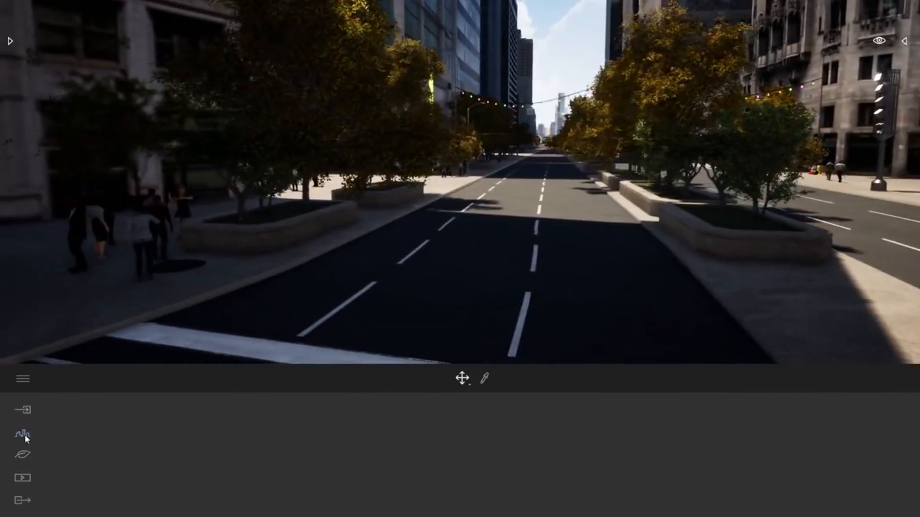
{"action": "left_click", "coordinate": [24, 434]}
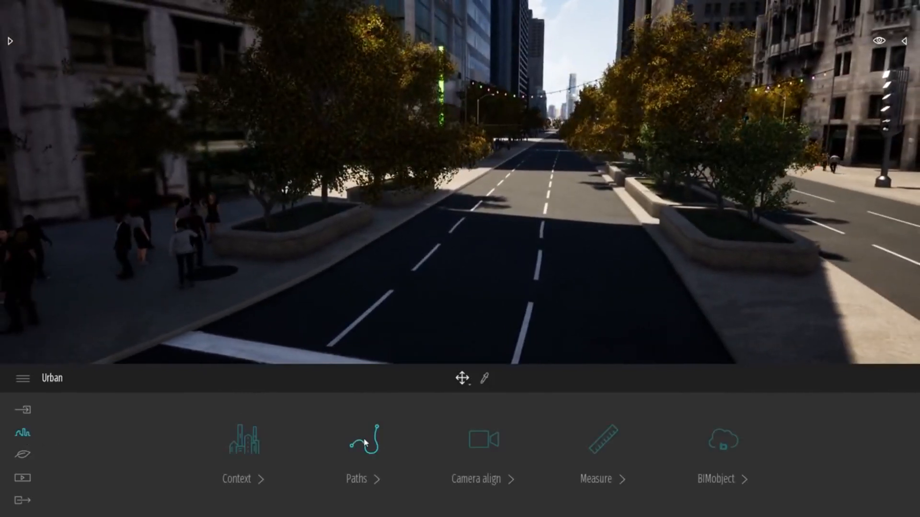
{"action": "left_click", "coordinate": [365, 442]}
{"action": "left_click", "coordinate": [422, 437]}
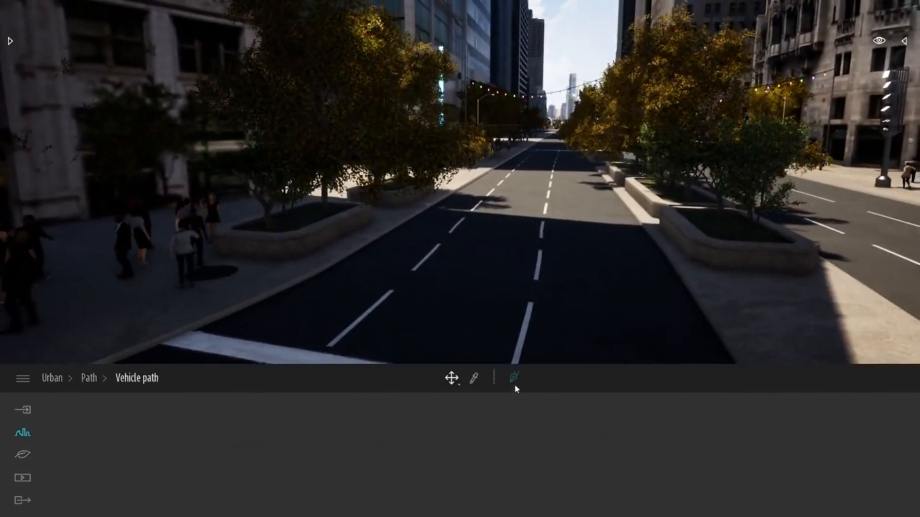
{"action": "key", "text": "a"}
{"action": "key", "text": "q"}
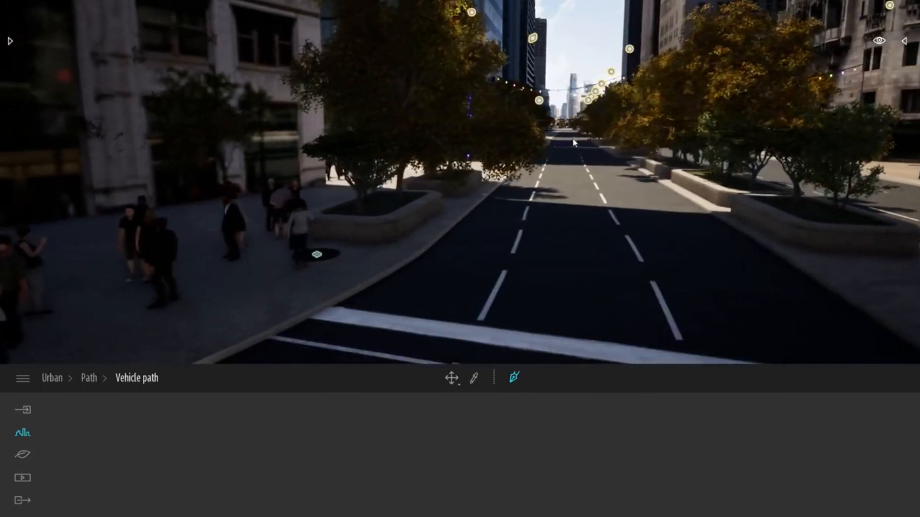
{"action": "key", "text": "d"}
{"action": "left_click", "coordinate": [565, 149]}
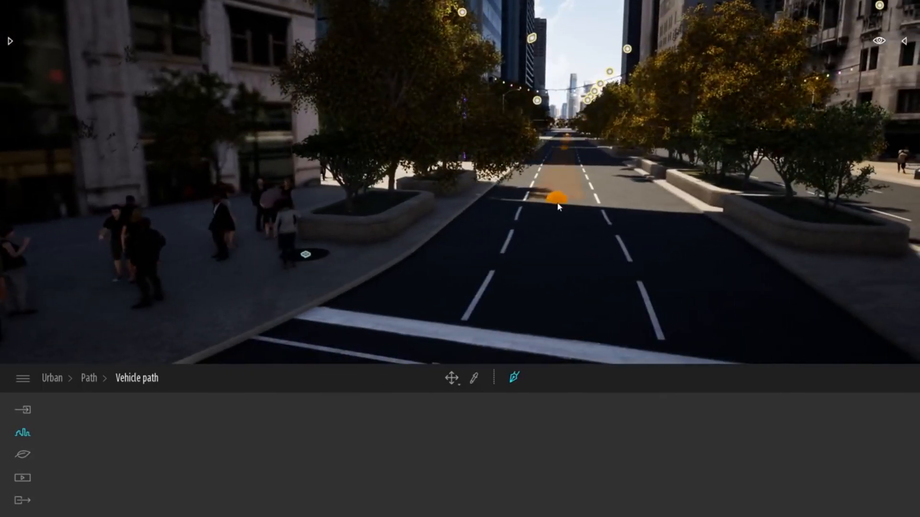
{"action": "left_click", "coordinate": [558, 206]}
{"action": "key", "text": "s"}
{"action": "key", "text": "d"}
{"action": "key", "text": "e"}
{"action": "left_click", "coordinate": [526, 256]}
{"action": "key", "text": "s"}
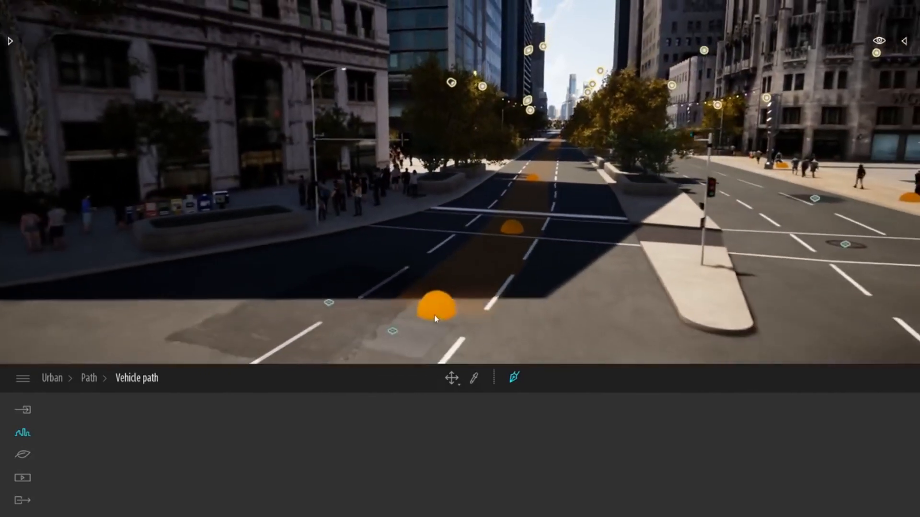
- Extend the vehicle path to the bridge between the stone pylons, loop it back along the opposite roadway past the plaza, and finish it
{"action": "right_click_drag", "start_coordinate": [404, 333], "coordinate": [398, 329]}
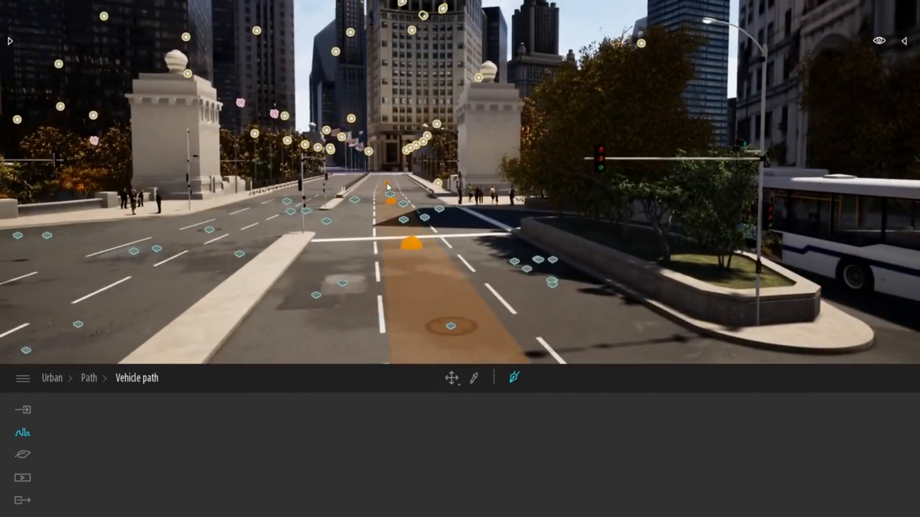
{"action": "key", "text": "a"}
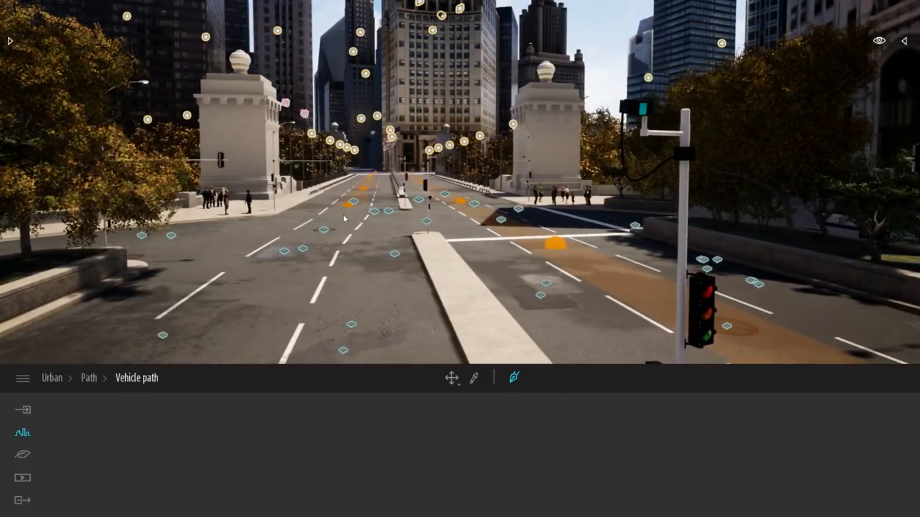
{"action": "key", "text": "s"}
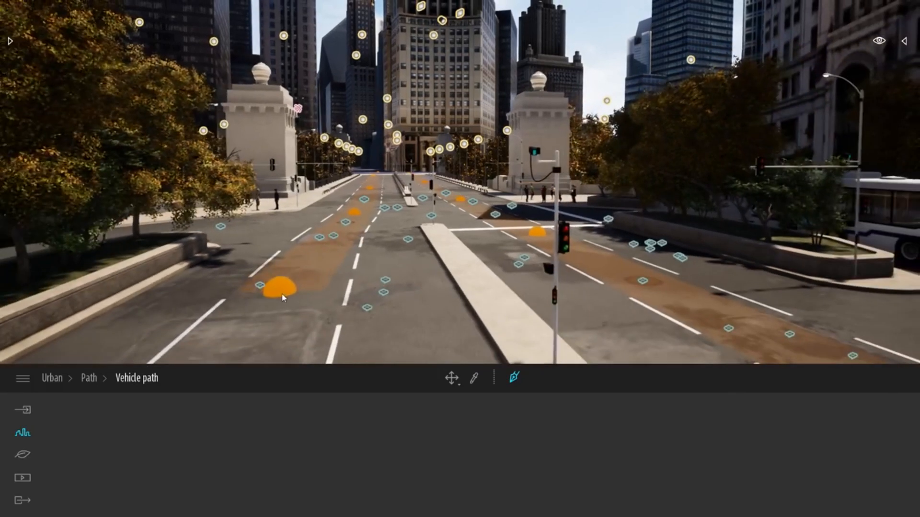
{"action": "right_click_drag", "start_coordinate": [352, 257], "coordinate": [442, 200]}
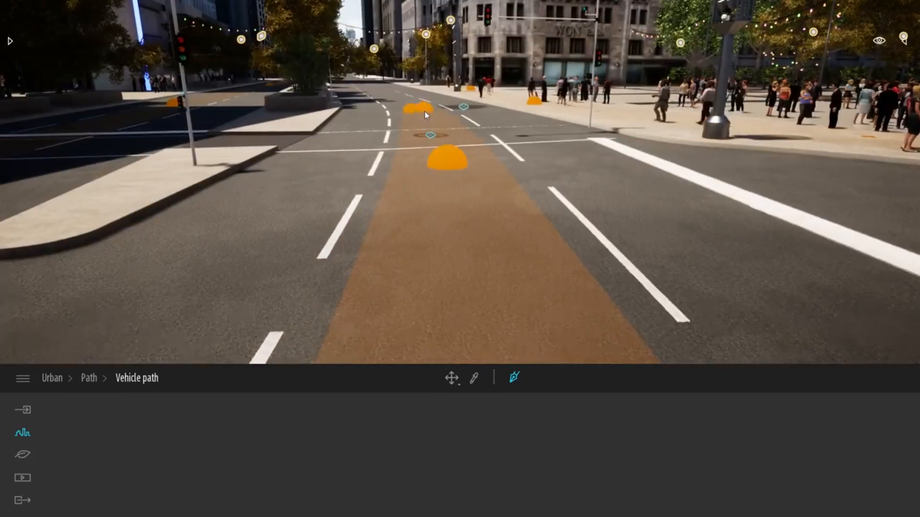
{"action": "key", "text": "w"}
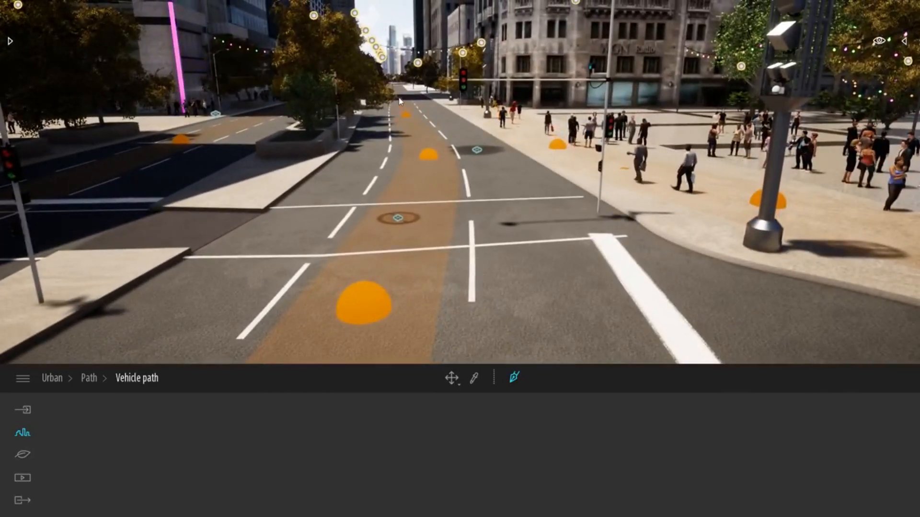
{"action": "key", "text": "Escape"}
- Set the vehicle path's lane count to 3
{"action": "key", "text": "a"}
{"action": "right_click_drag", "start_coordinate": [447, 133], "coordinate": [575, 168]}
{"action": "key", "text": "s"}
{"action": "key", "text": "s"}
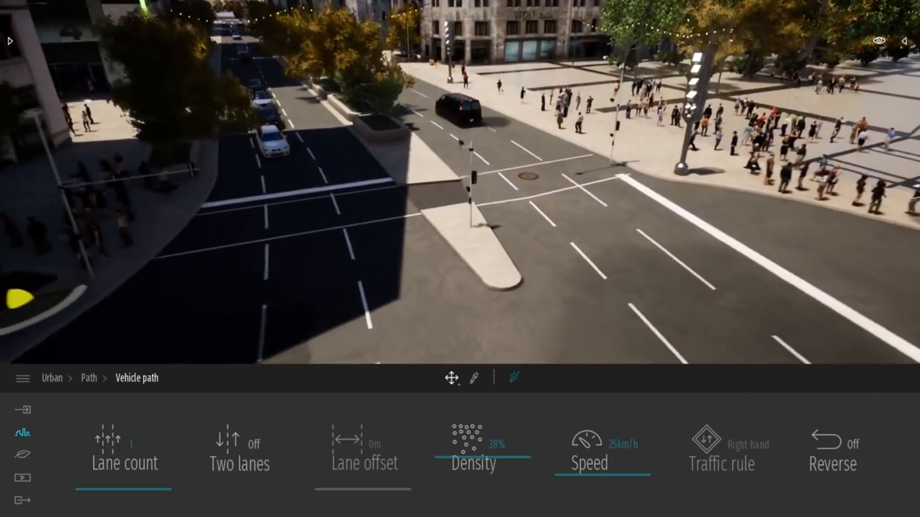
{"action": "middle_click_drag", "start_coordinate": [460, 216], "coordinate": [709, 115], "text": "shift"}
{"action": "left_click_drag", "start_coordinate": [132, 490], "coordinate": [132, 453]}
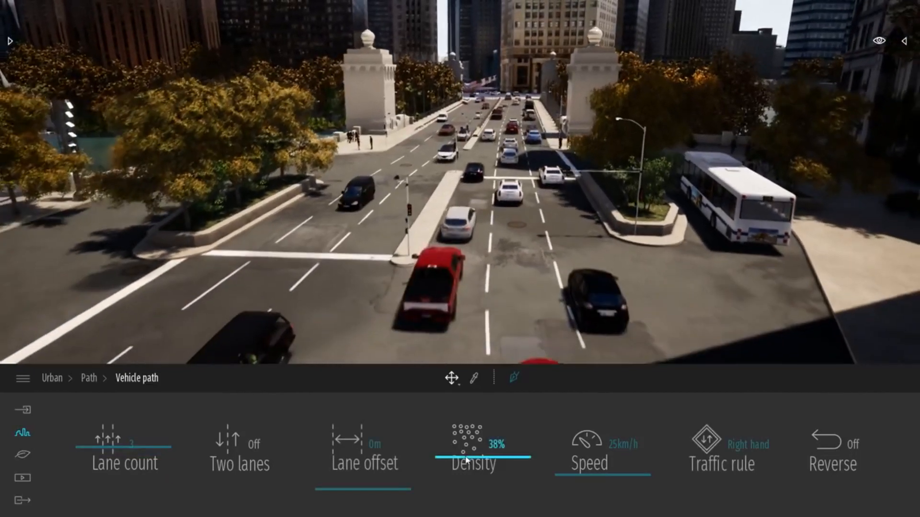
- Try the vehicle path at 100% density and 107 km/h, and settle on 31% density and 49 km/h
{"action": "left_click_drag", "start_coordinate": [471, 455], "coordinate": [471, 411]}
{"action": "left_click_drag", "start_coordinate": [571, 471], "coordinate": [571, 429]}
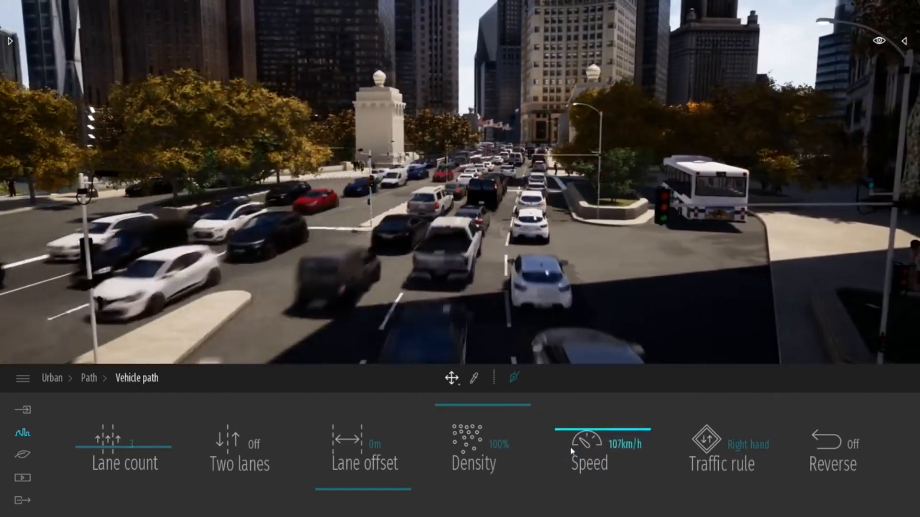
{"action": "left_click_drag", "start_coordinate": [570, 430], "coordinate": [590, 461]}
{"action": "left_click", "coordinate": [474, 464]}
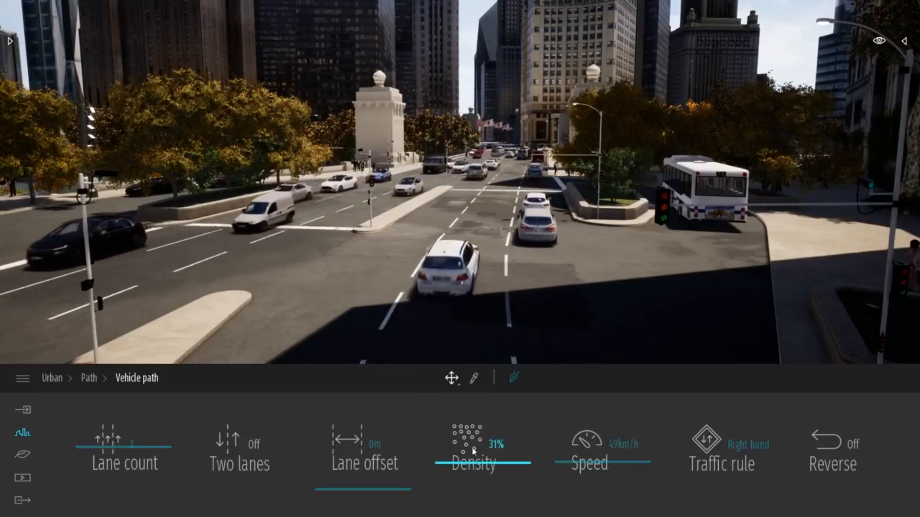
{"action": "key", "text": "Escape"}
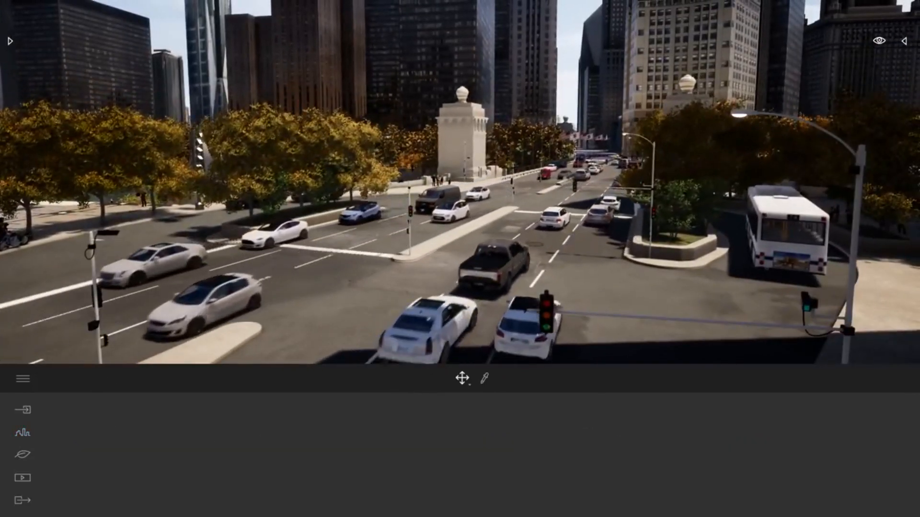
- Create a new video clip starting from a raised view of the boulevard traffic, skyline and stone pylon
{"action": "mouse_move", "coordinate": [634, 240]}
{"action": "right_mouse_down"}
{"action": "mouse_move", "coordinate": [625, 234]}
{"action": "mouse_move", "coordinate": [641, 231]}
{"action": "right_mouse_up"}
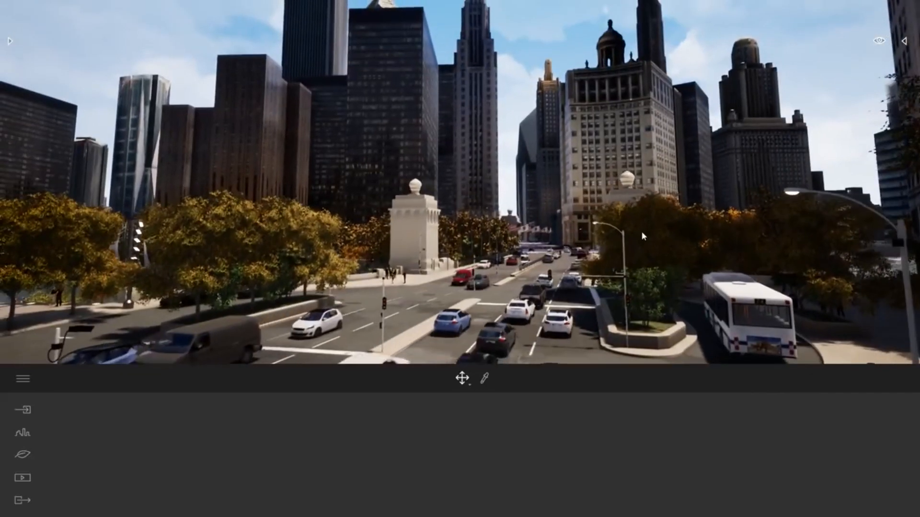
{"action": "left_click", "coordinate": [22, 478]}
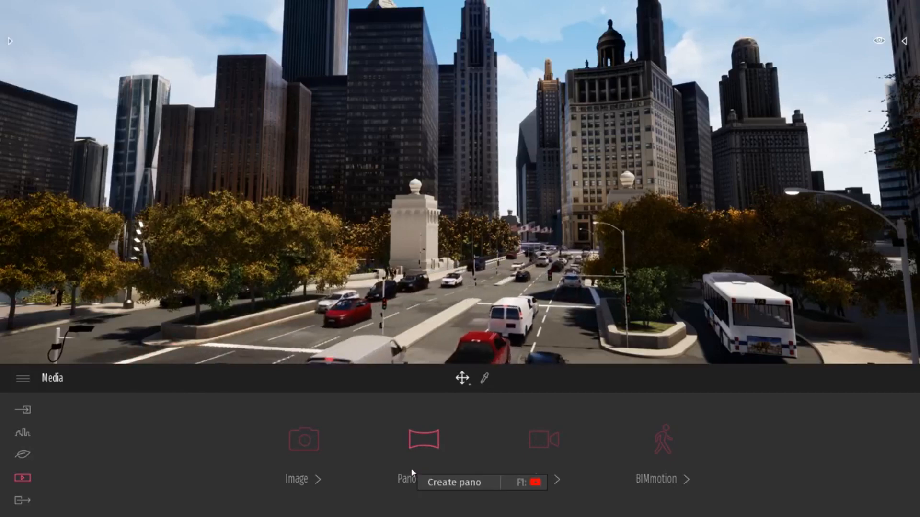
{"action": "right_click_drag", "start_coordinate": [597, 287], "coordinate": [564, 287]}
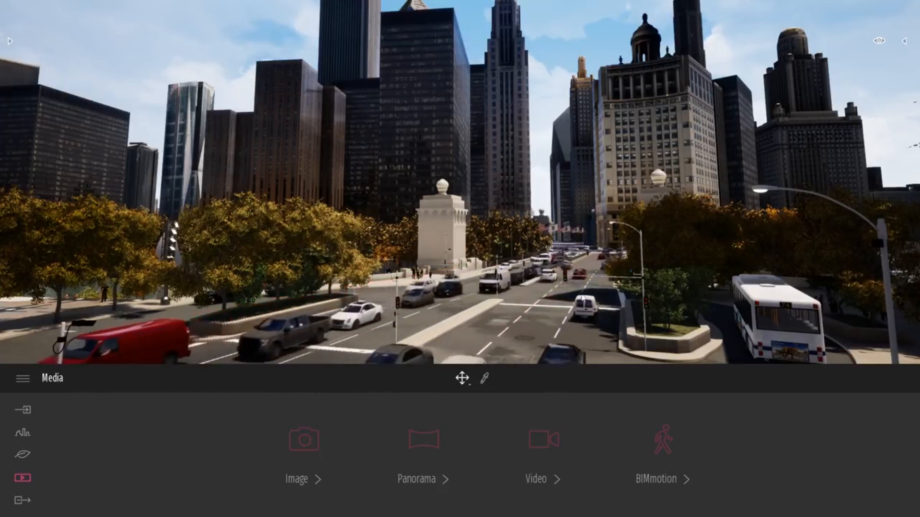
{"action": "left_click", "coordinate": [555, 444]}
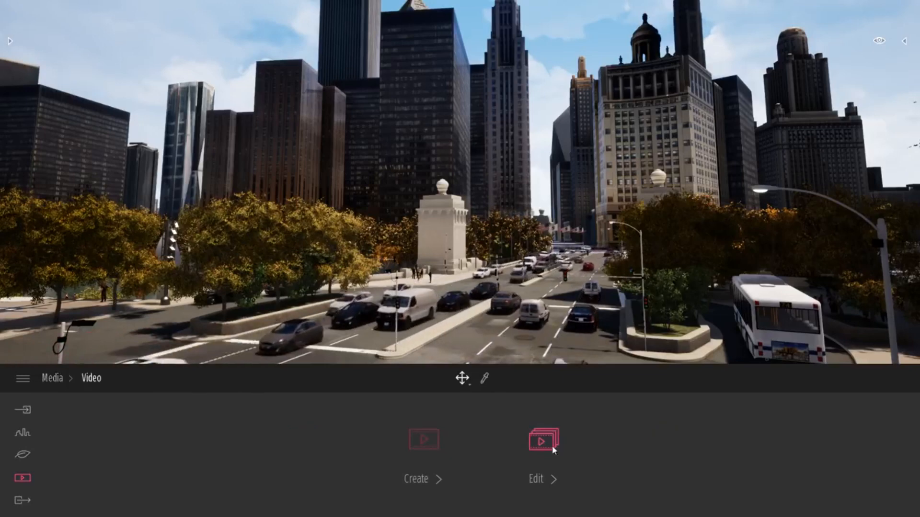
{"action": "left_click", "coordinate": [431, 439]}
{"action": "left_click", "coordinate": [115, 457]}
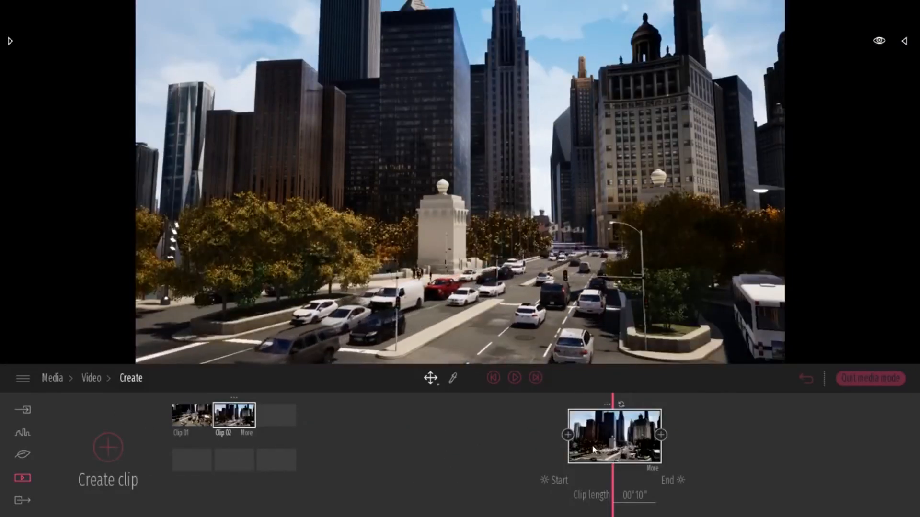
- Move the camera forward along the boulevard to frame both stone pylons and add this view as the clip's second keyframe
{"action": "right_click_drag", "start_coordinate": [594, 307], "coordinate": [656, 300]}
{"action": "key", "text": "w"}
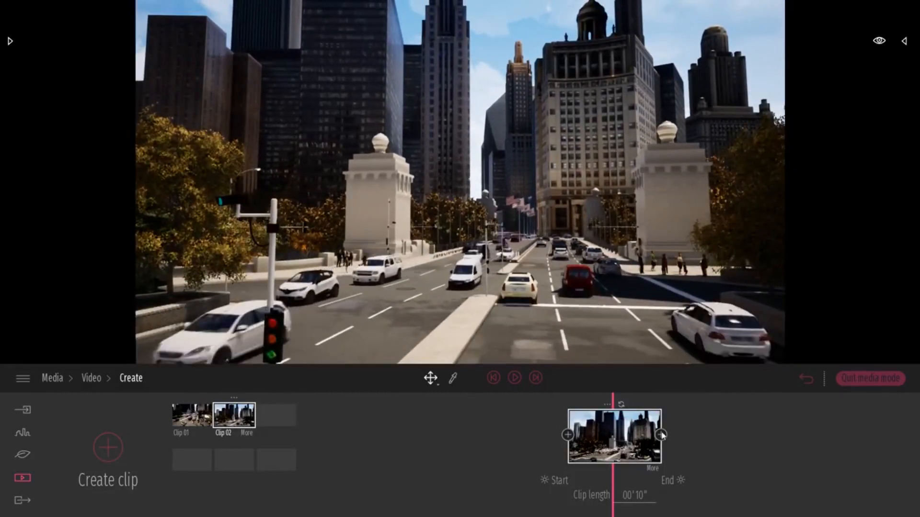
{"action": "left_click", "coordinate": [660, 435]}
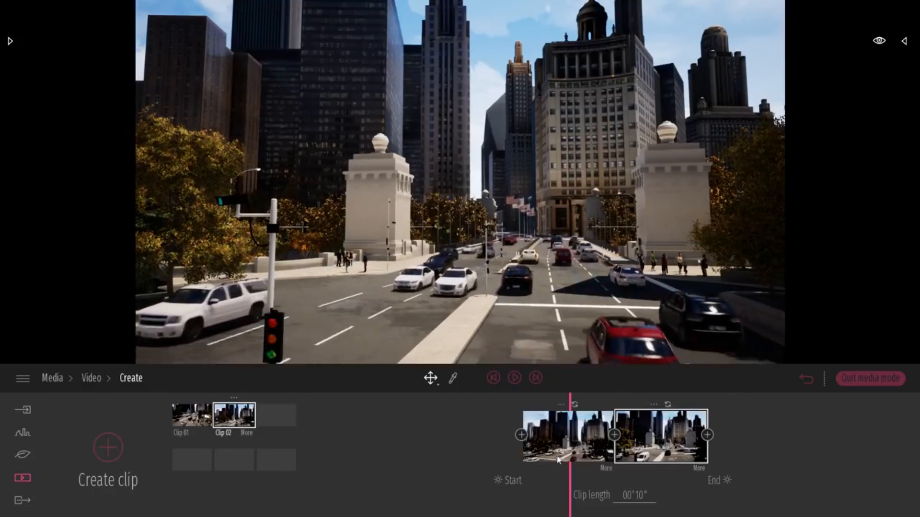
- Play back the two-keyframe clip from its first keyframe, stop it, and leave media mode for the main media options
{"action": "left_click", "coordinate": [571, 446]}
{"action": "left_click", "coordinate": [515, 379]}
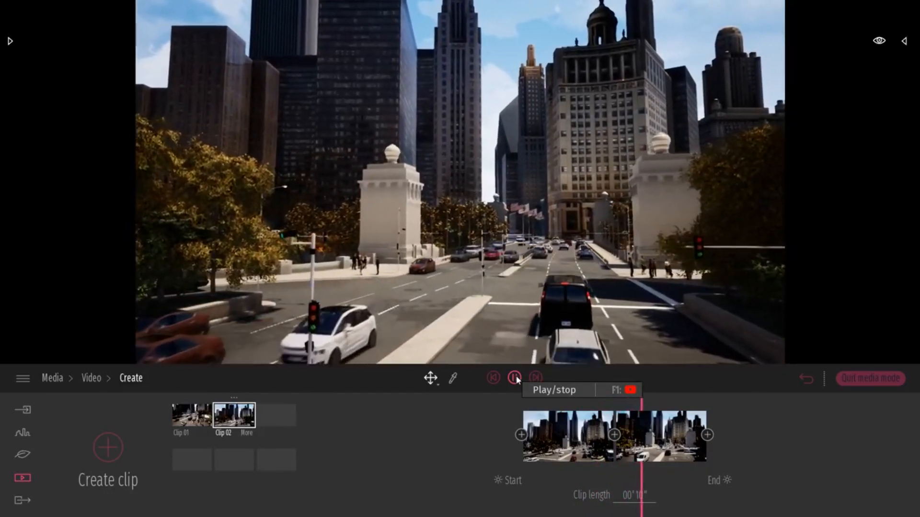
{"action": "left_click", "coordinate": [515, 378]}
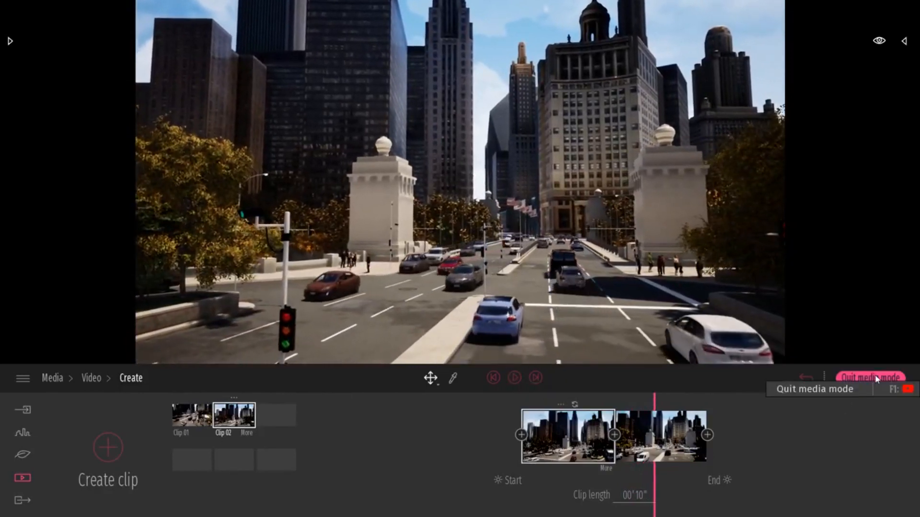
{"action": "left_click", "coordinate": [876, 379]}
{"action": "left_click", "coordinate": [87, 380]}
{"action": "left_click", "coordinate": [52, 378]}
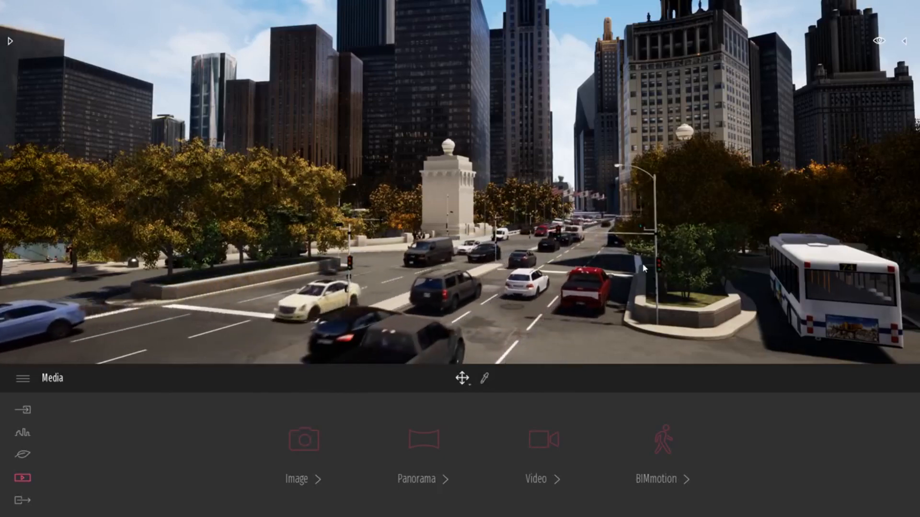
- Set the scene's day time to 23:58
{"action": "left_click", "coordinate": [878, 42]}
{"action": "left_click", "coordinate": [868, 70]}
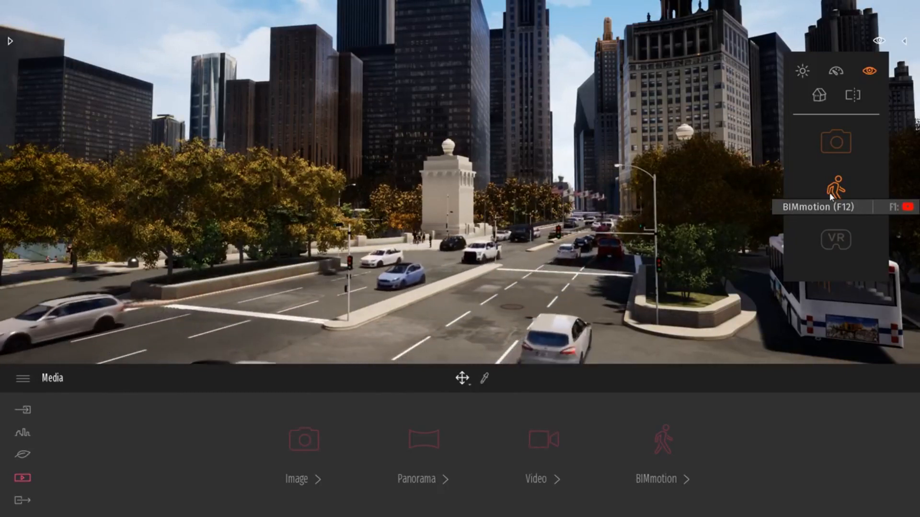
{"action": "left_click_drag", "start_coordinate": [816, 195], "coordinate": [737, 264]}
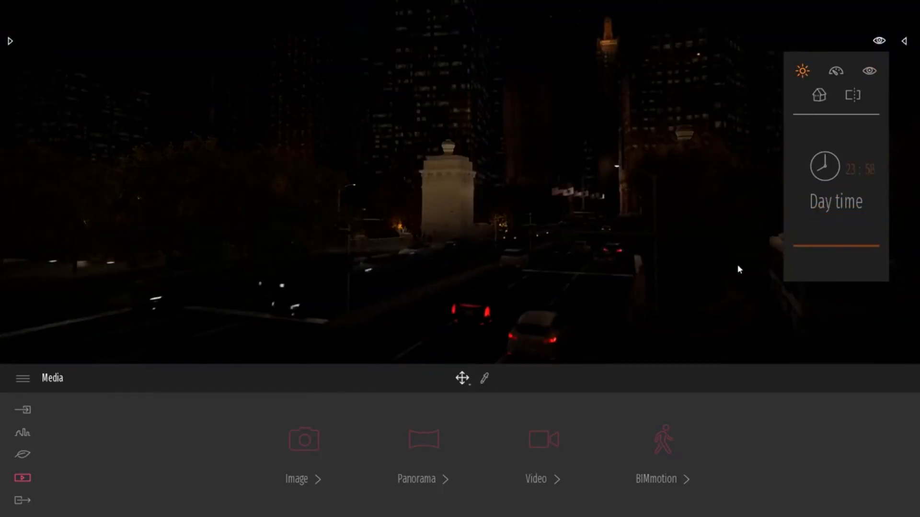